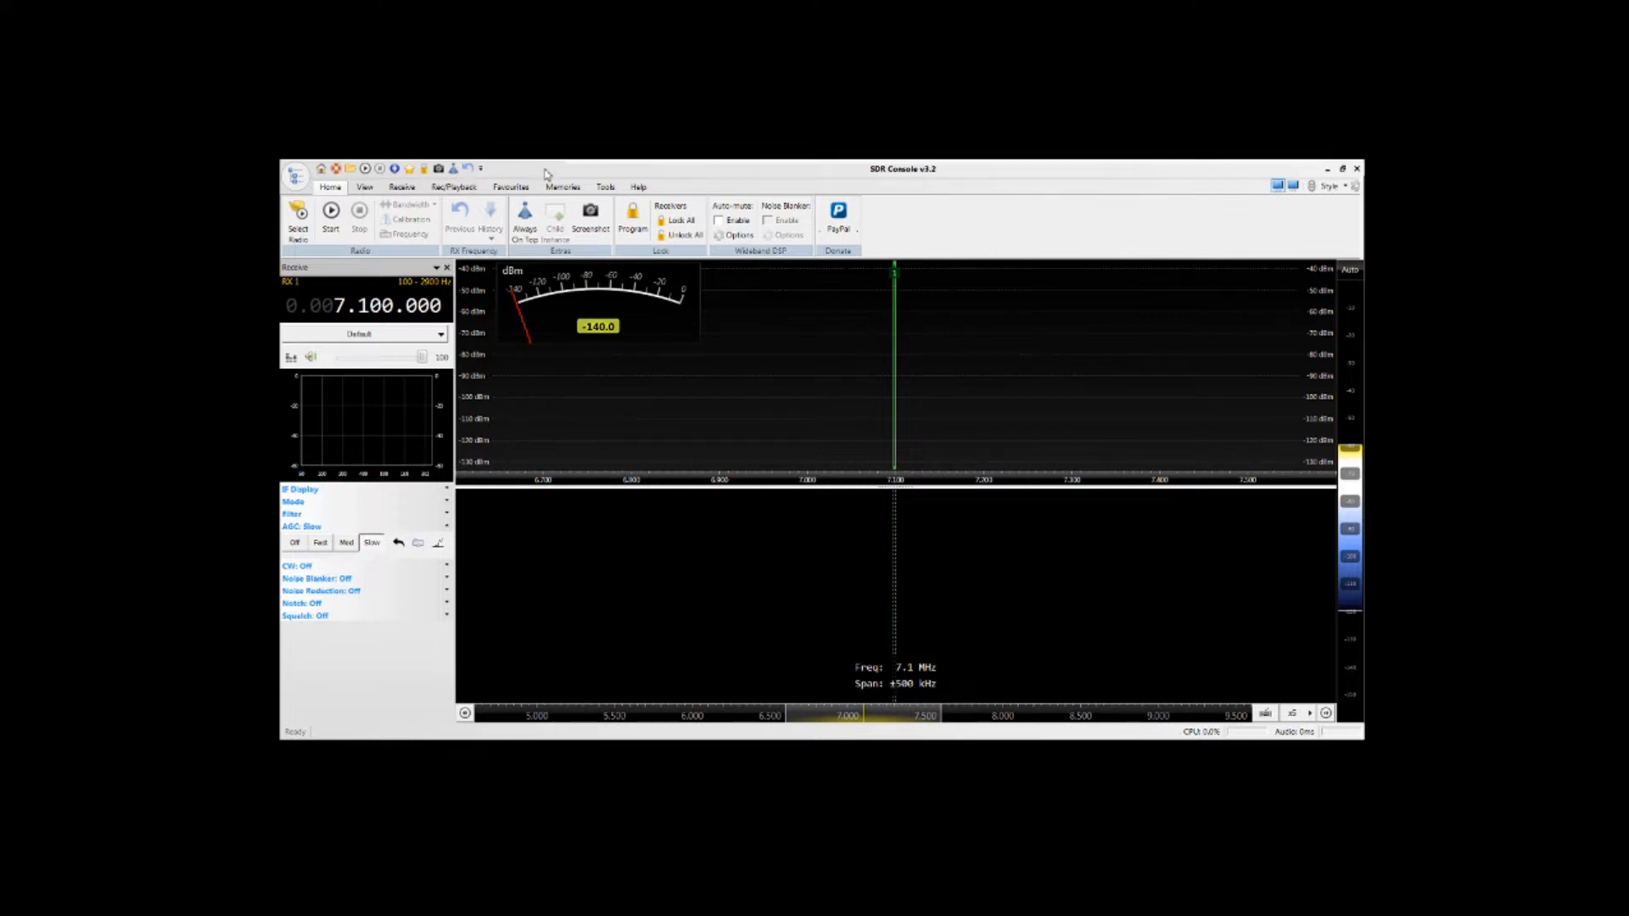
- Try to search for an RTL Dongle USB radio from the radio definitions
click(311, 227)
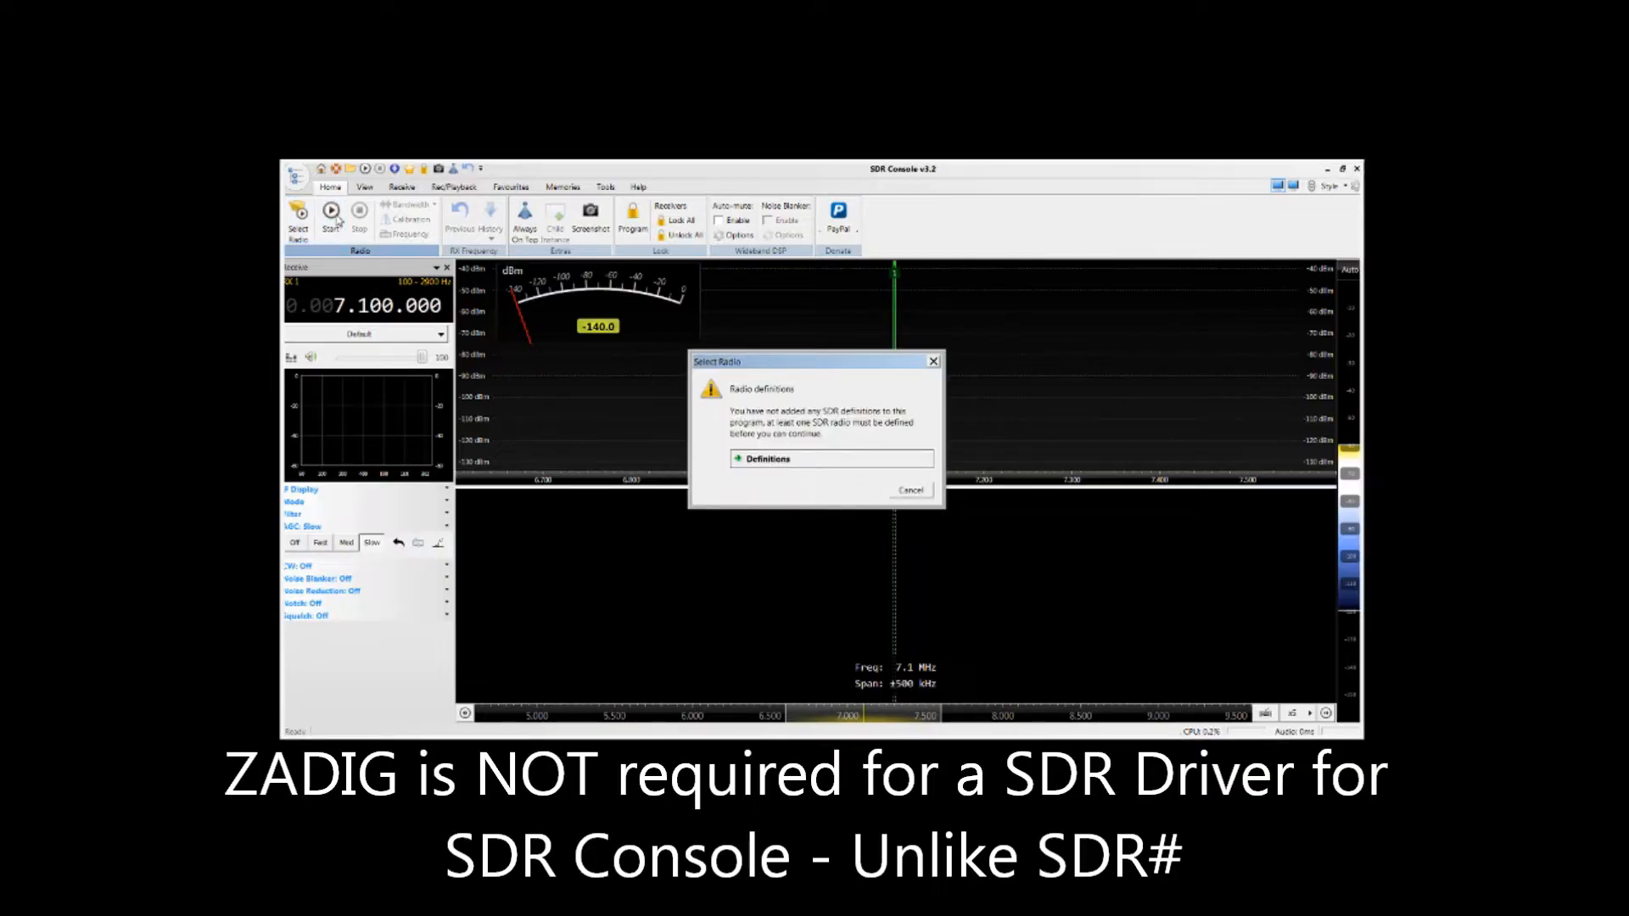
click(823, 462)
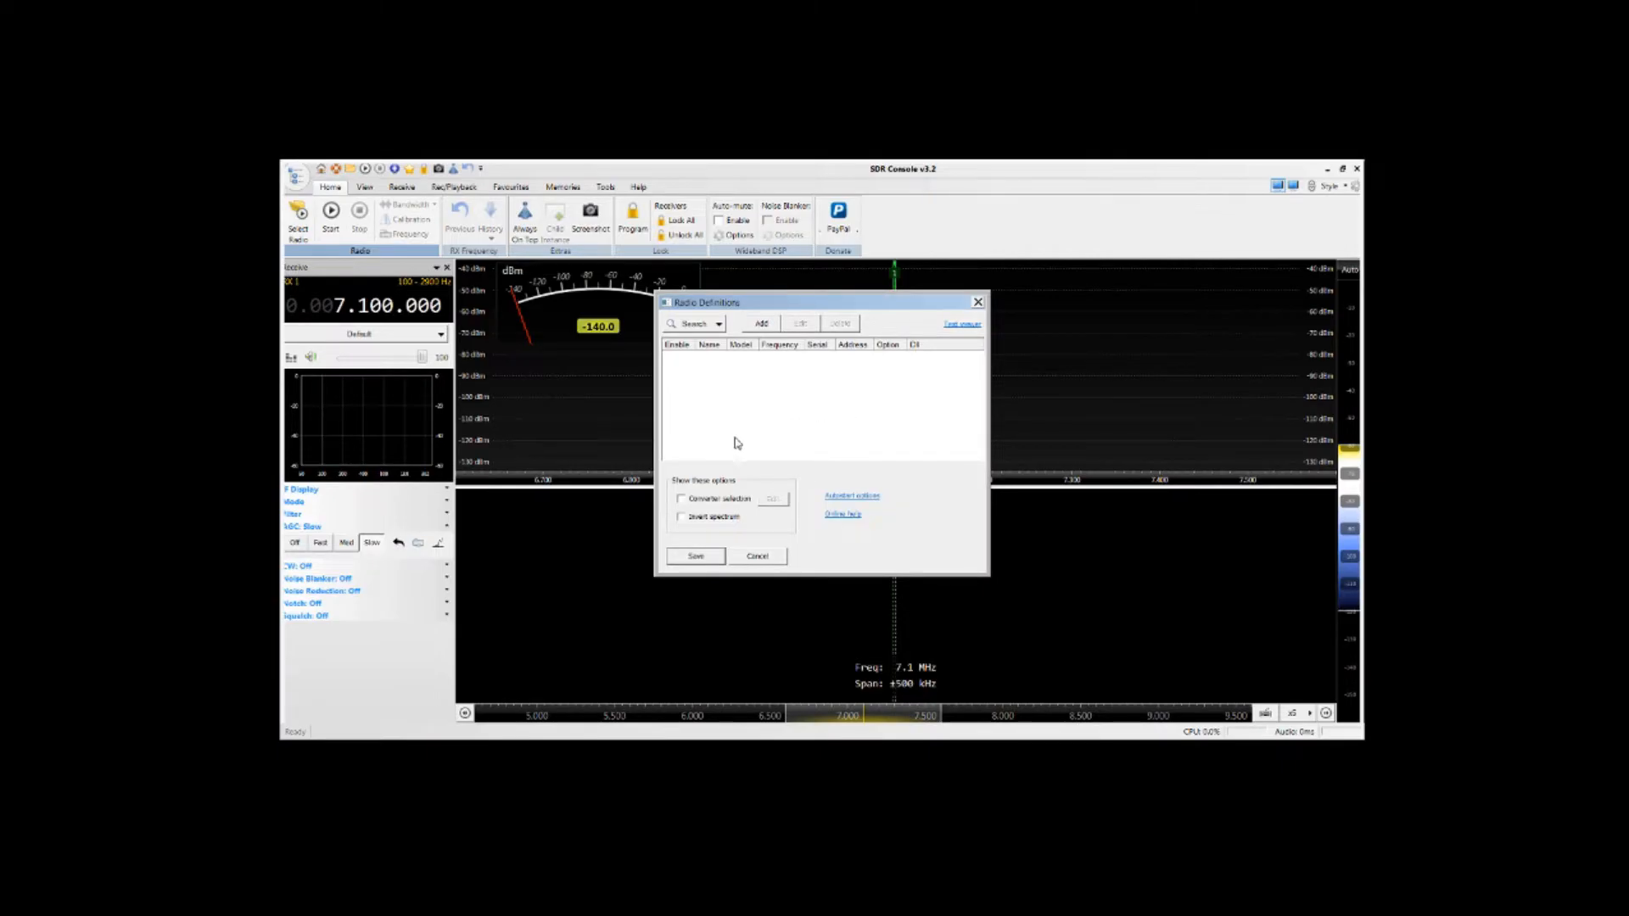
click(720, 325)
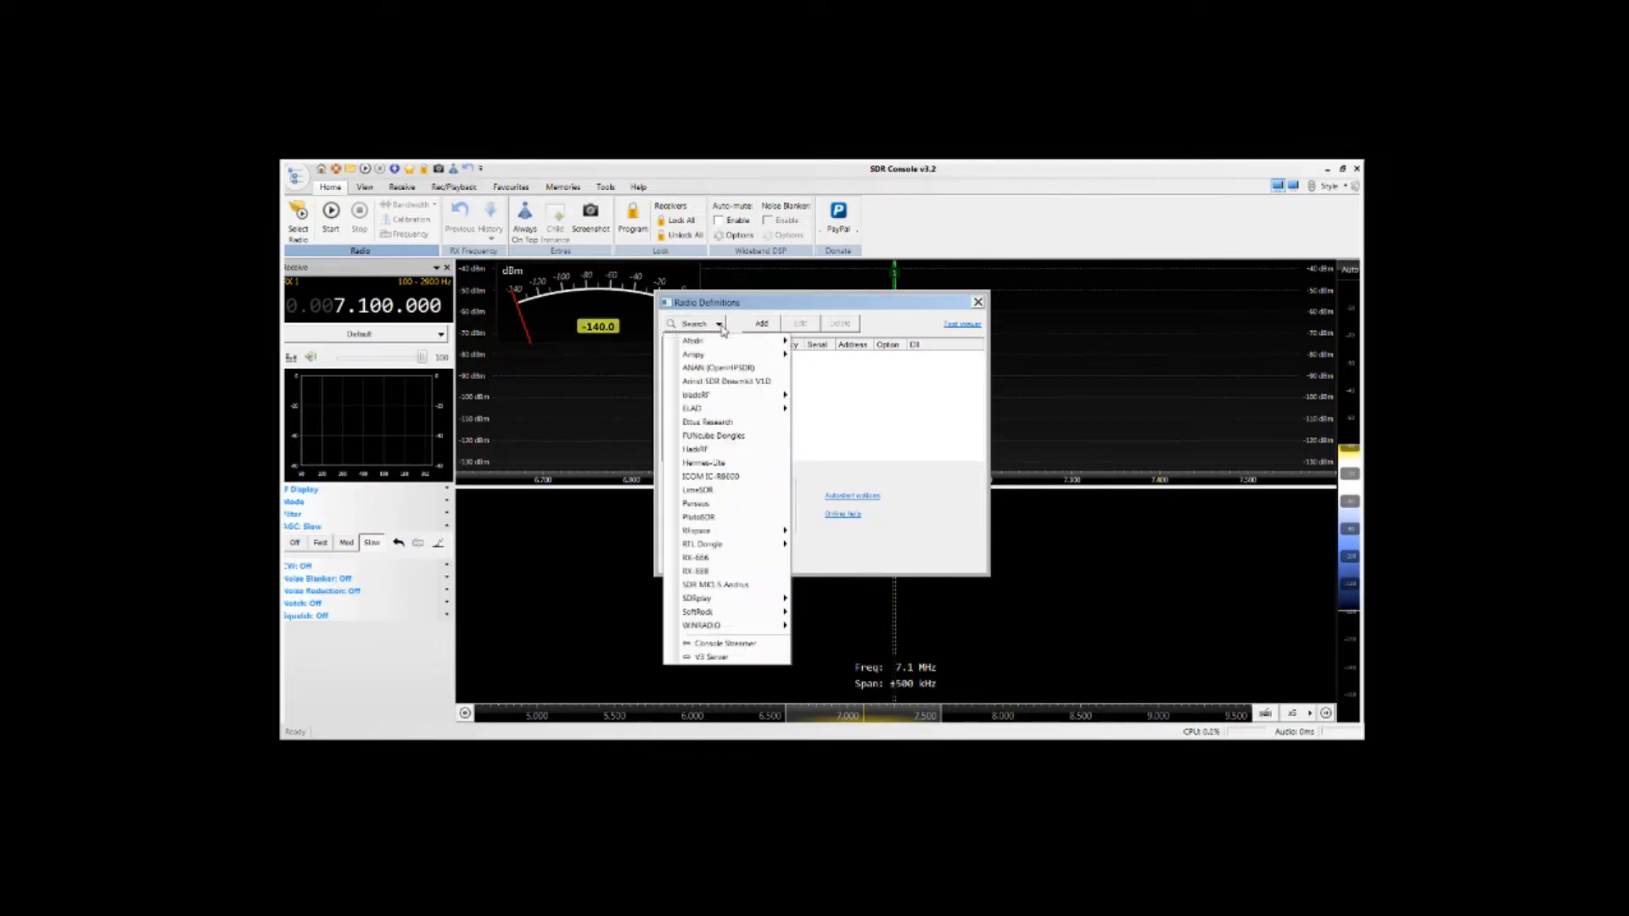
mouse_move(727, 550)
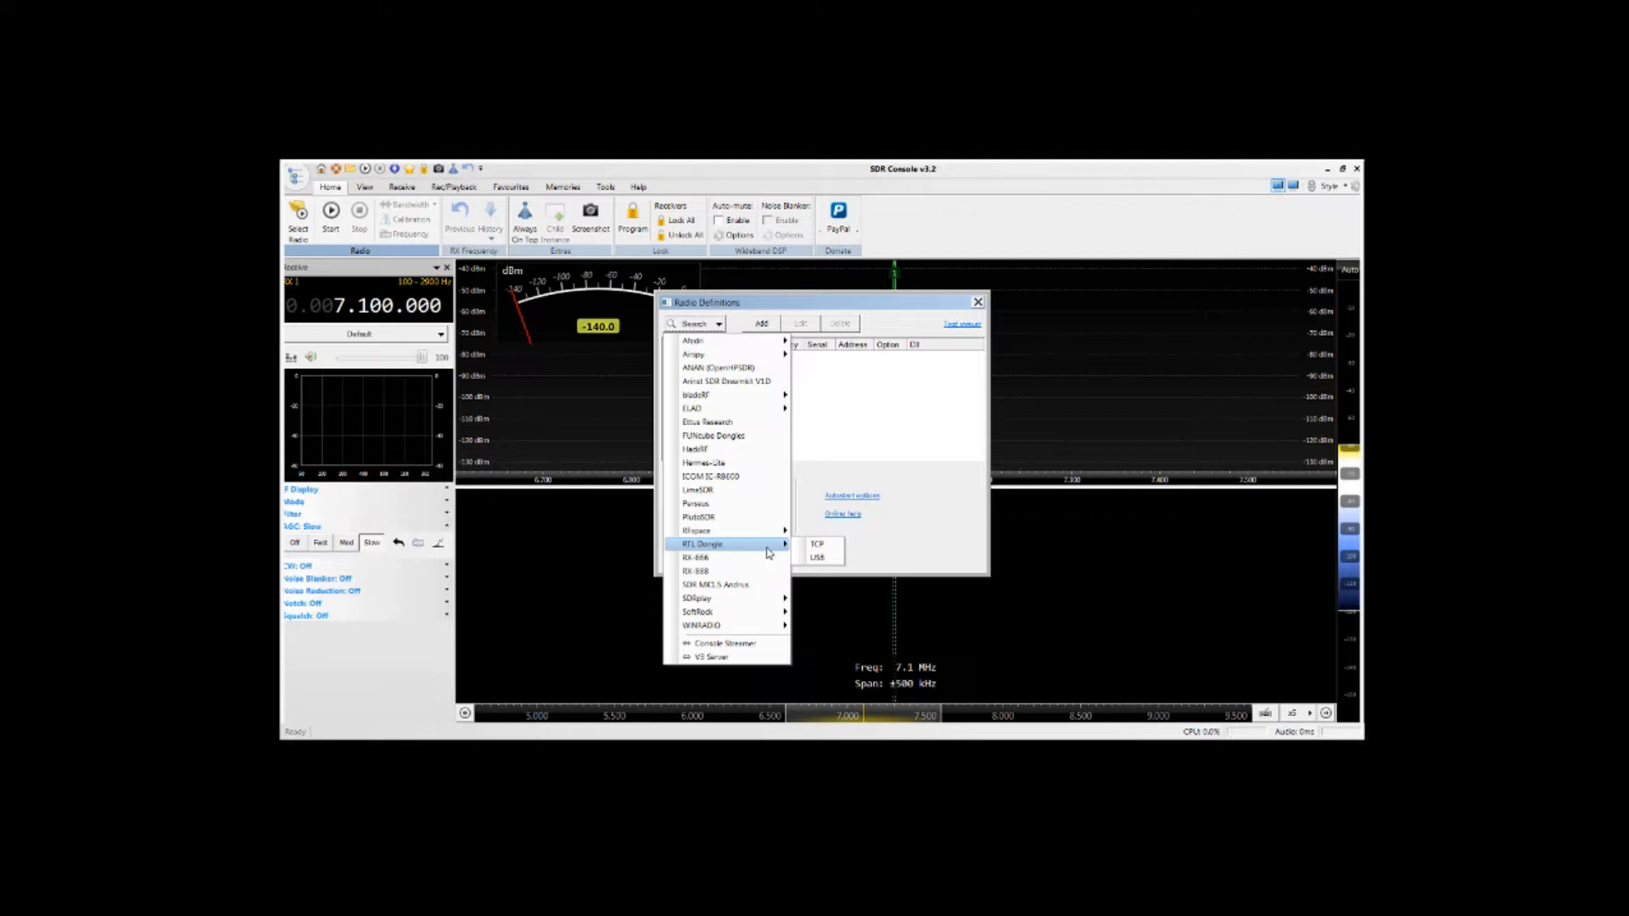
click(818, 559)
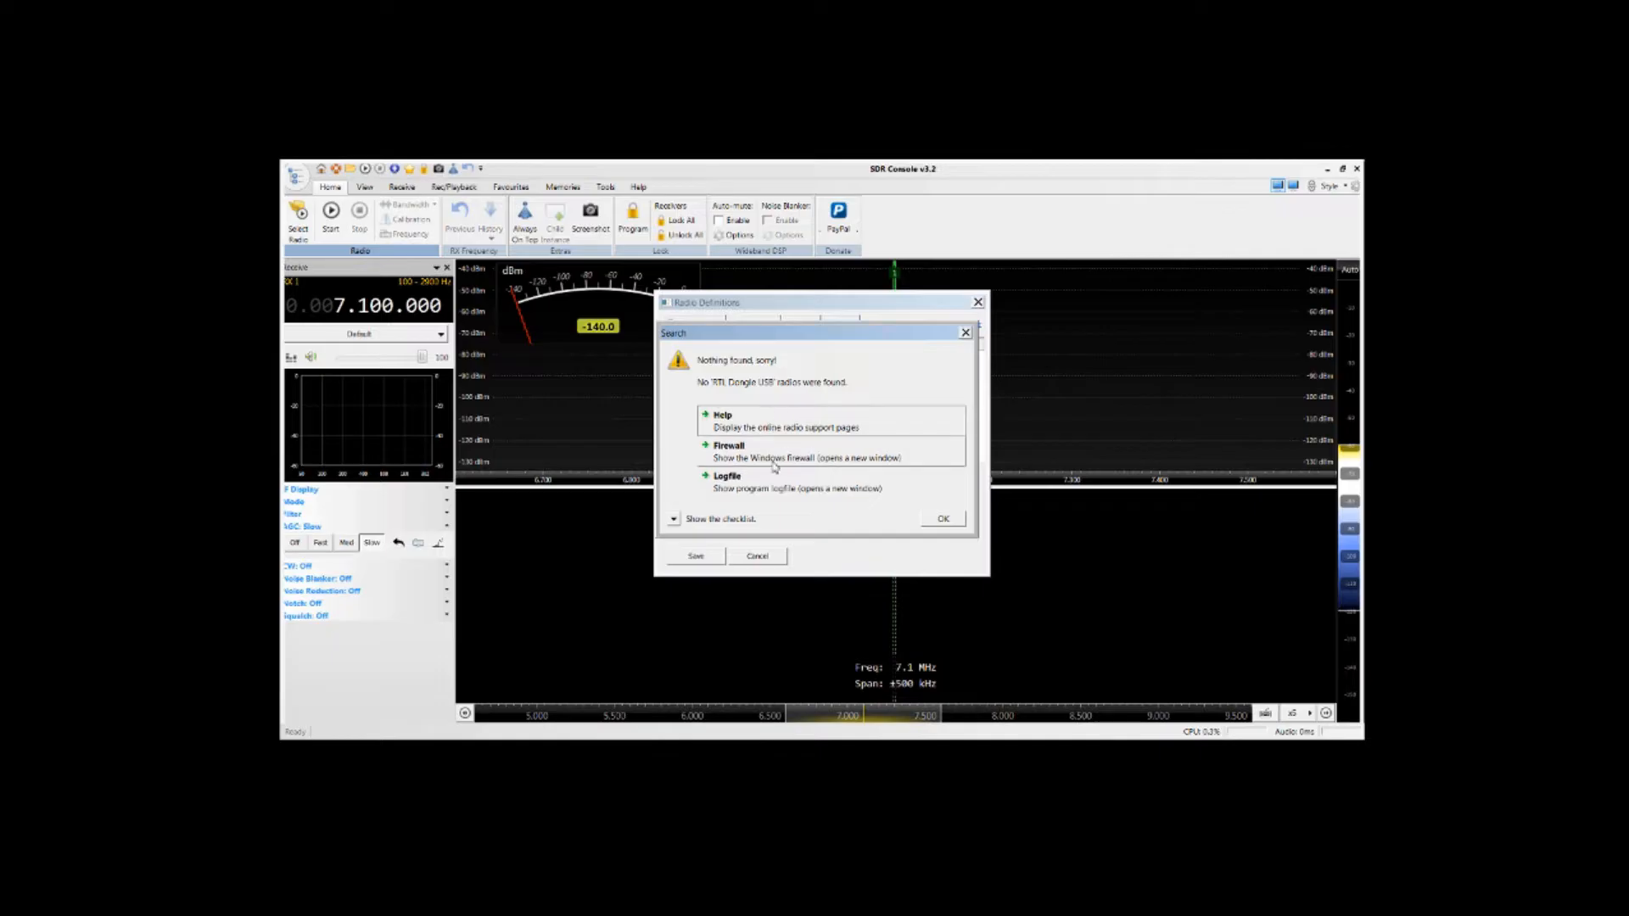
click(934, 526)
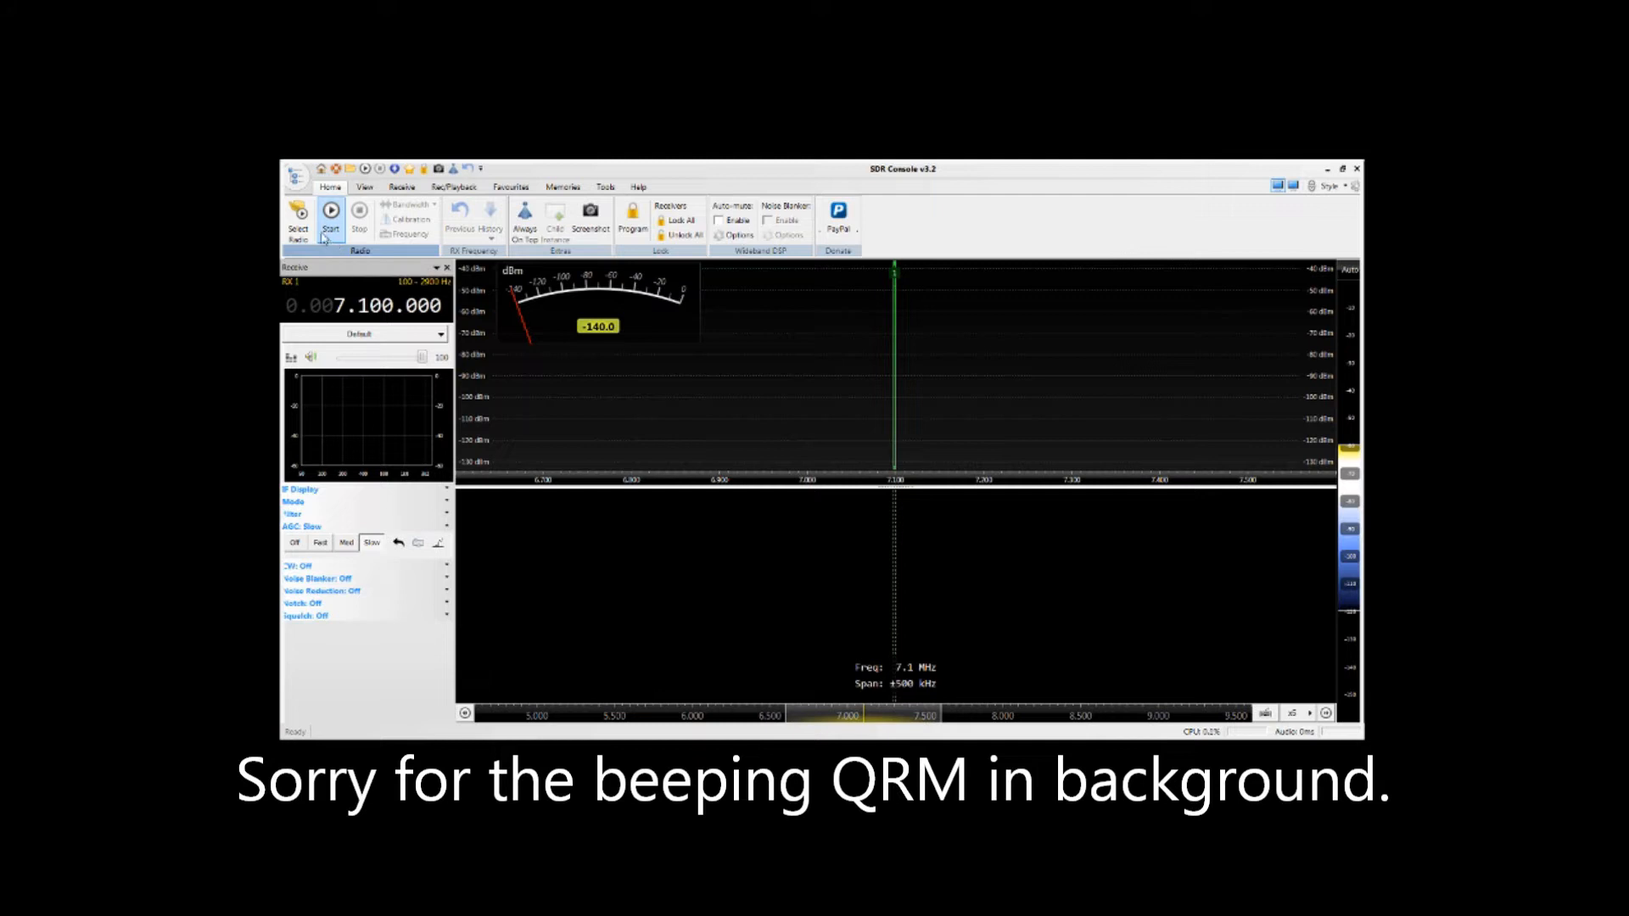
- Search for RTL Dongle USB radios again, add the found dongle's definition to the list and save the definitions
click(296, 227)
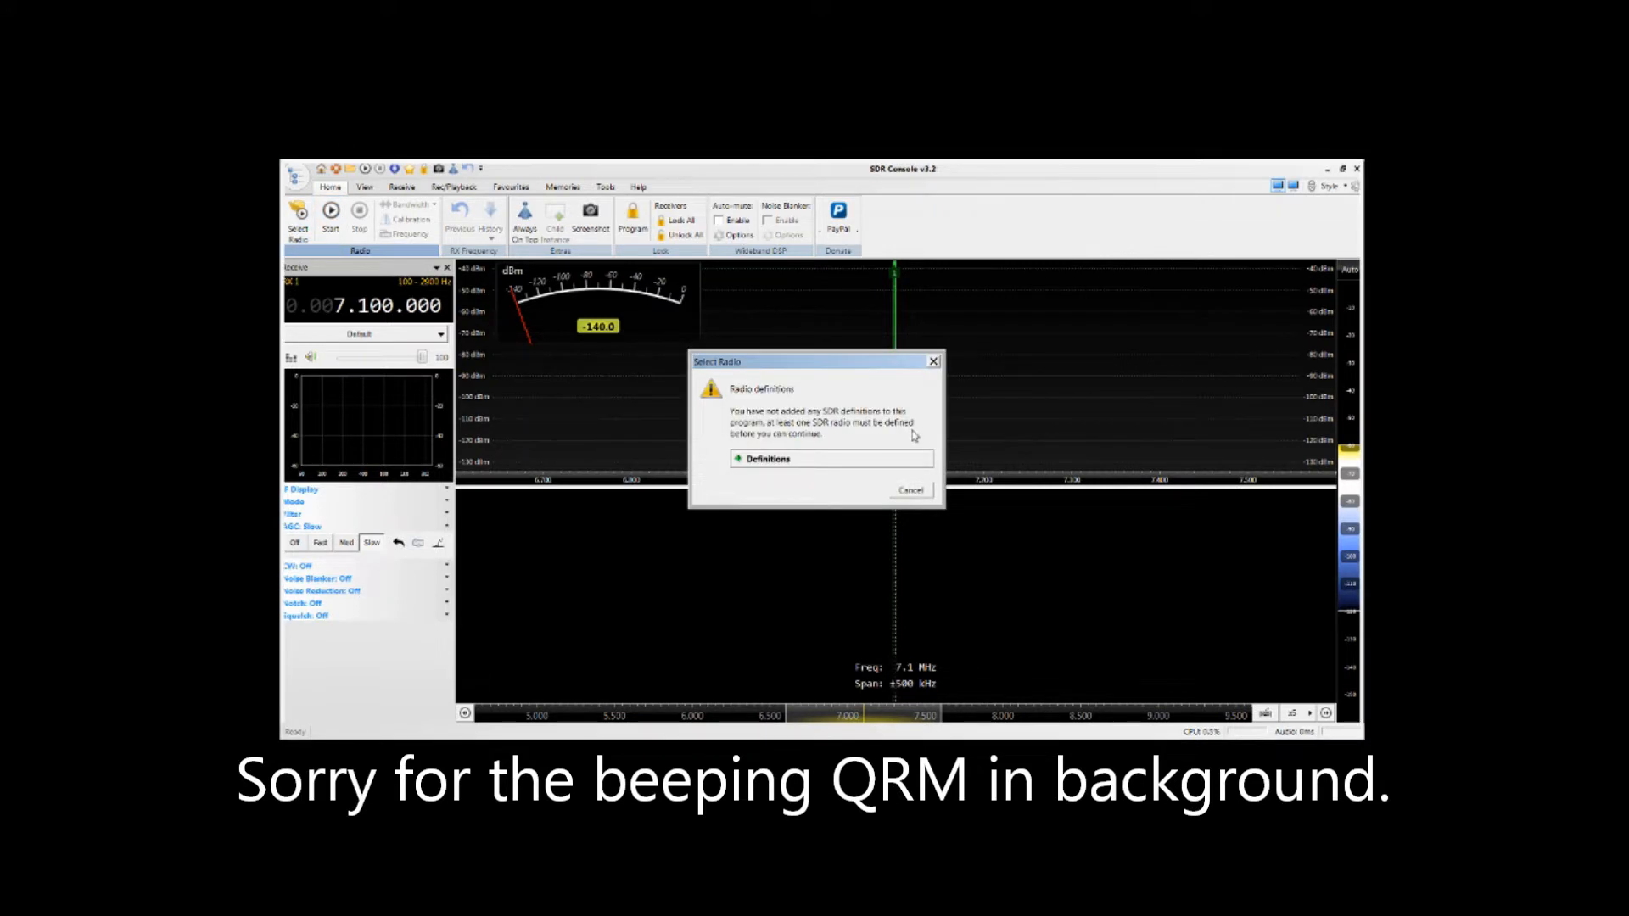
click(908, 466)
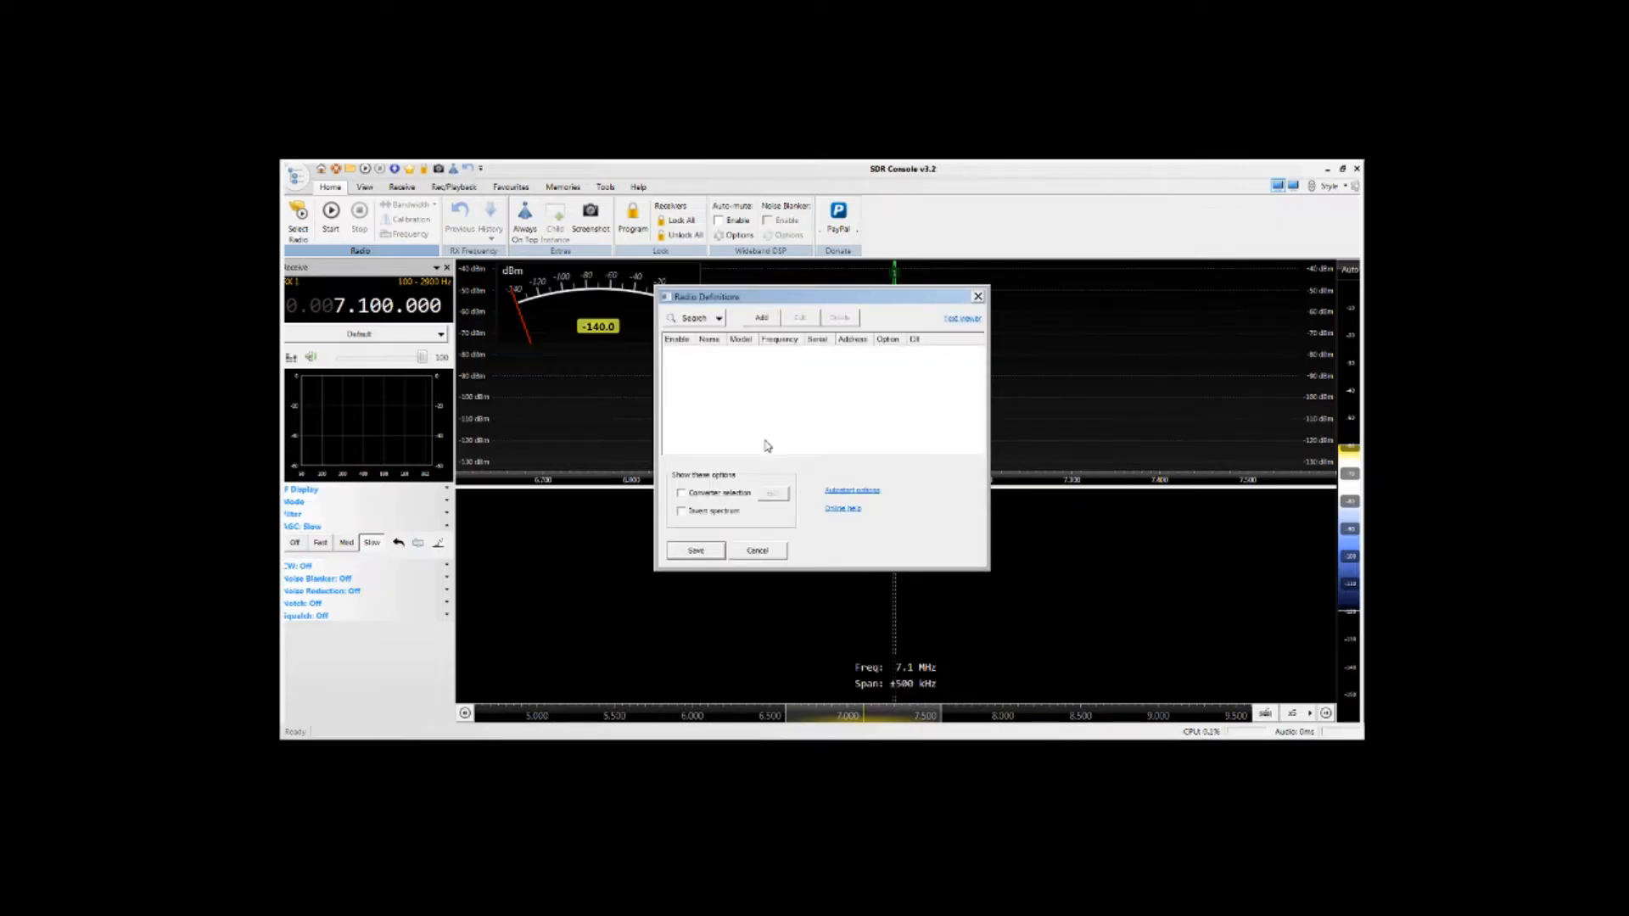
click(721, 322)
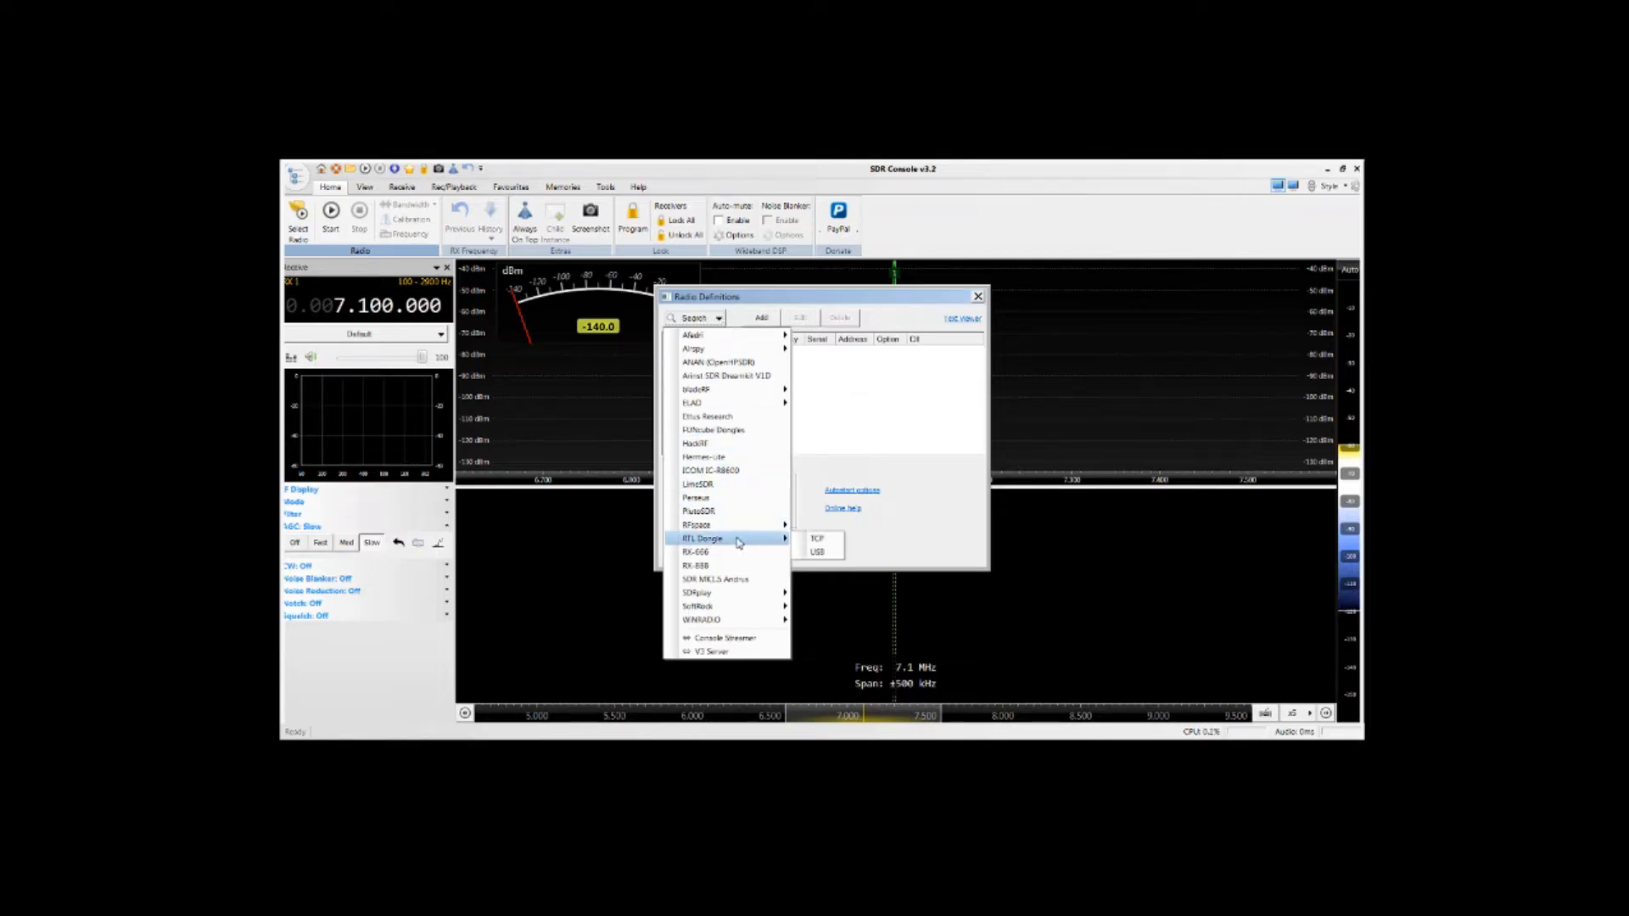
click(818, 552)
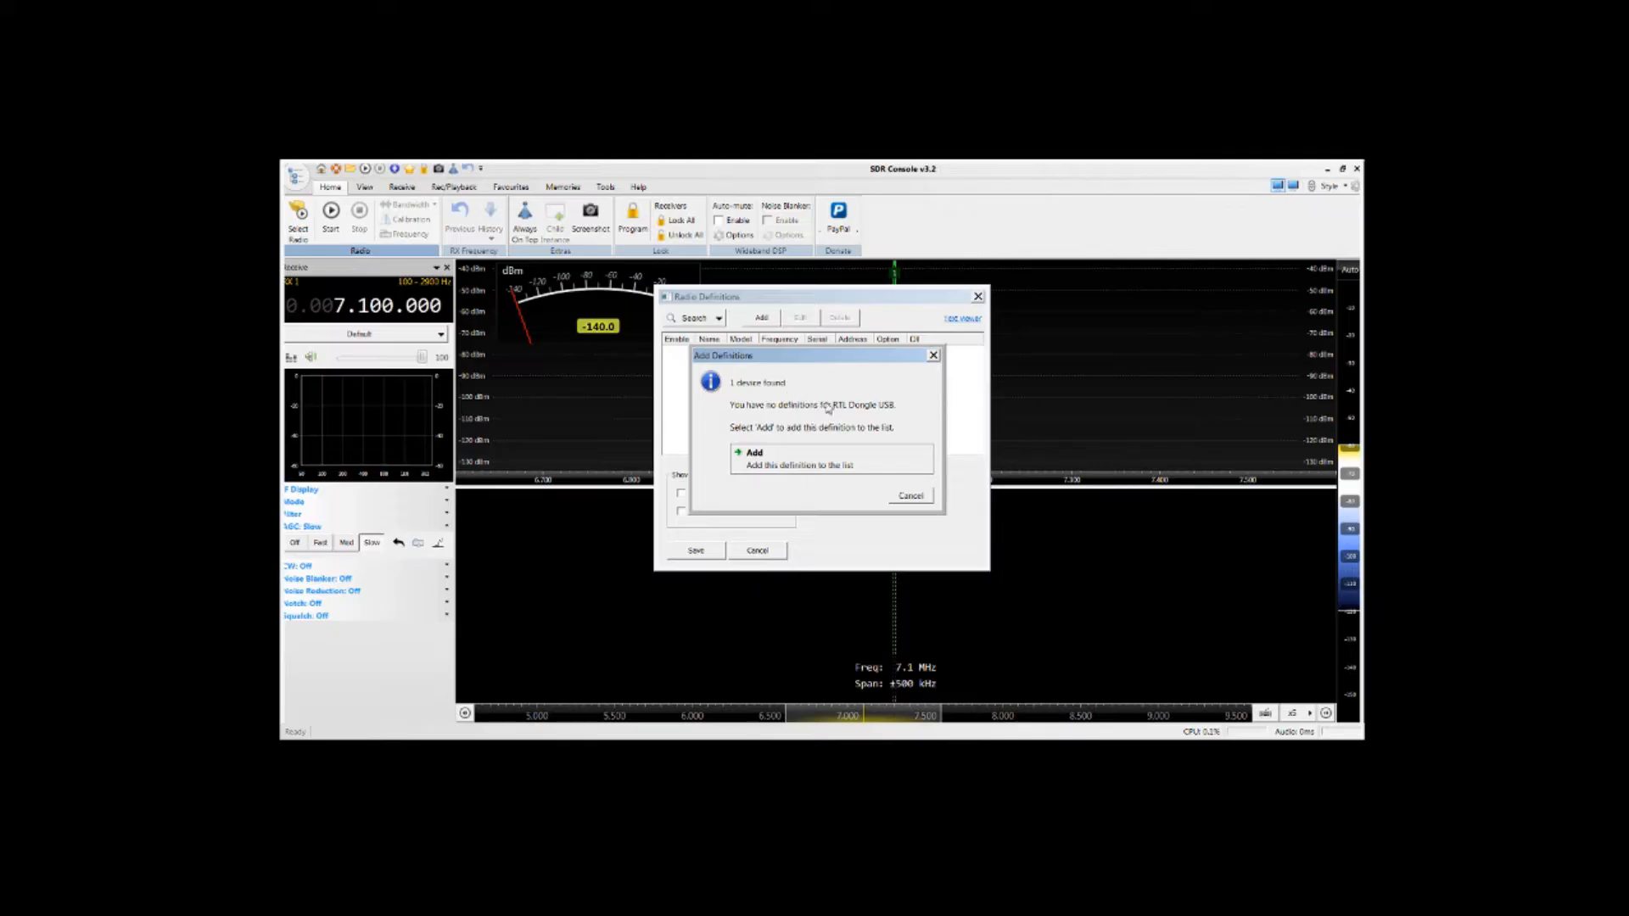
click(844, 461)
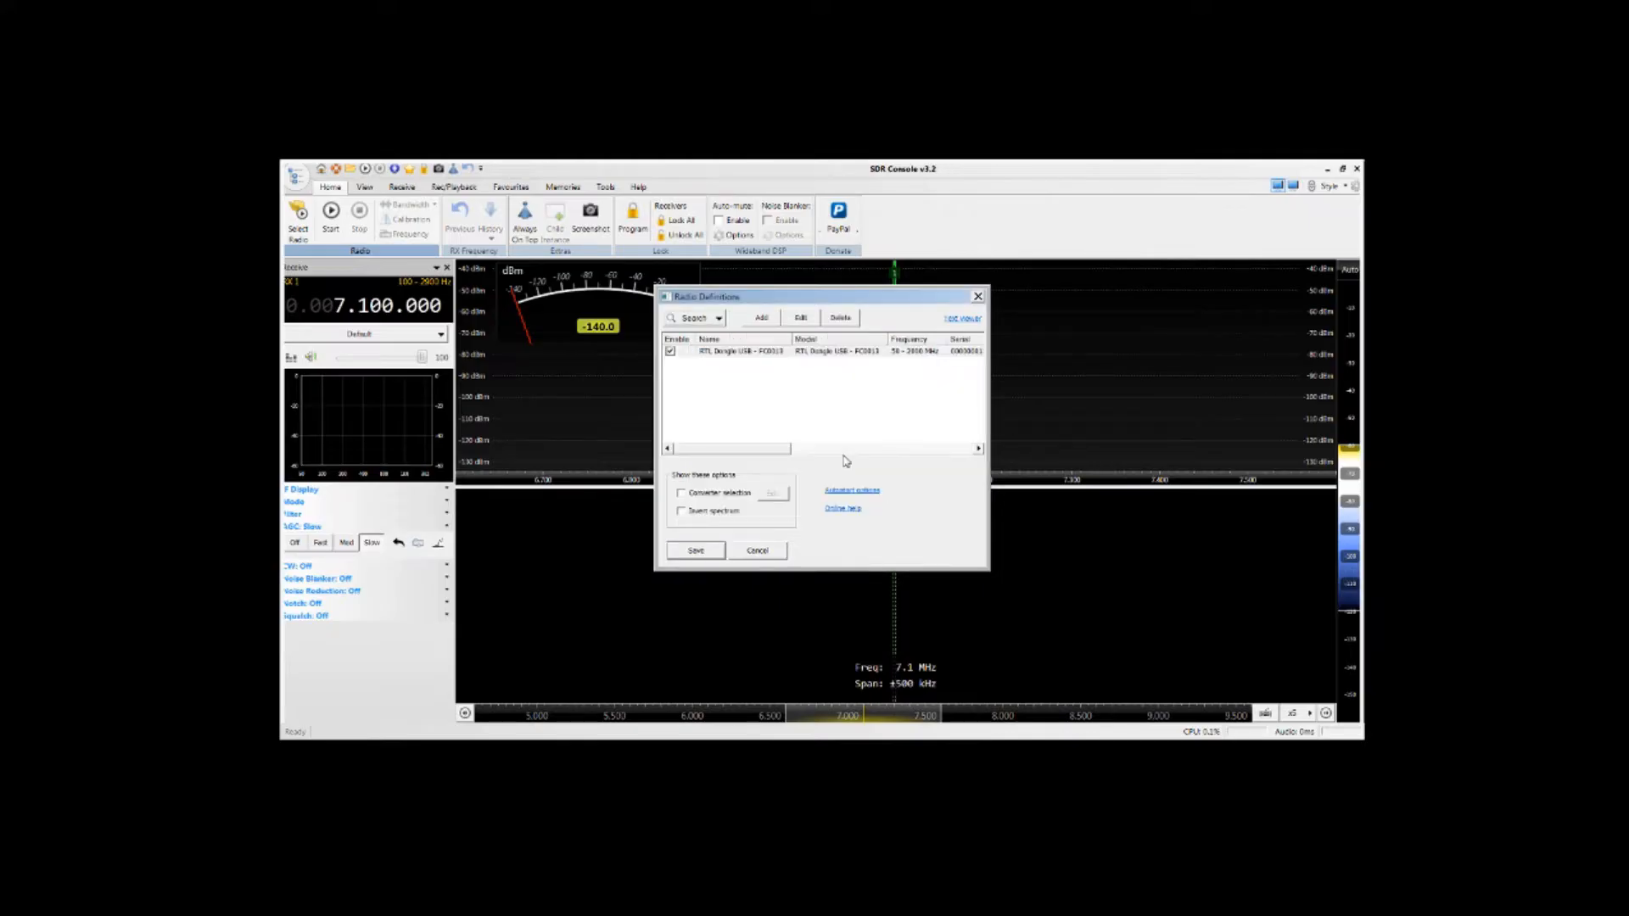
click(710, 354)
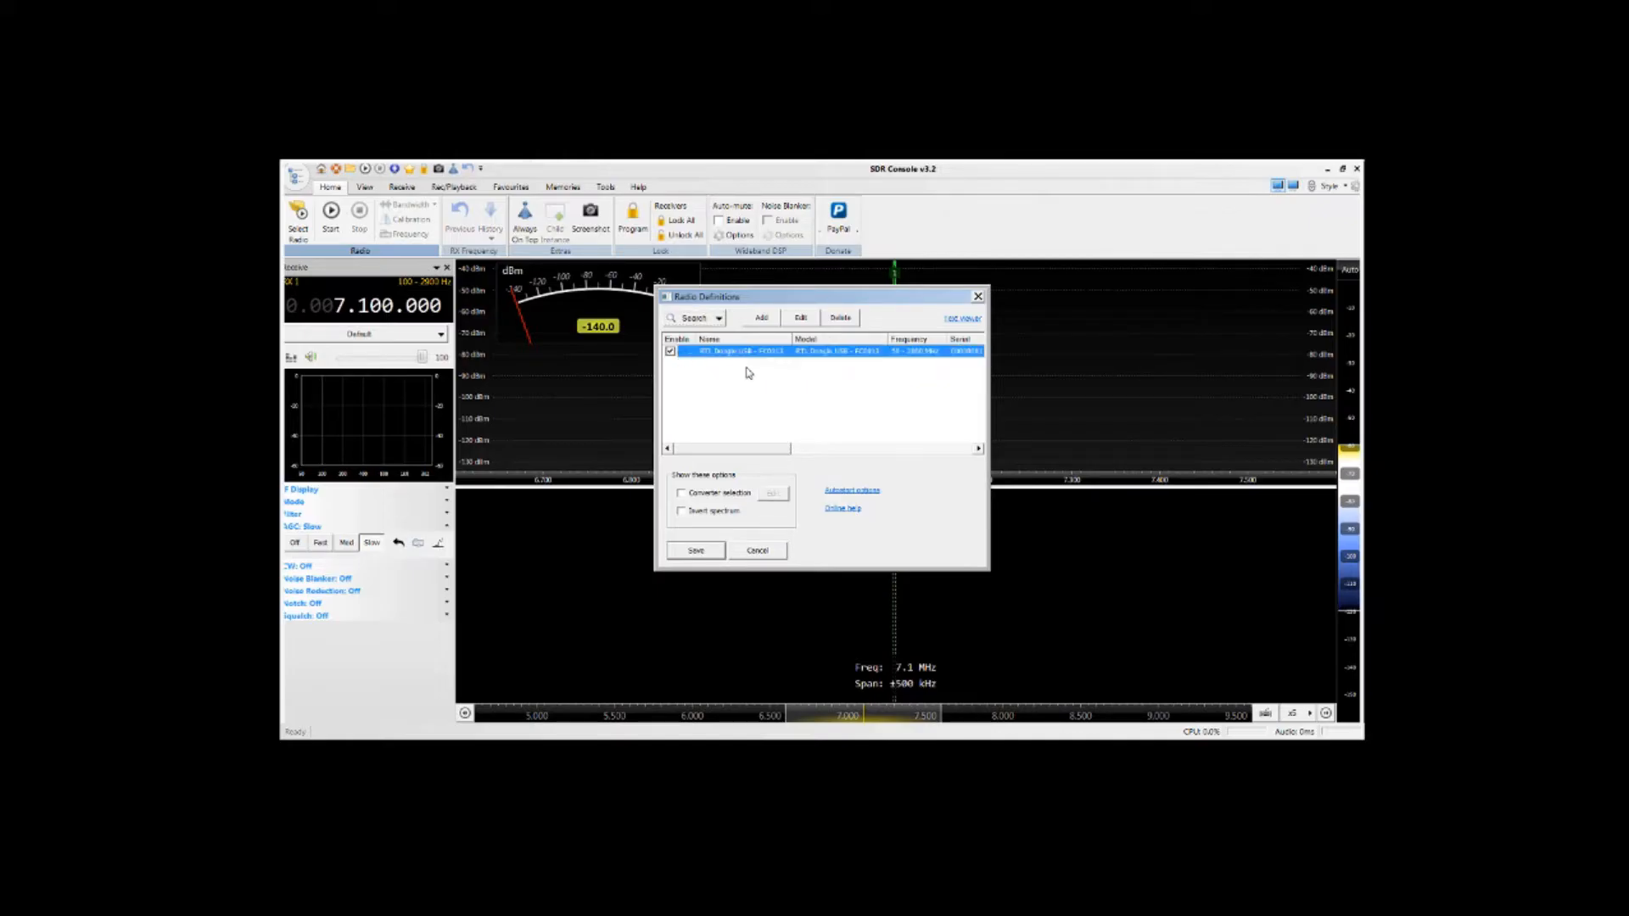
click(709, 552)
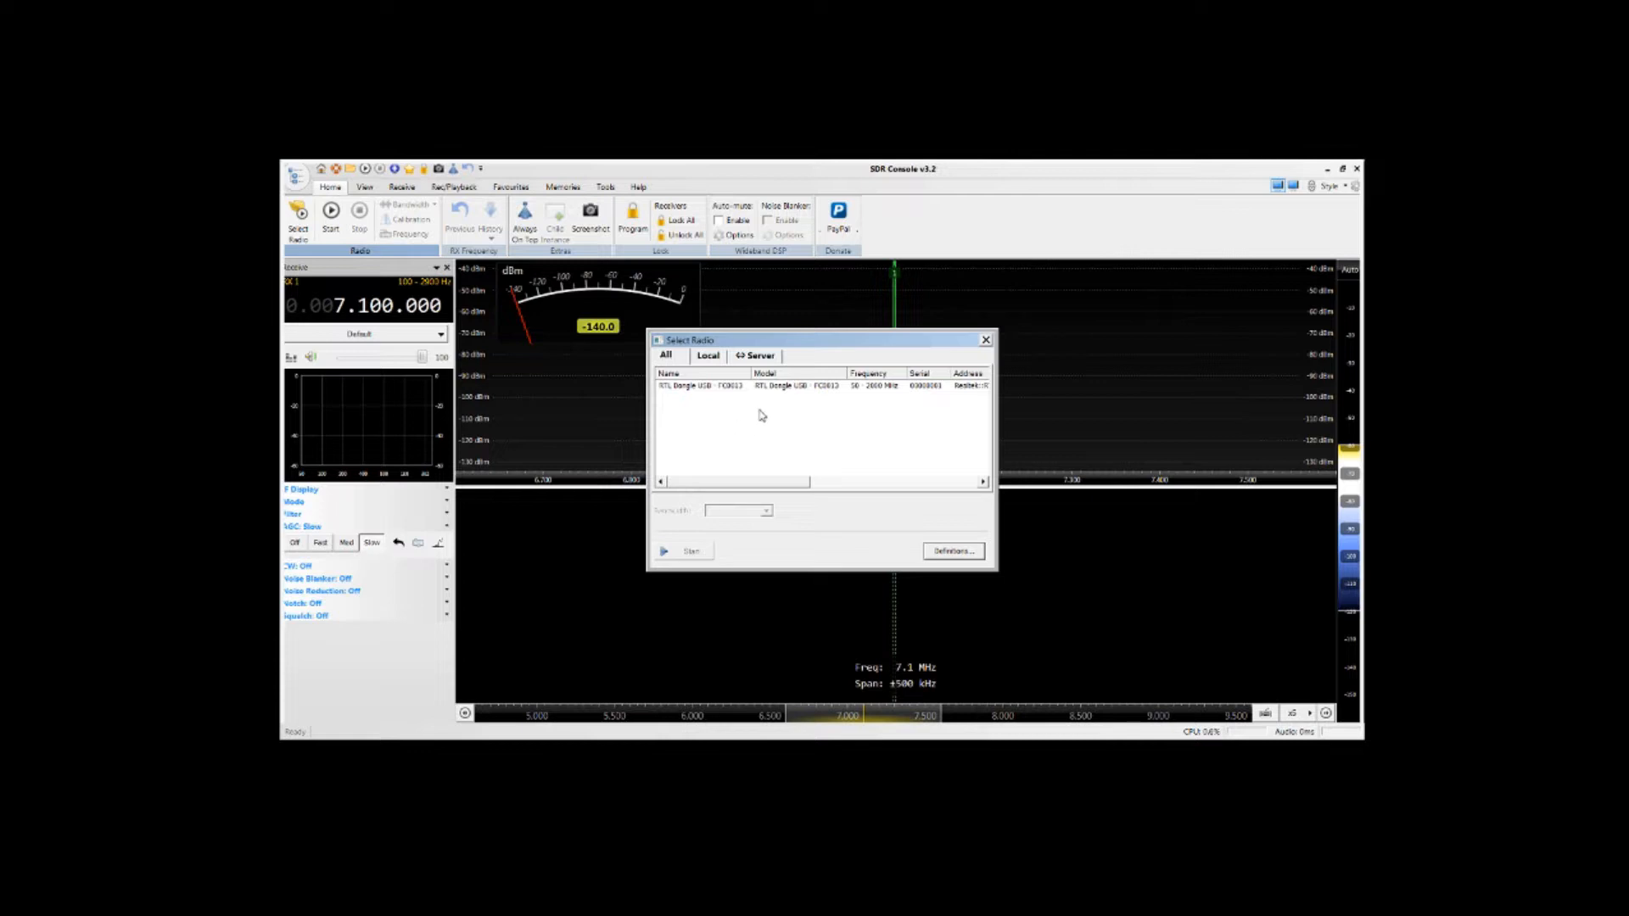
- Select the RTL Dongle USB radio and start it with a 1 MHz bandwidth
click(713, 387)
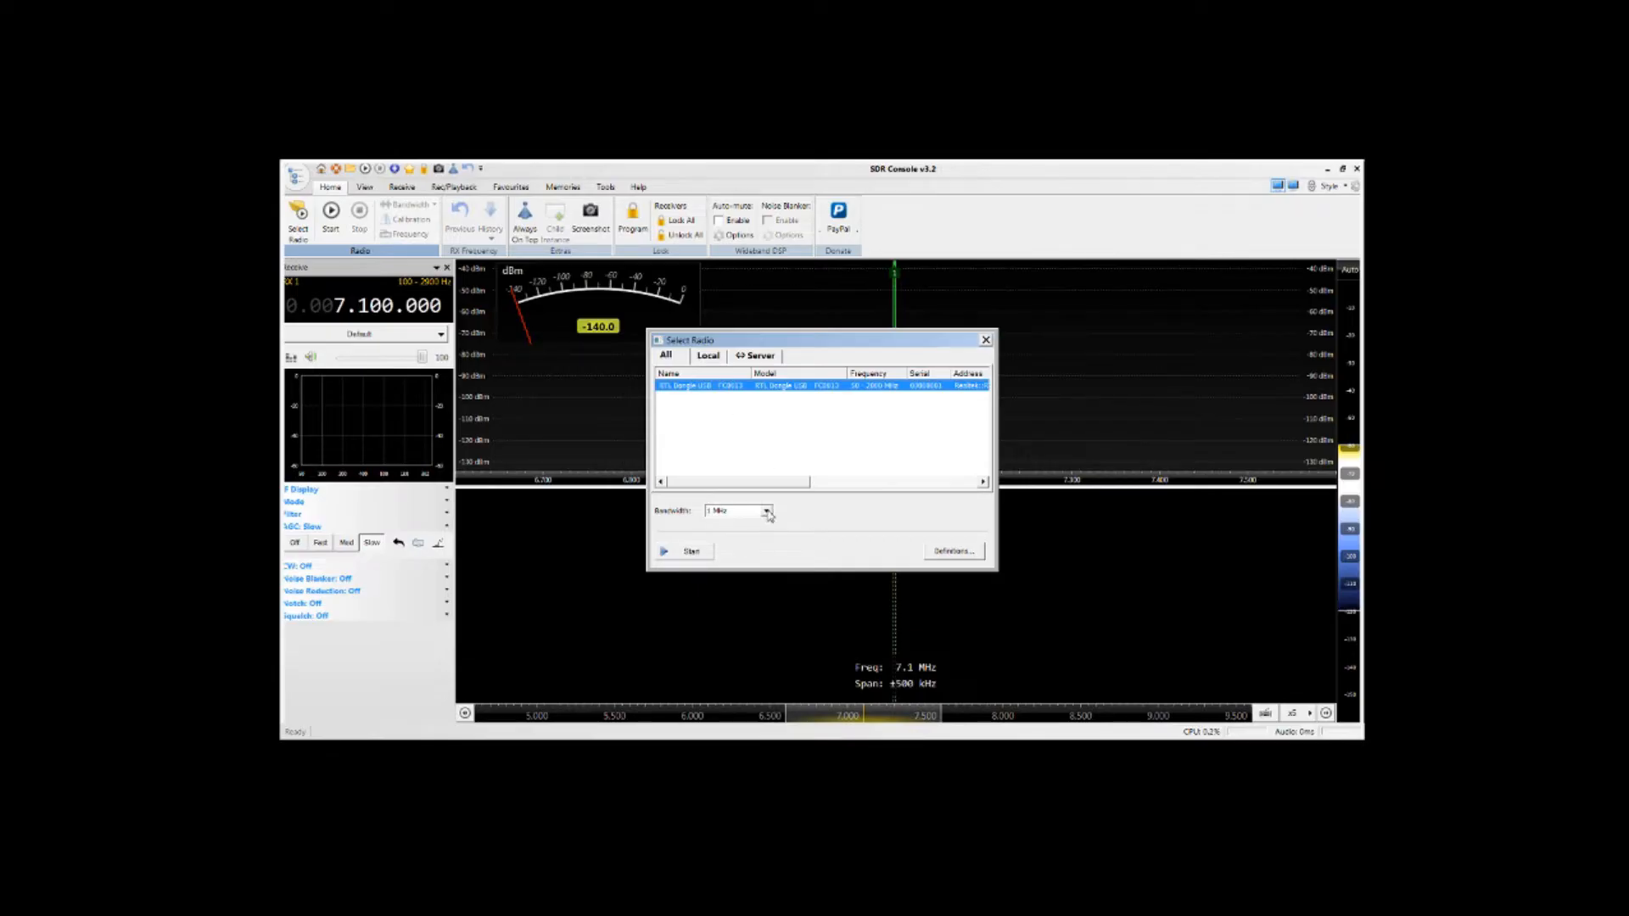
click(693, 552)
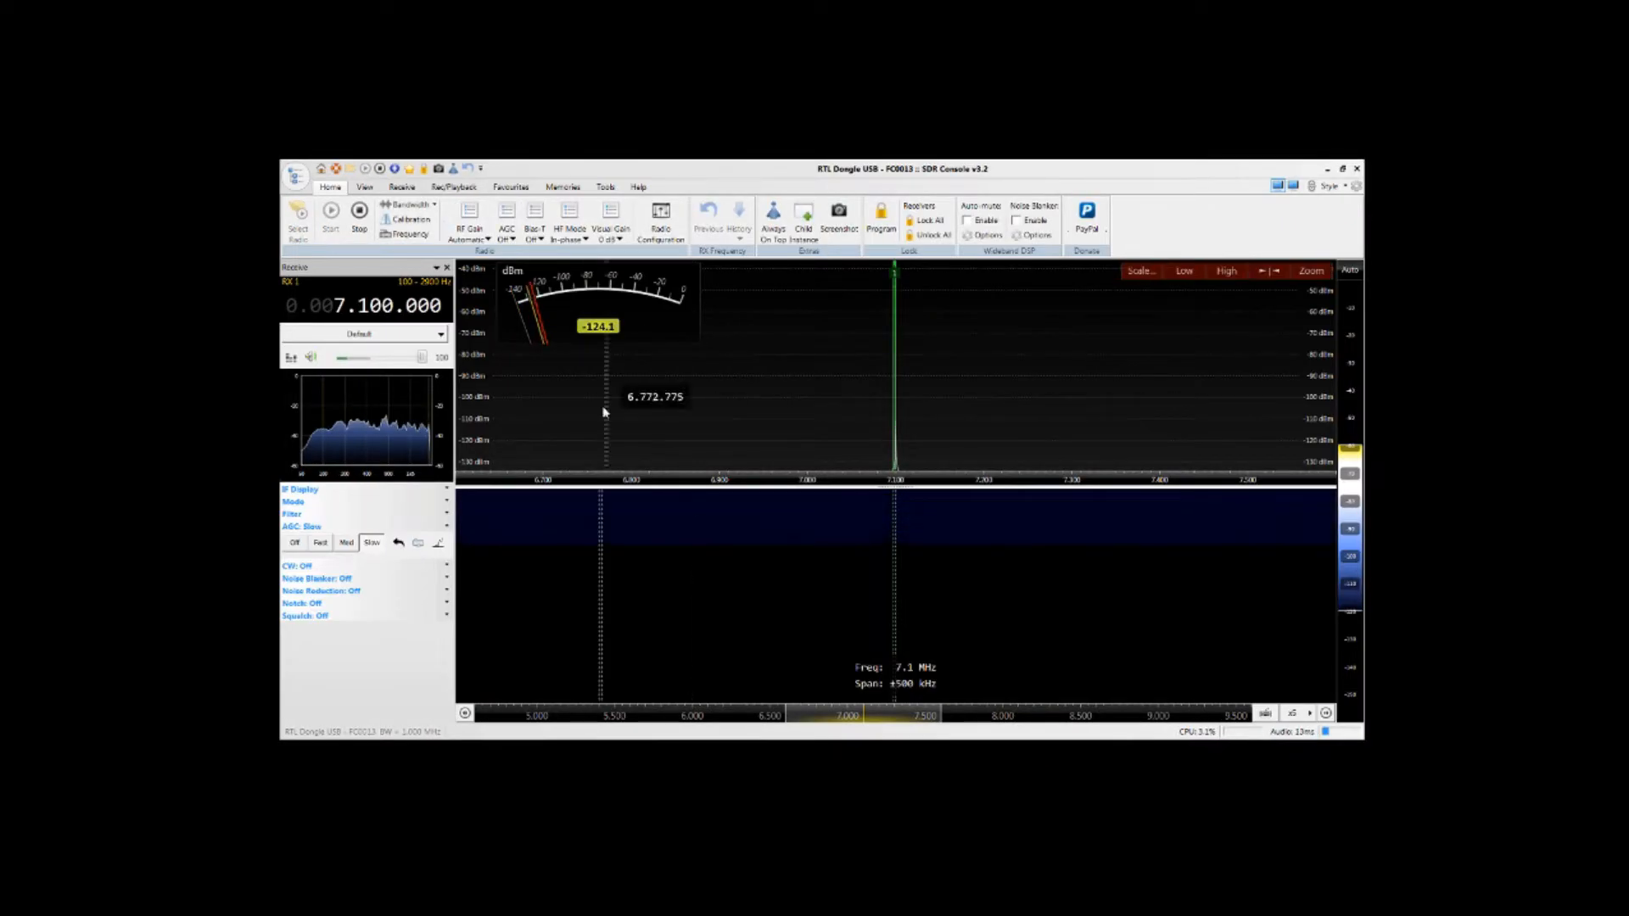
- Tune the receiver to 27.355.000 MHz and lower its audio volume
scroll(335, 316, up, 2)
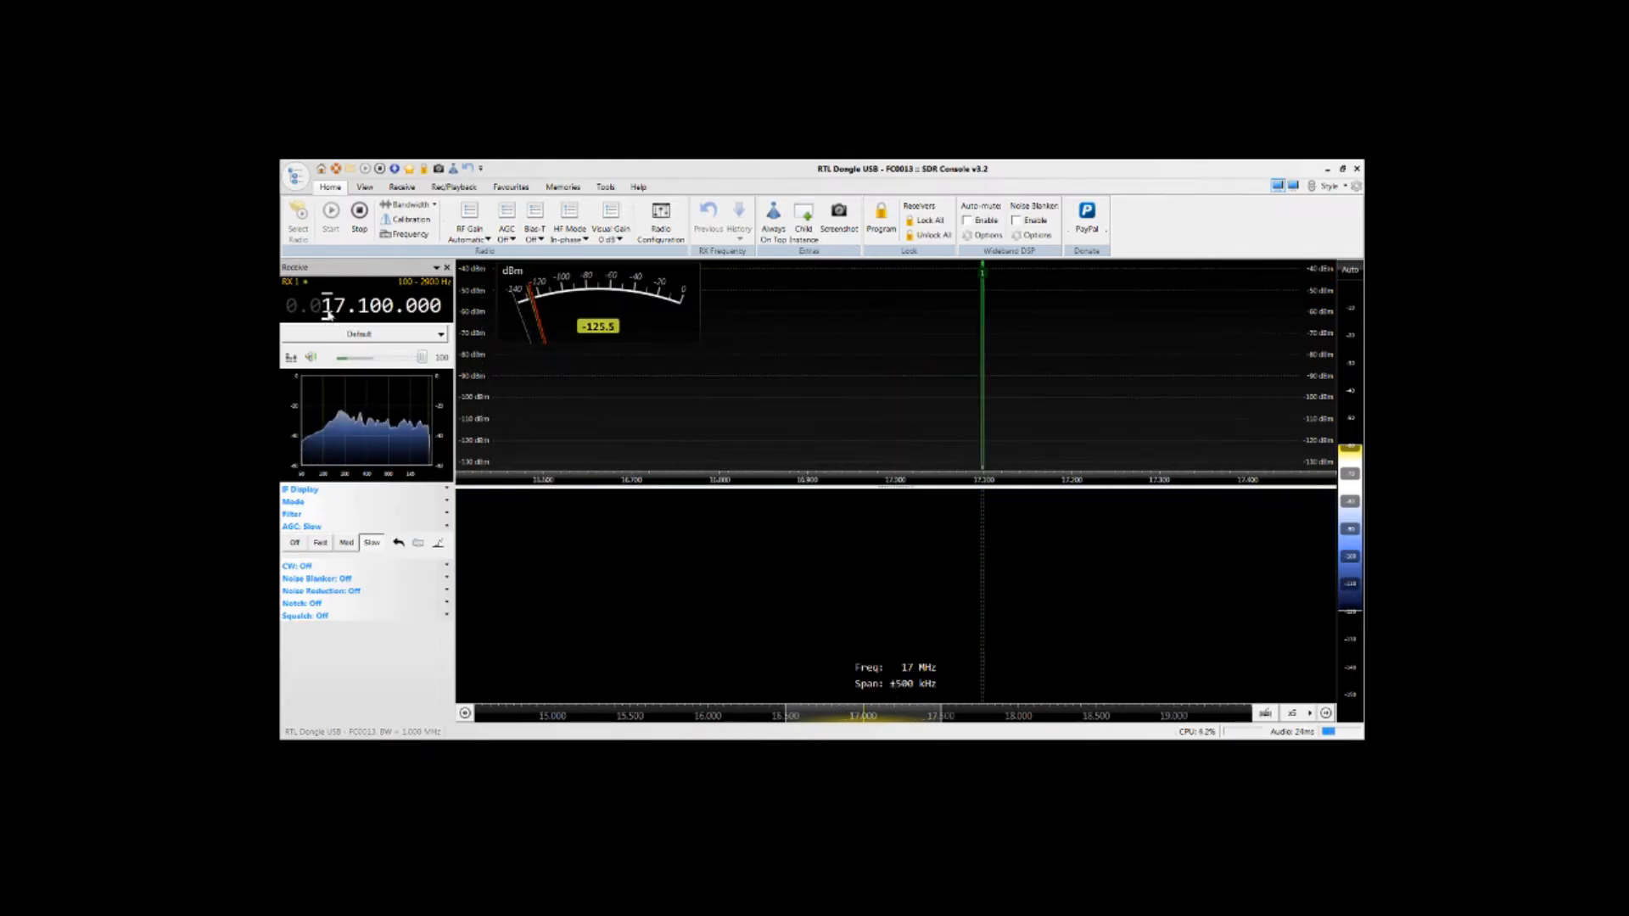
scroll(367, 314, up, 2)
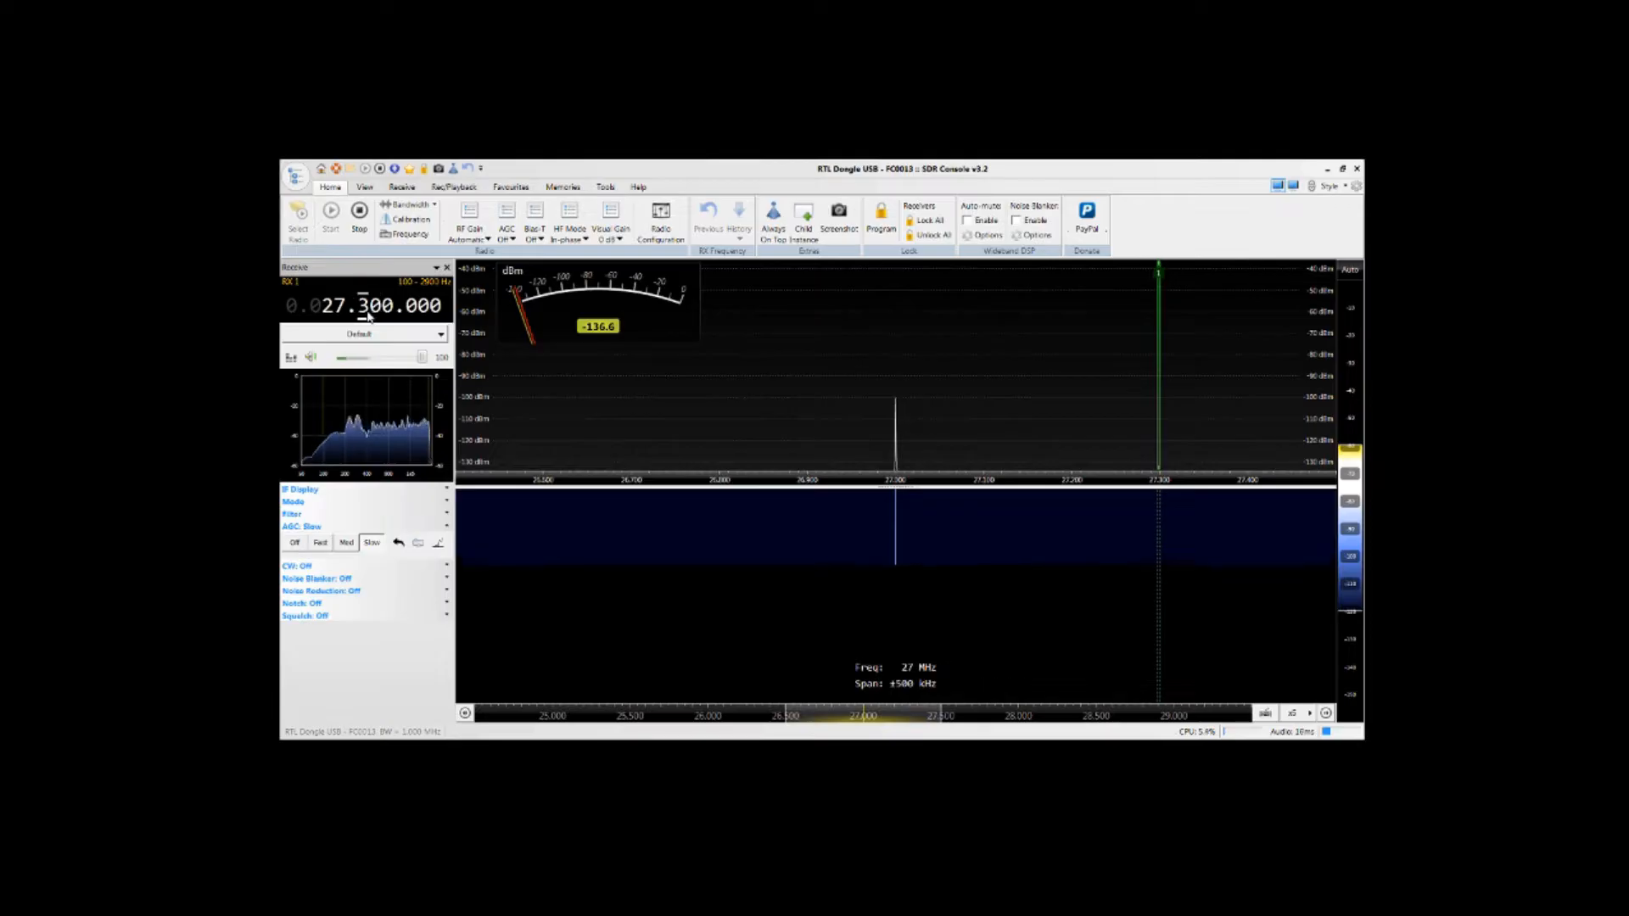
scroll(379, 316, up, 2)
scroll(379, 317, up, 3)
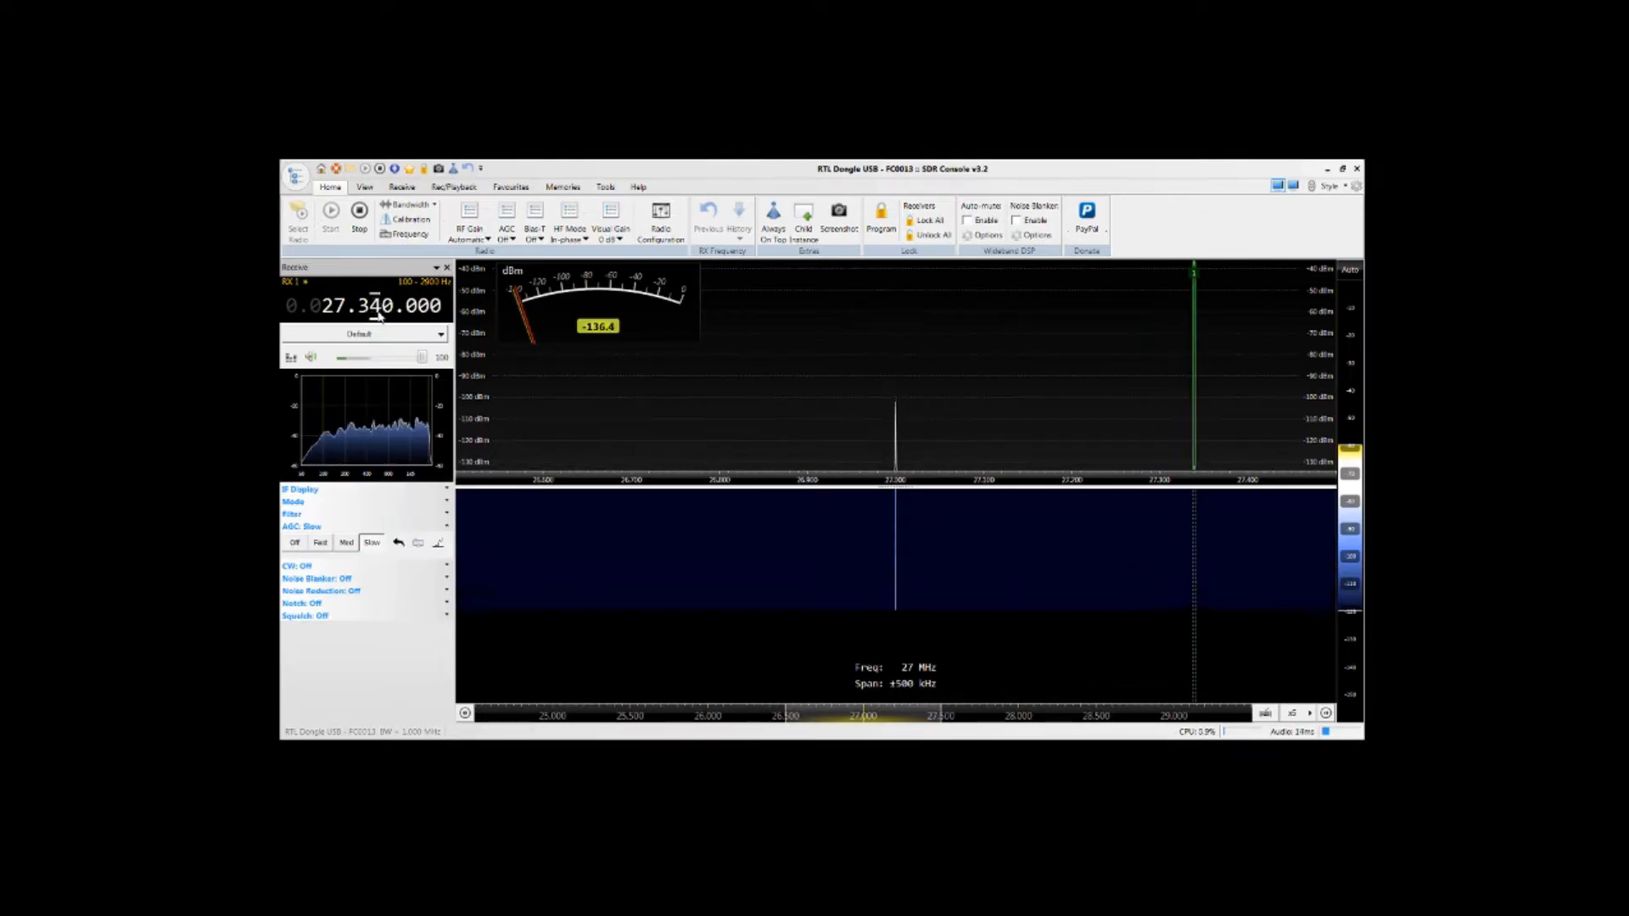
scroll(389, 312, up, 5)
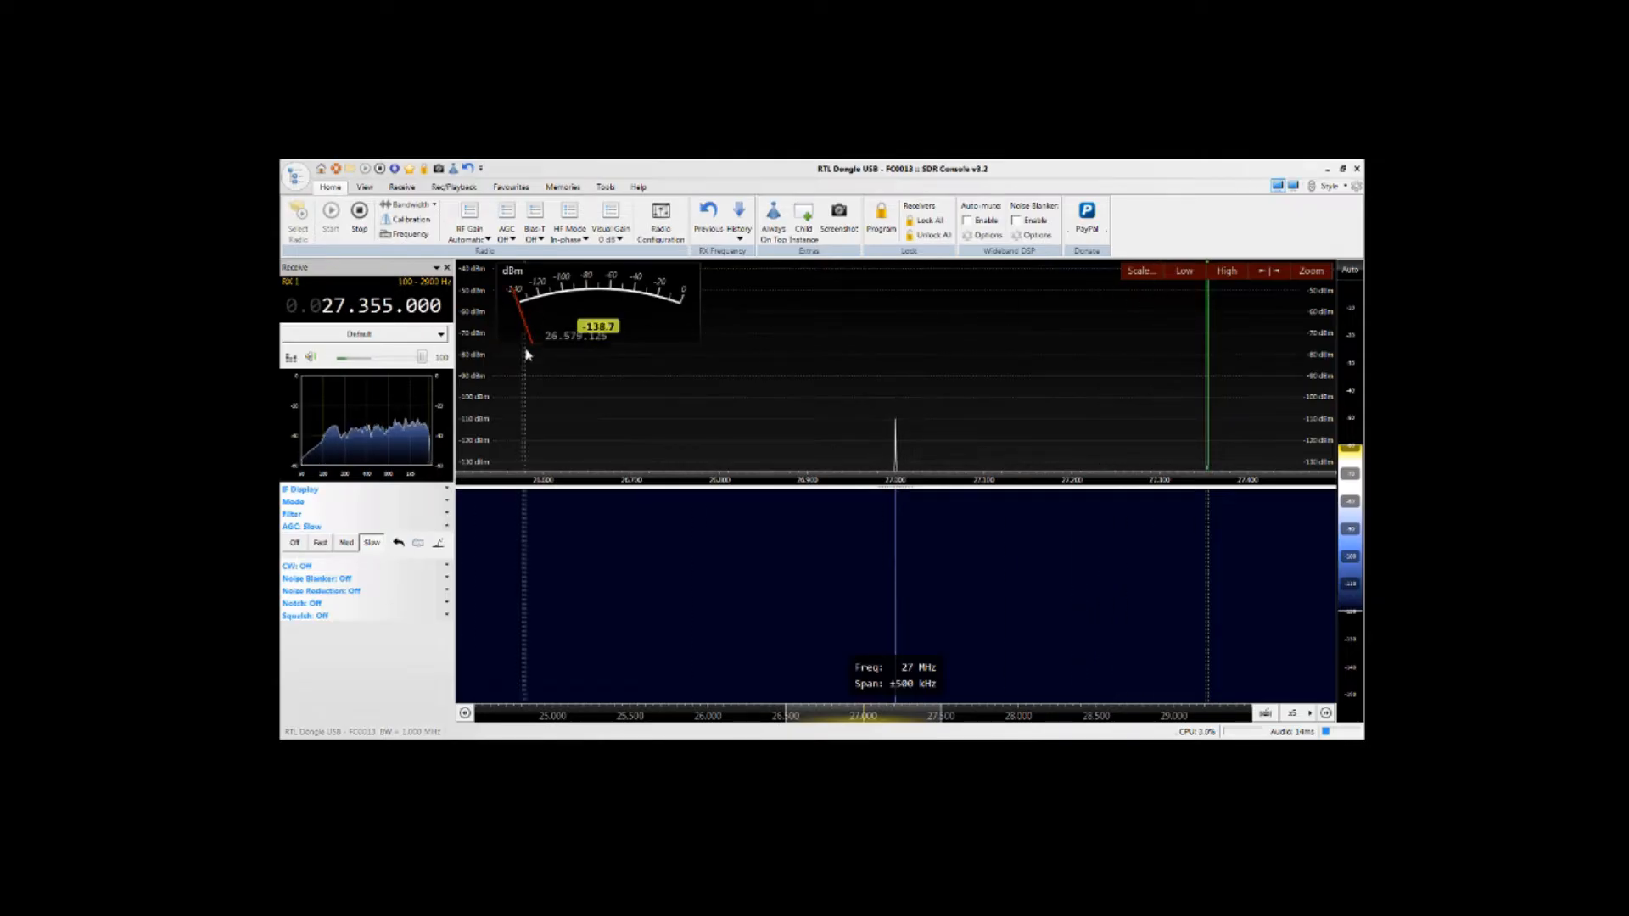
click(377, 357)
drag(375, 362, 367, 366)
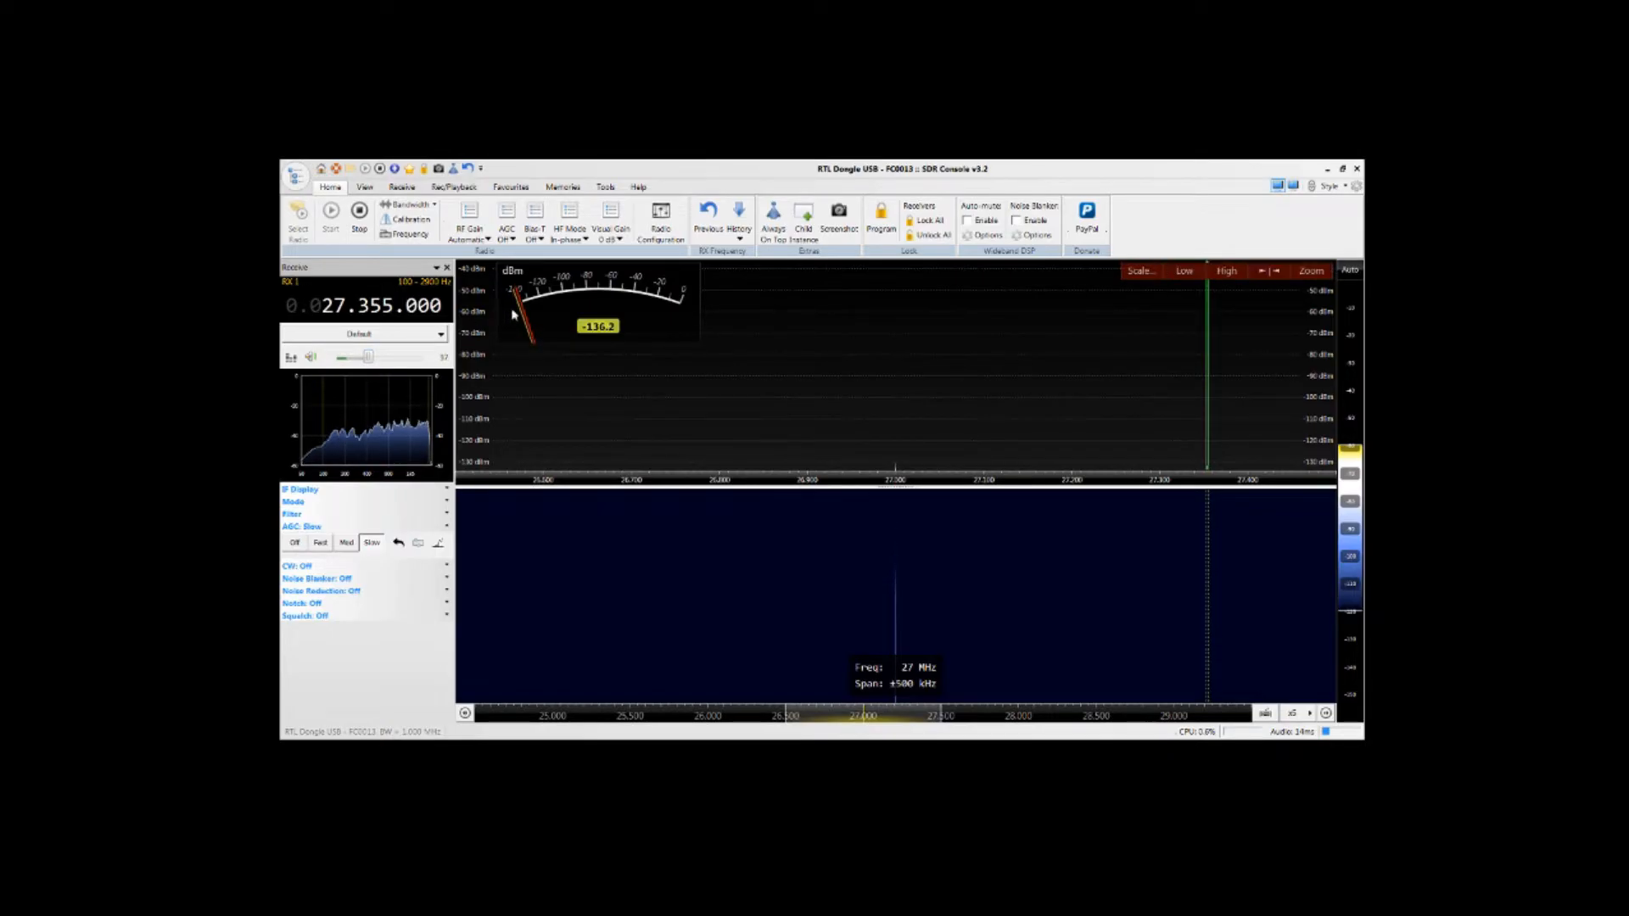
- Set the HF Mode direct sampling option to None
click(573, 234)
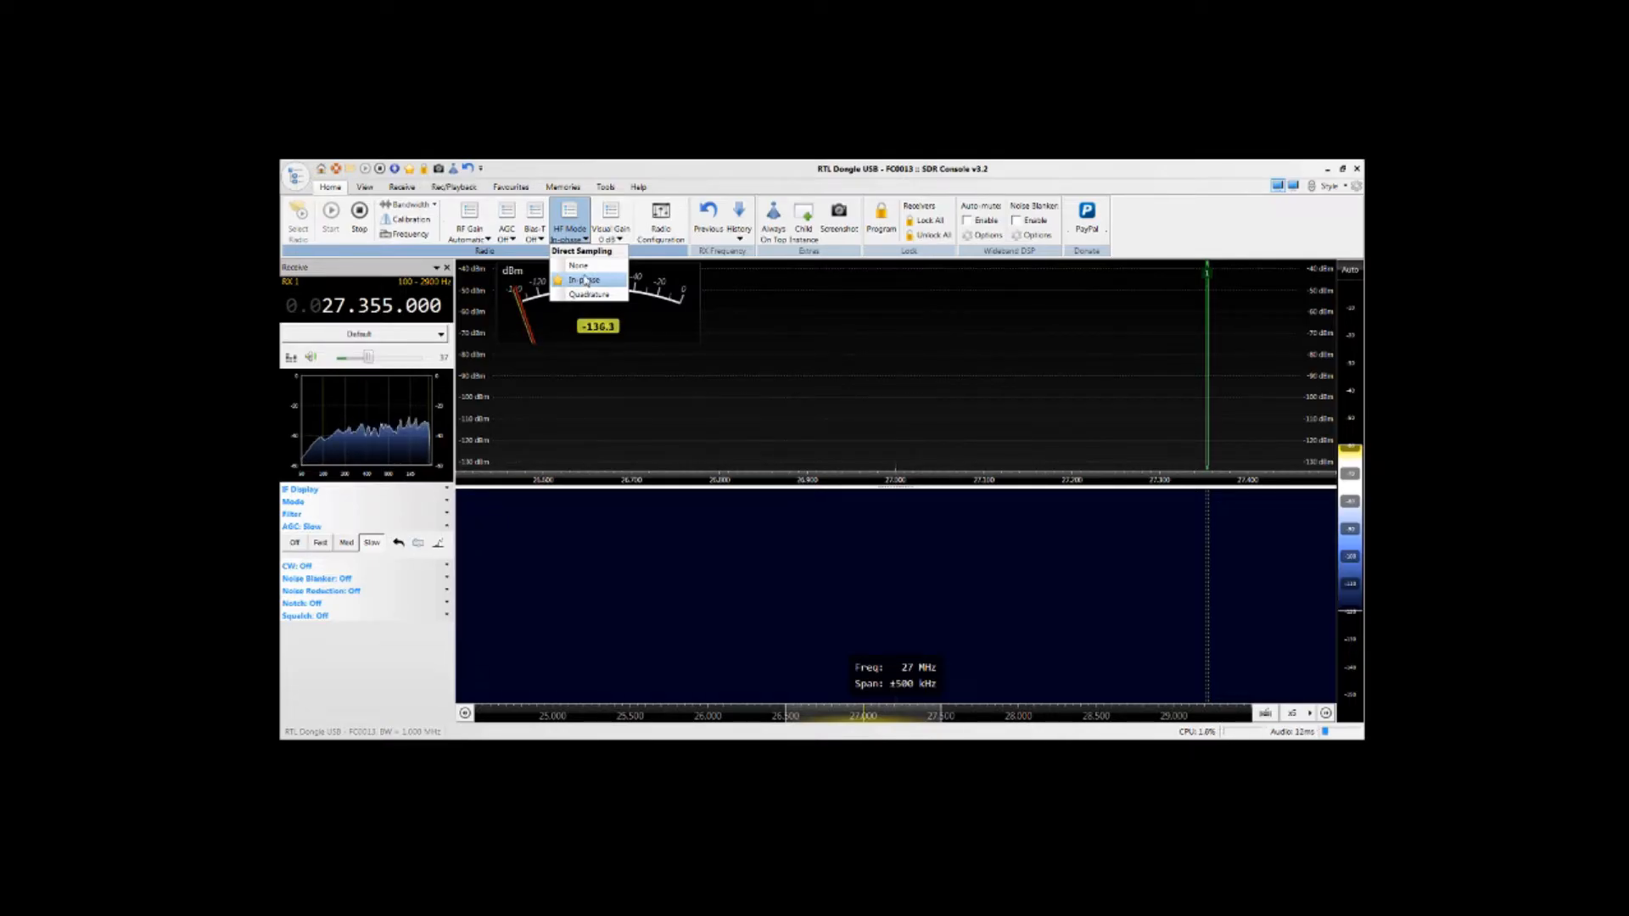
click(580, 266)
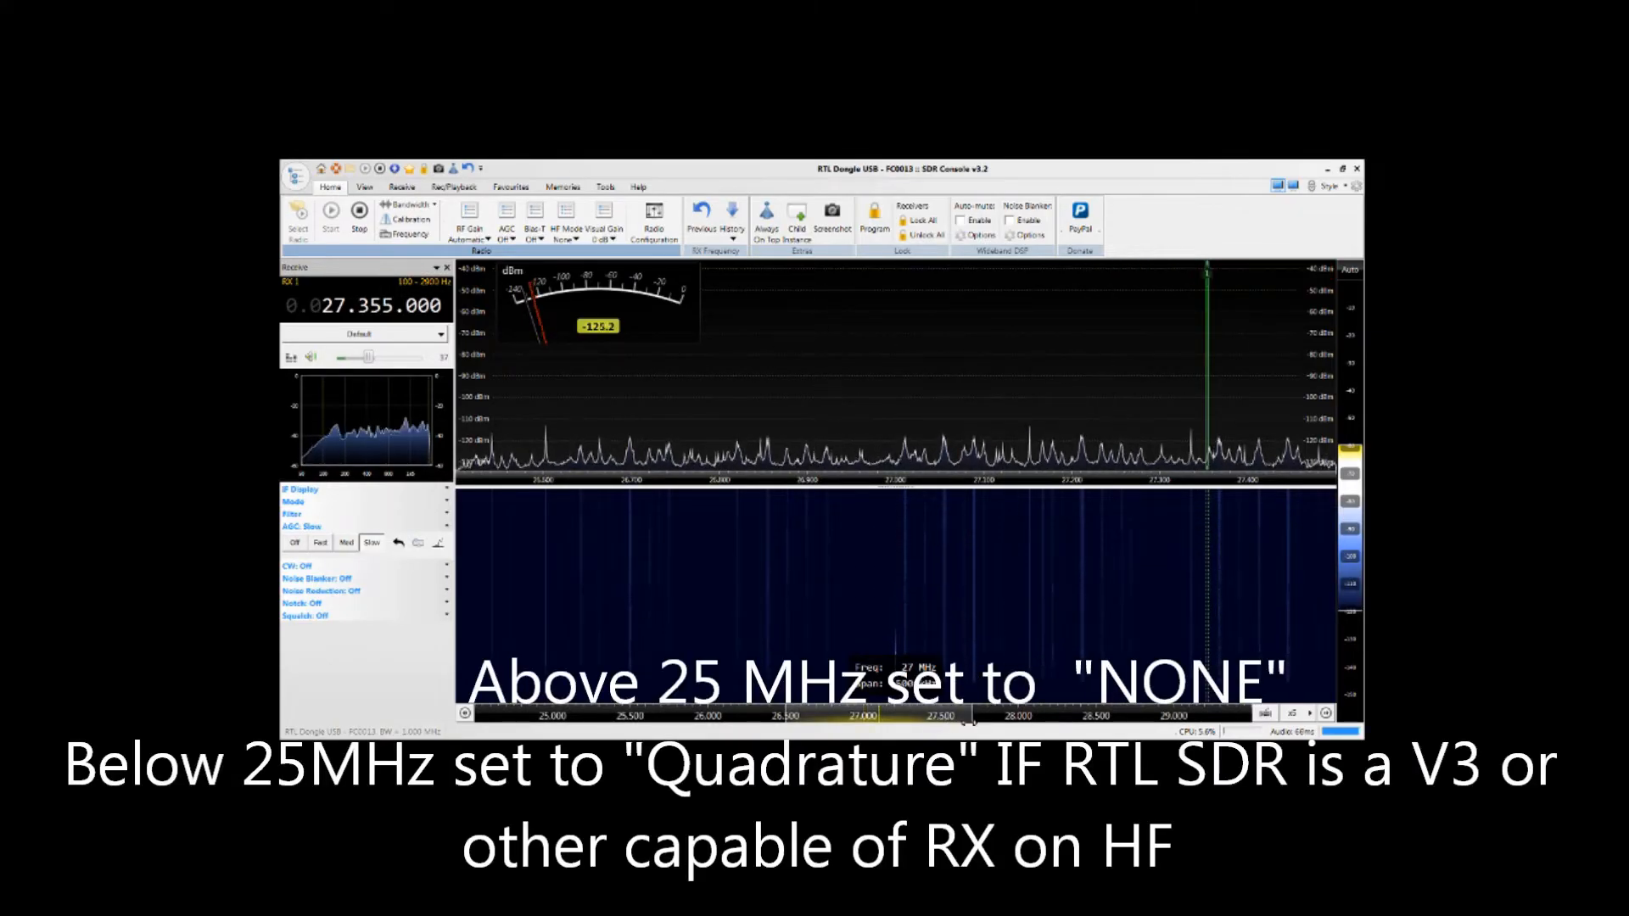
- Set the radio's visual gain to 5 dB
scroll(973, 721, down, 2)
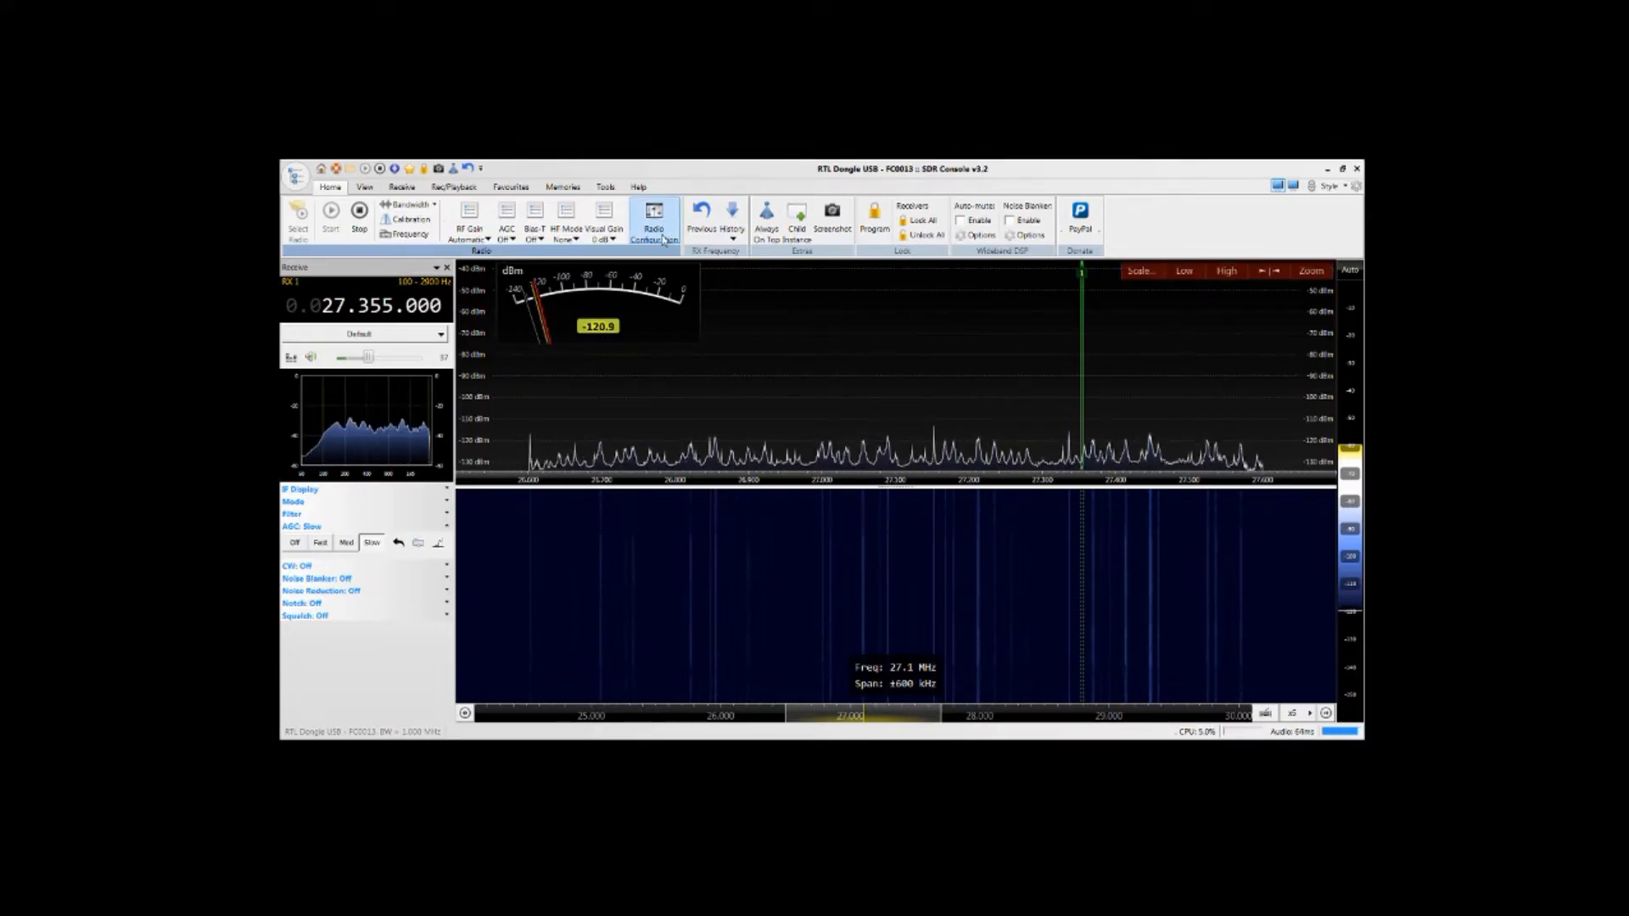
click(612, 240)
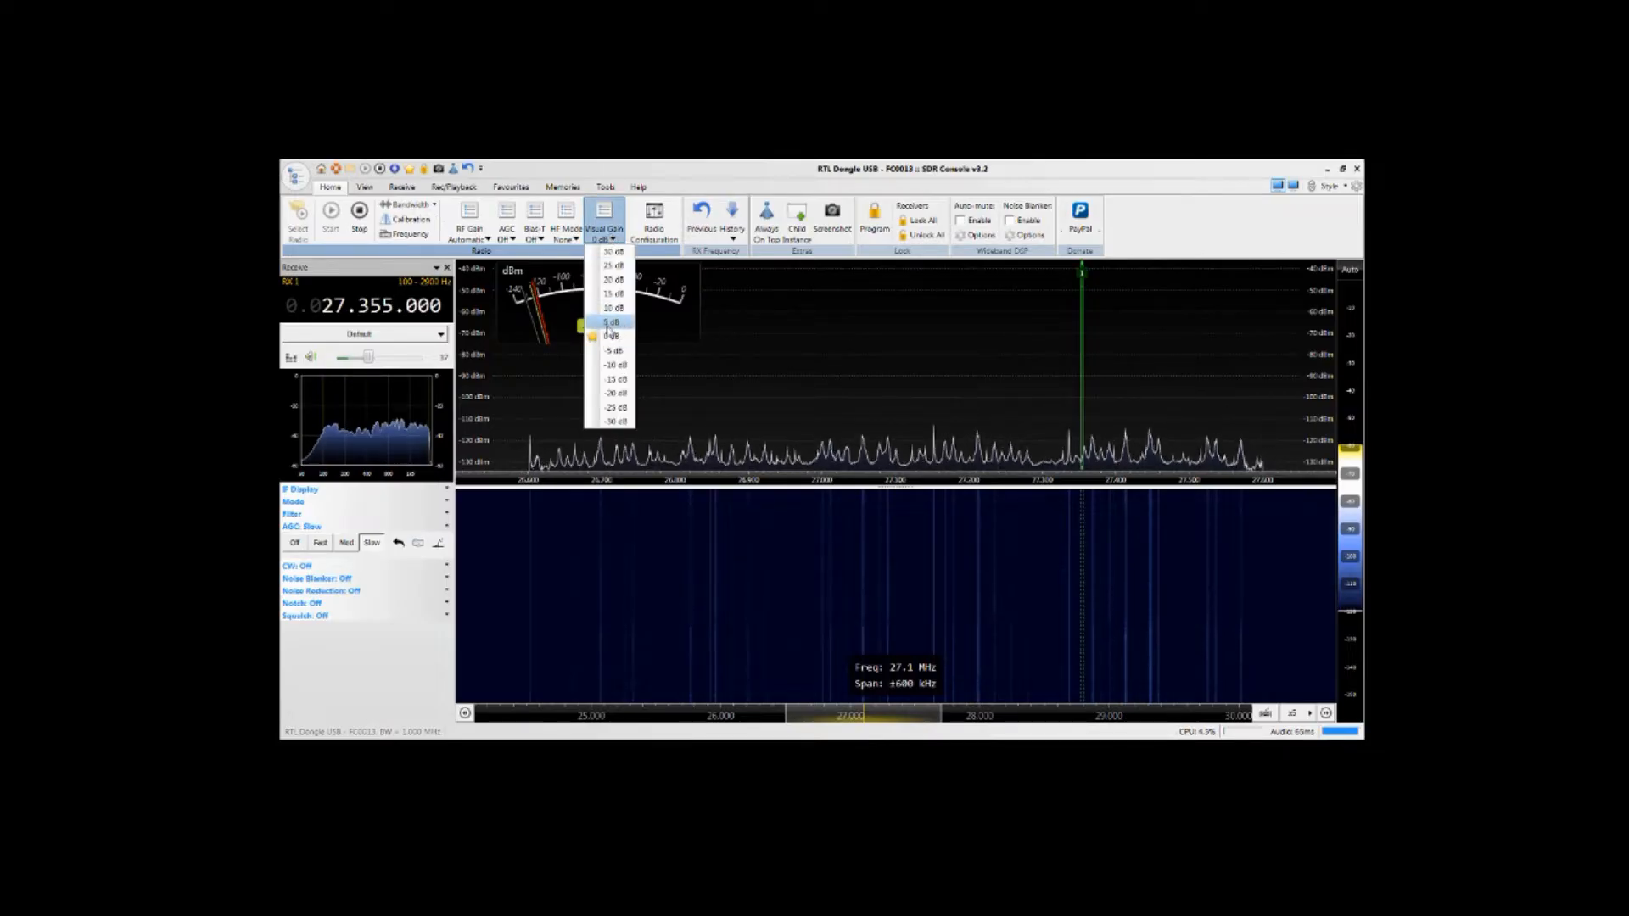
click(614, 346)
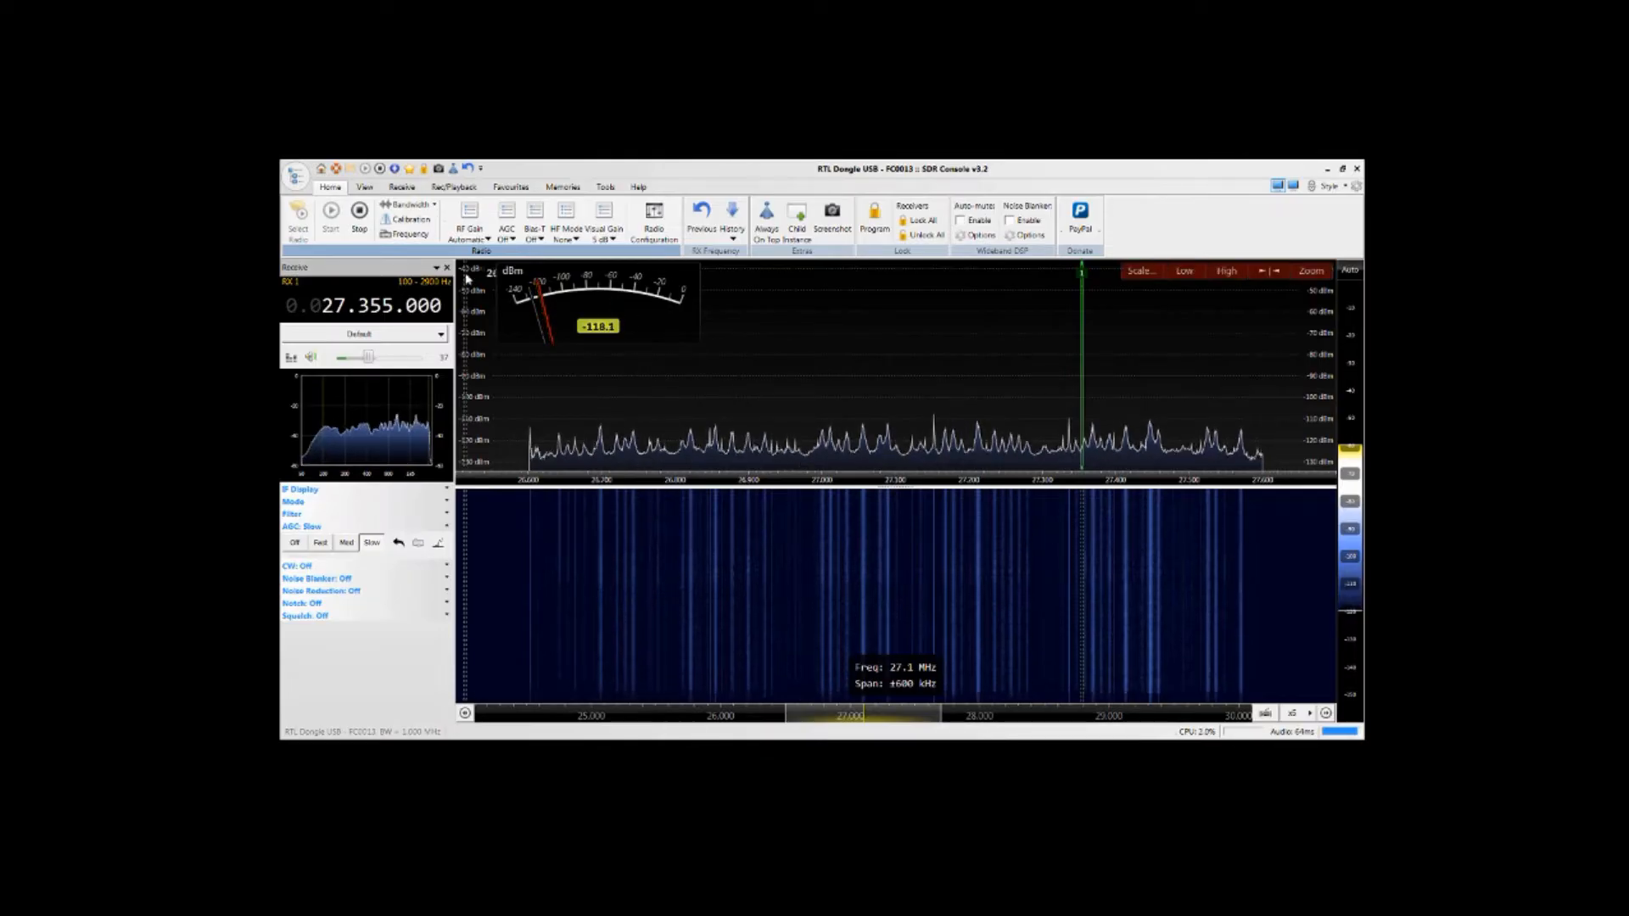
- Set the RF gain to 19.7 dB and the visual gain to 0 dB
click(486, 239)
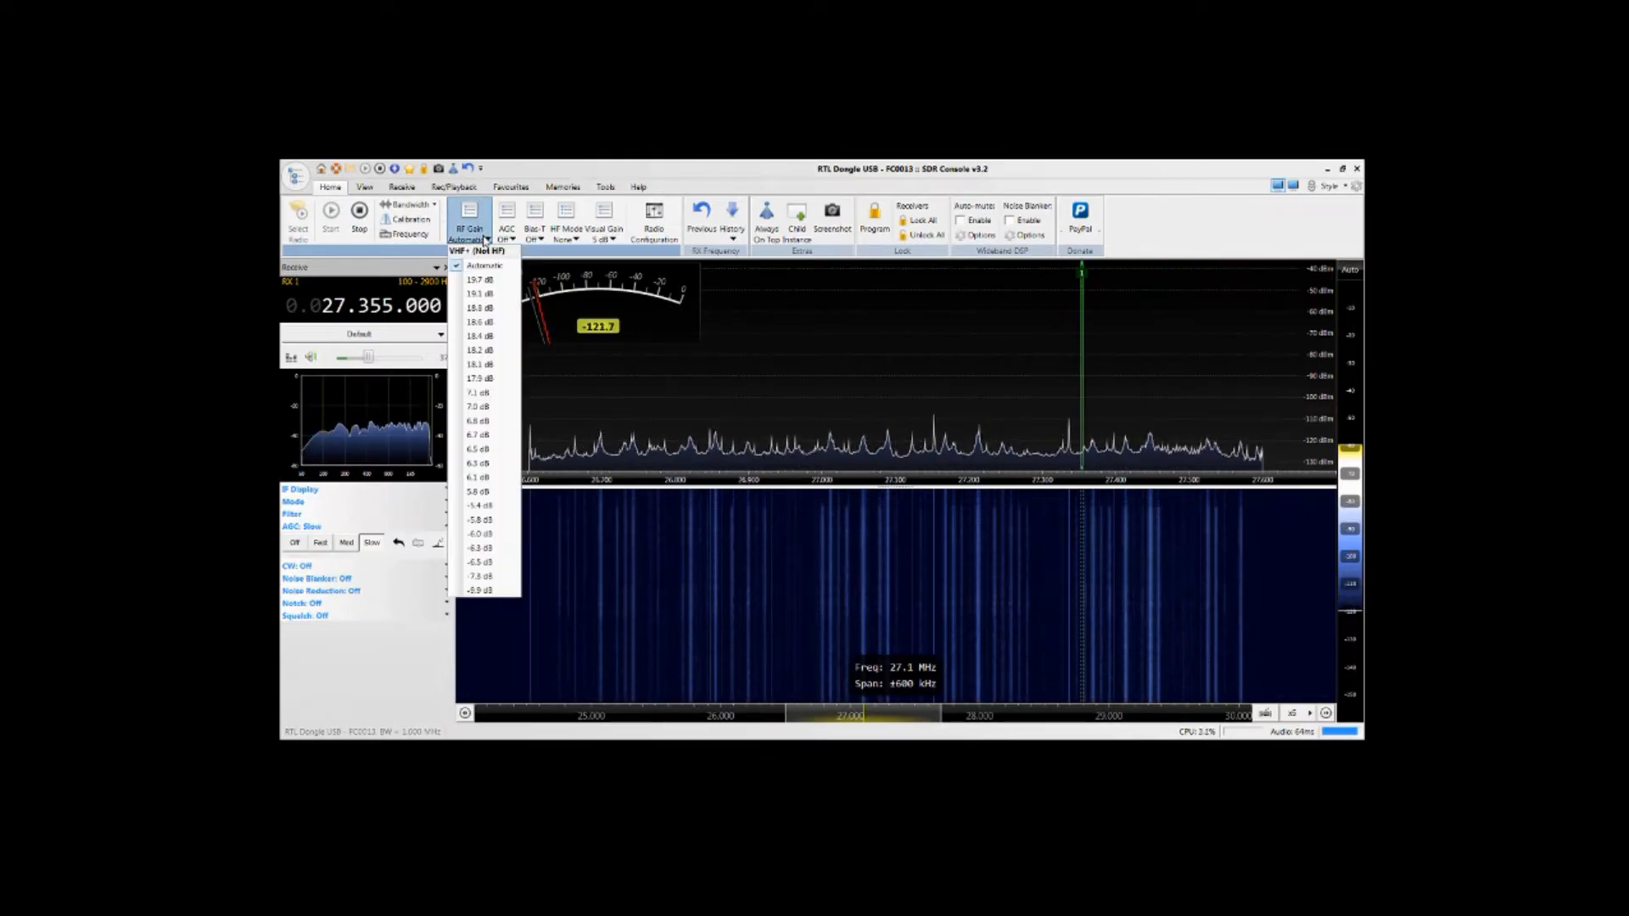
click(481, 282)
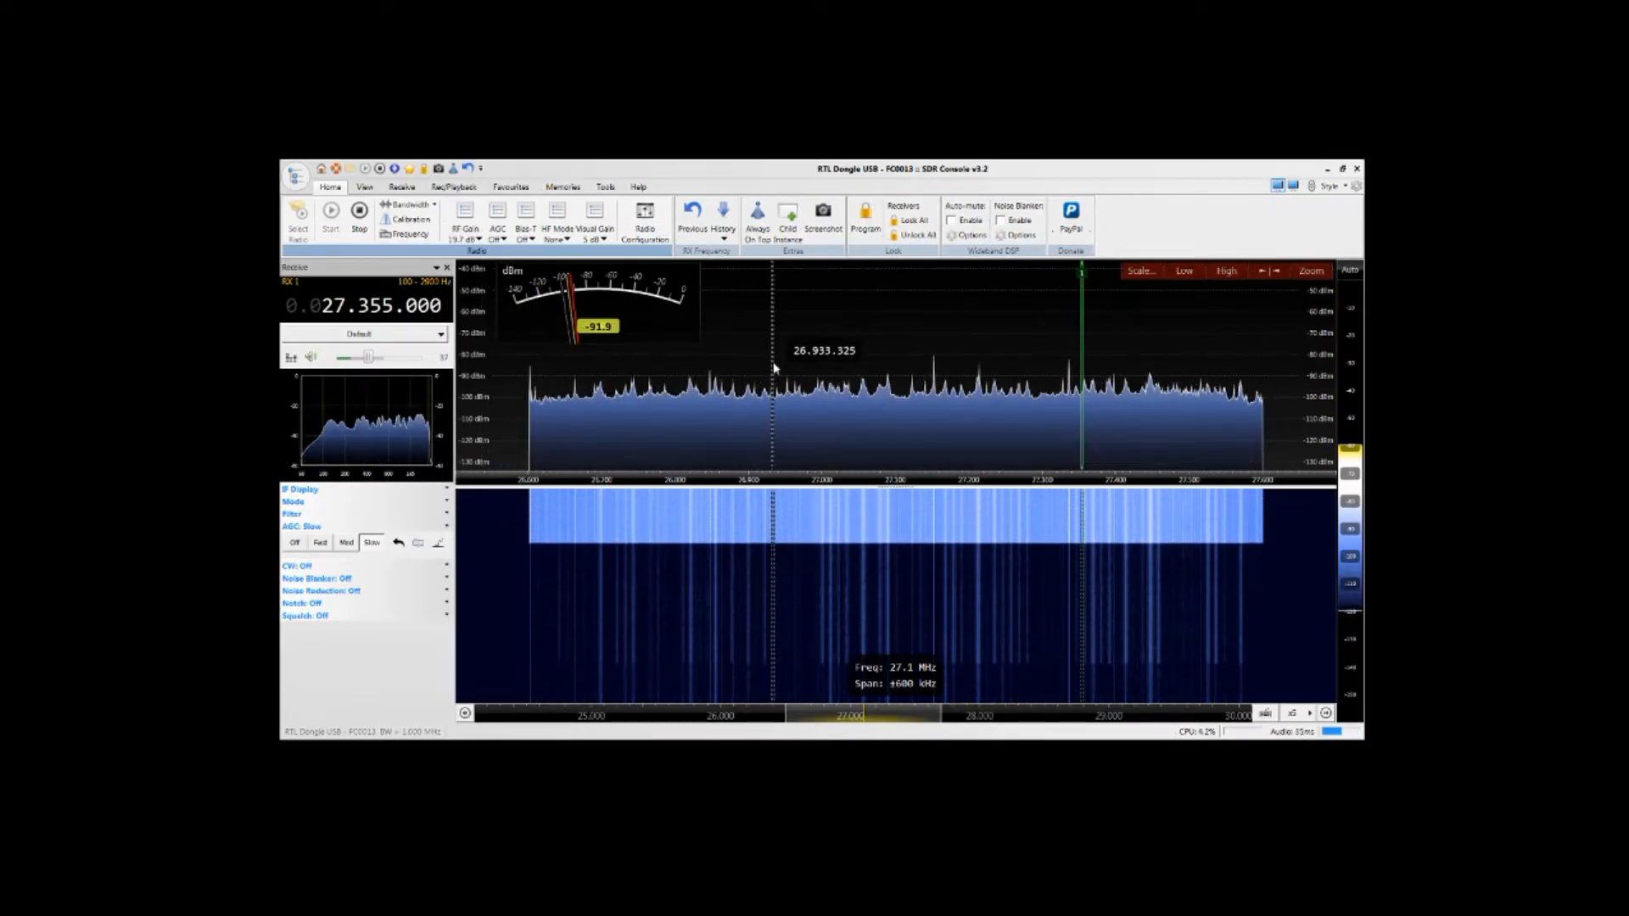
click(597, 231)
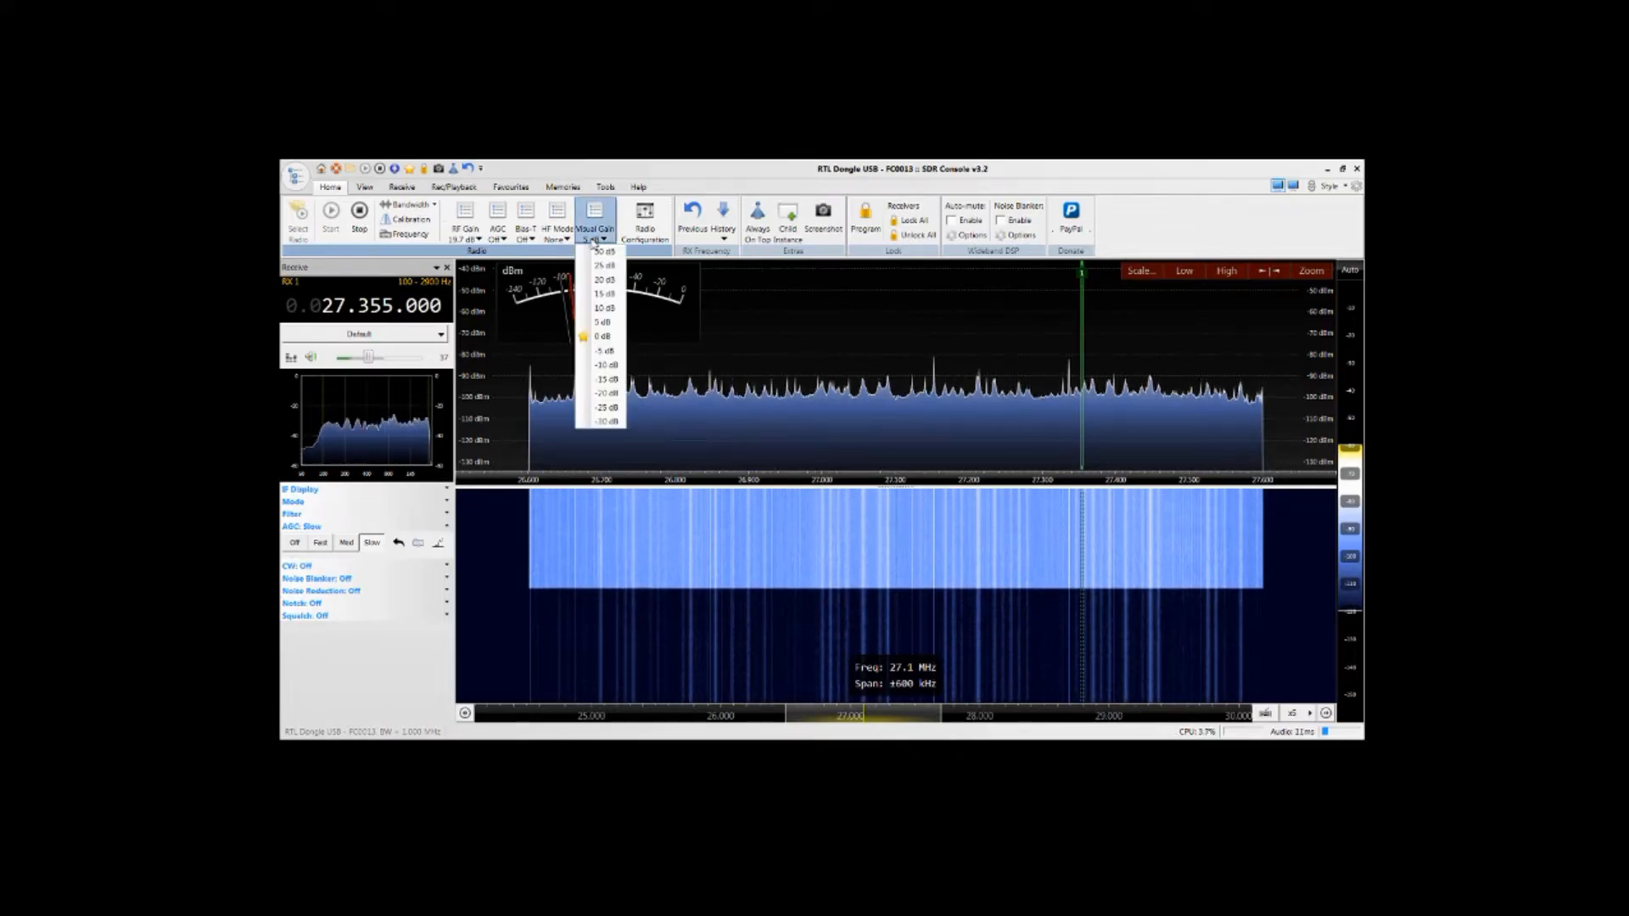
click(603, 337)
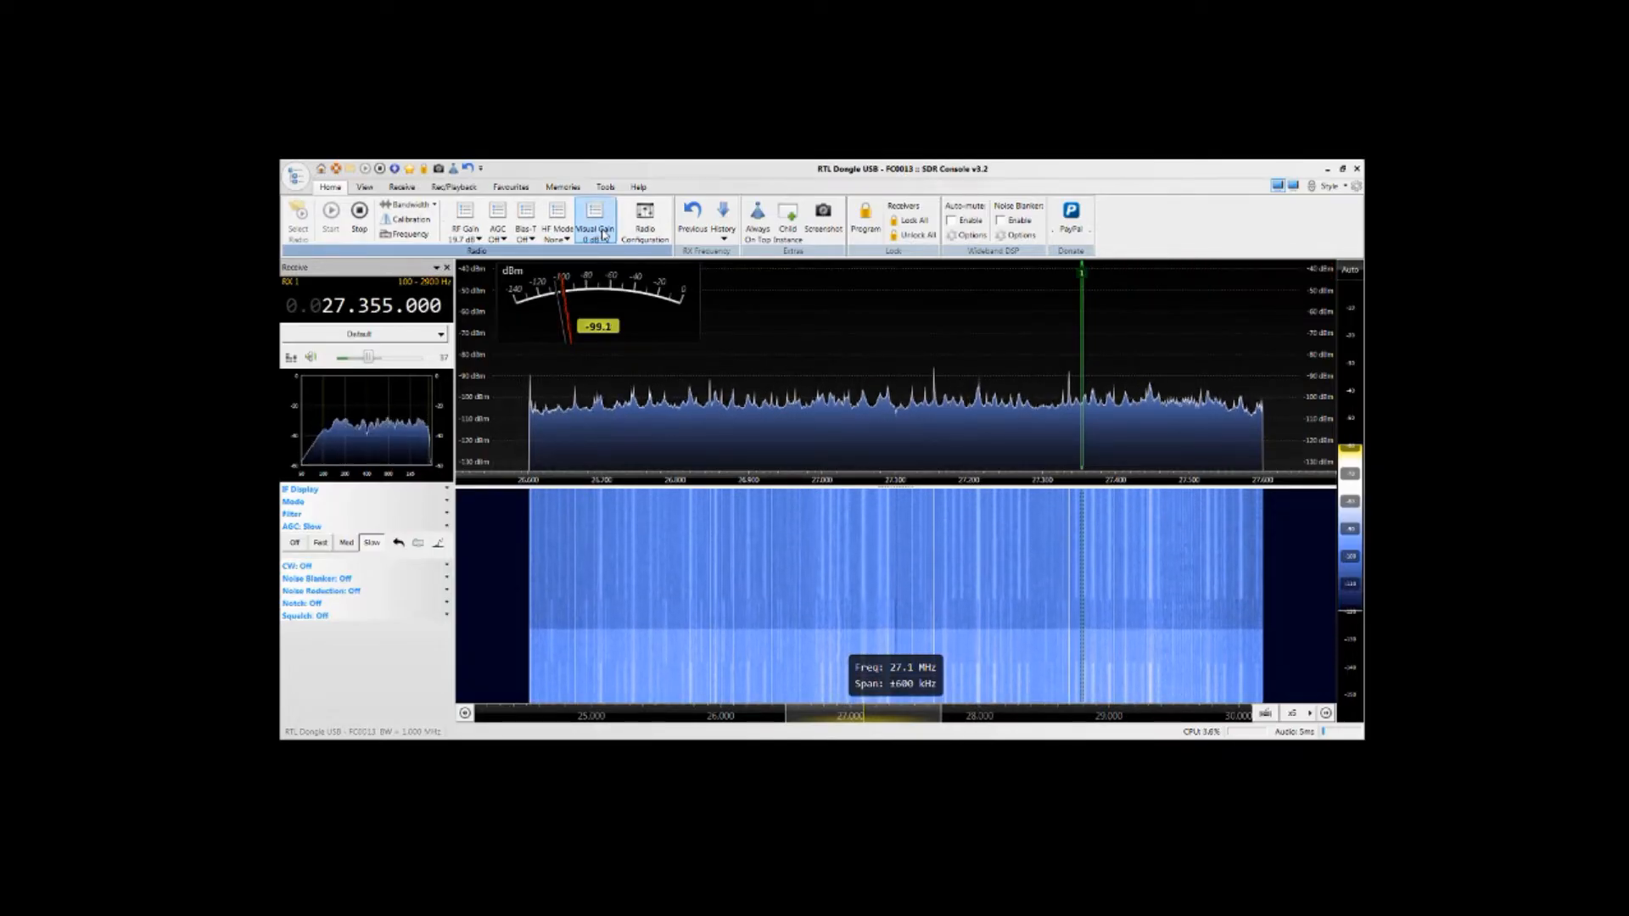
- Choose None for the HF Mode direct sampling and switch the radio's AGC on
click(559, 238)
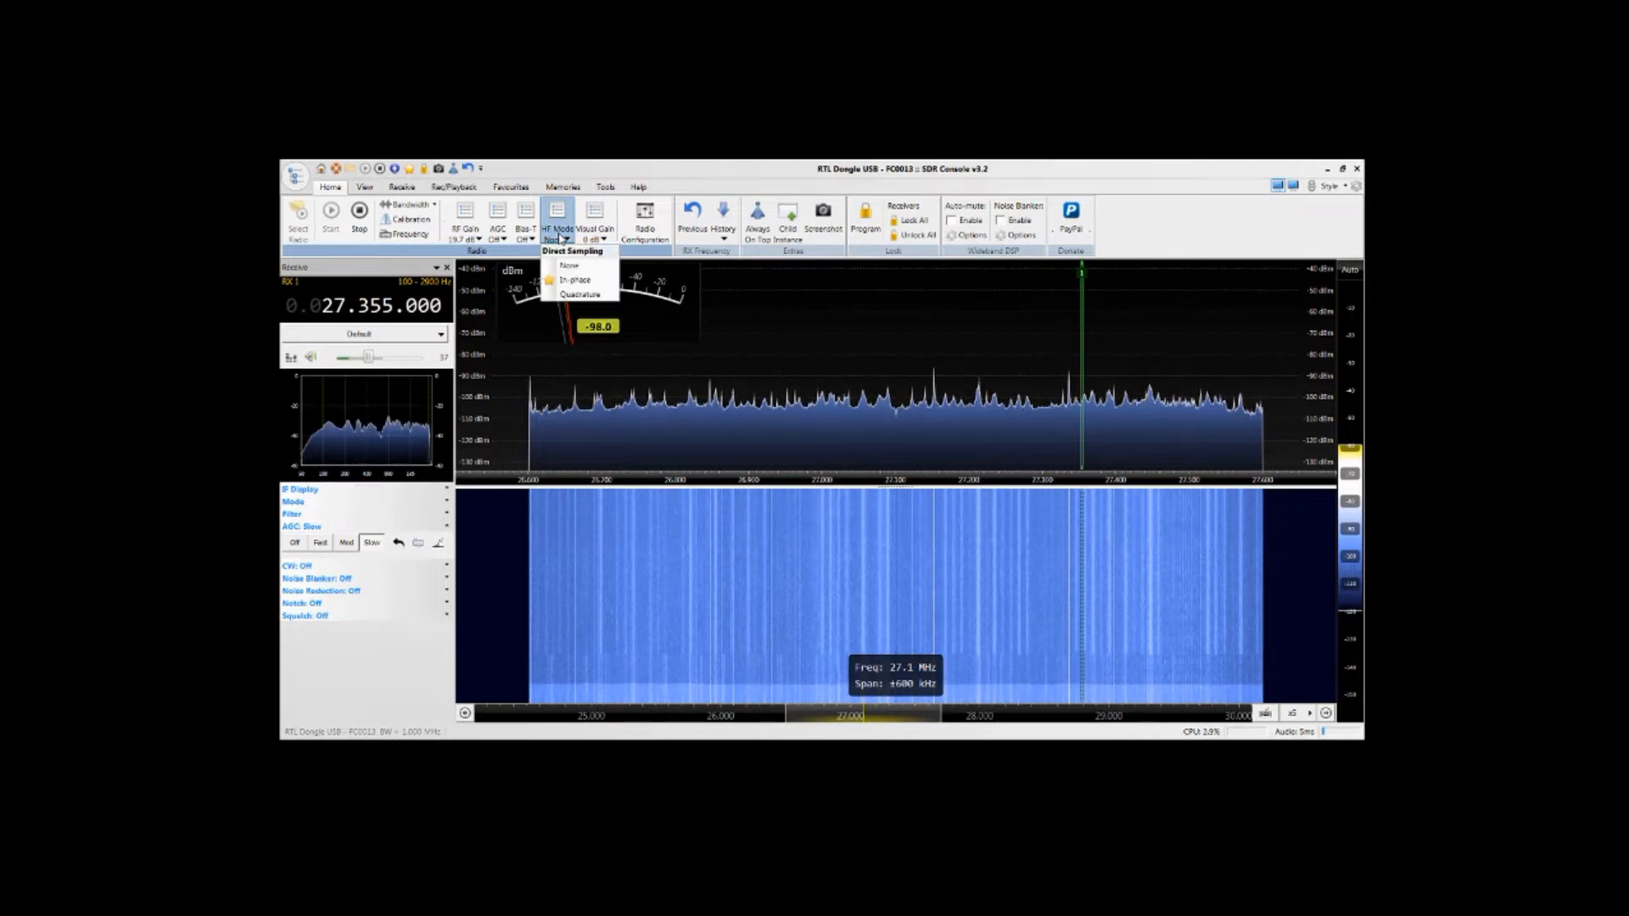
click(566, 266)
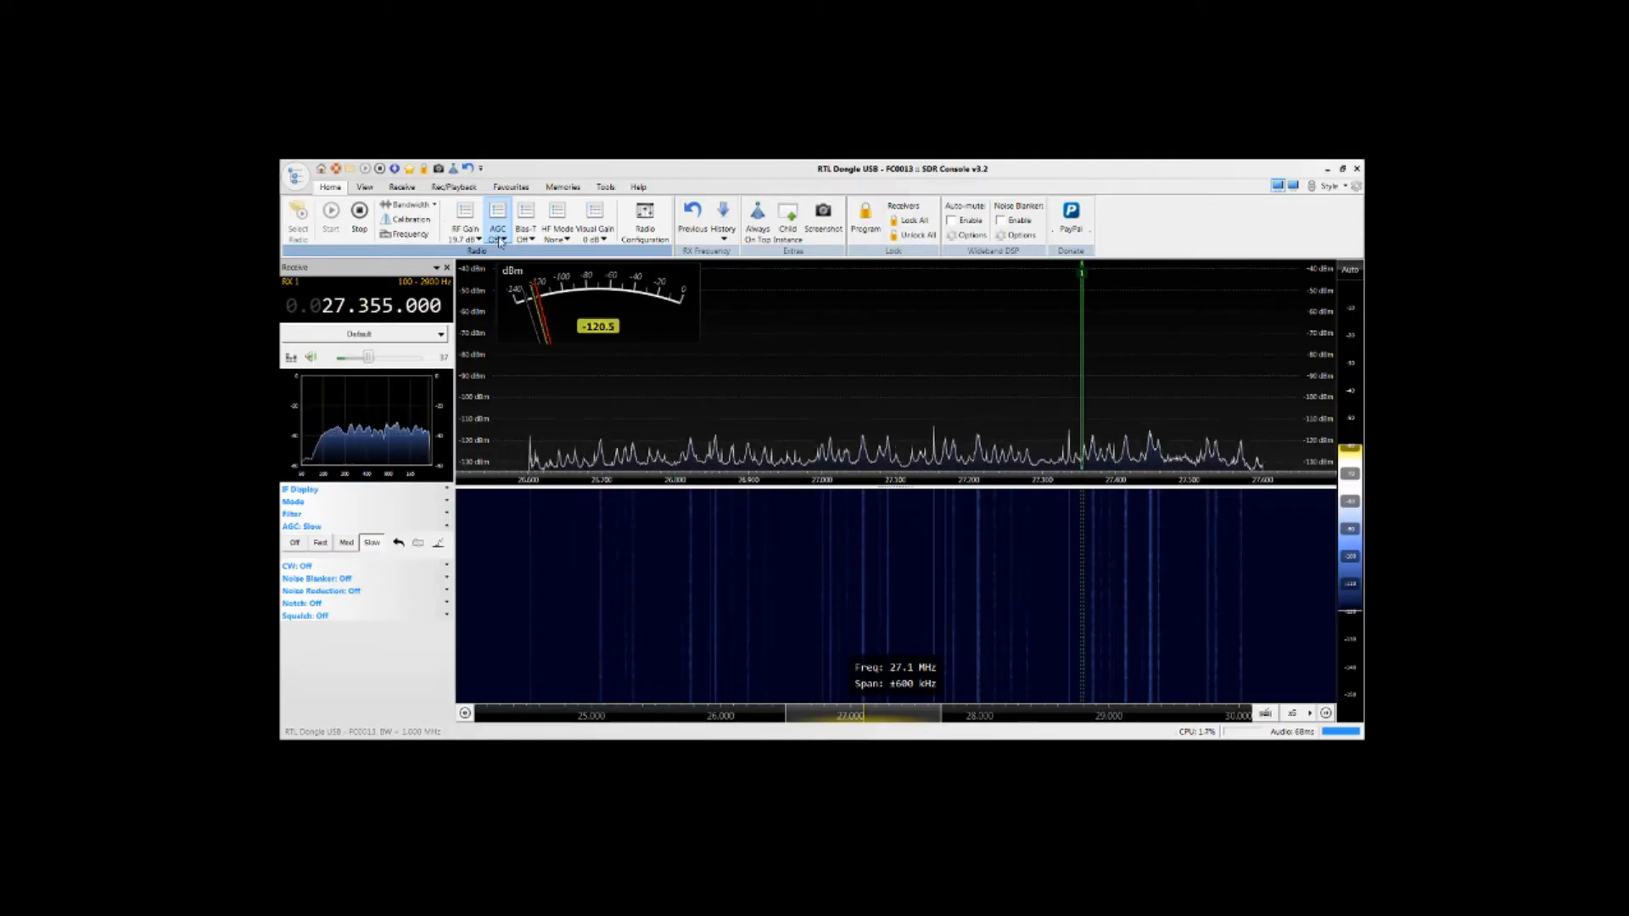
click(499, 242)
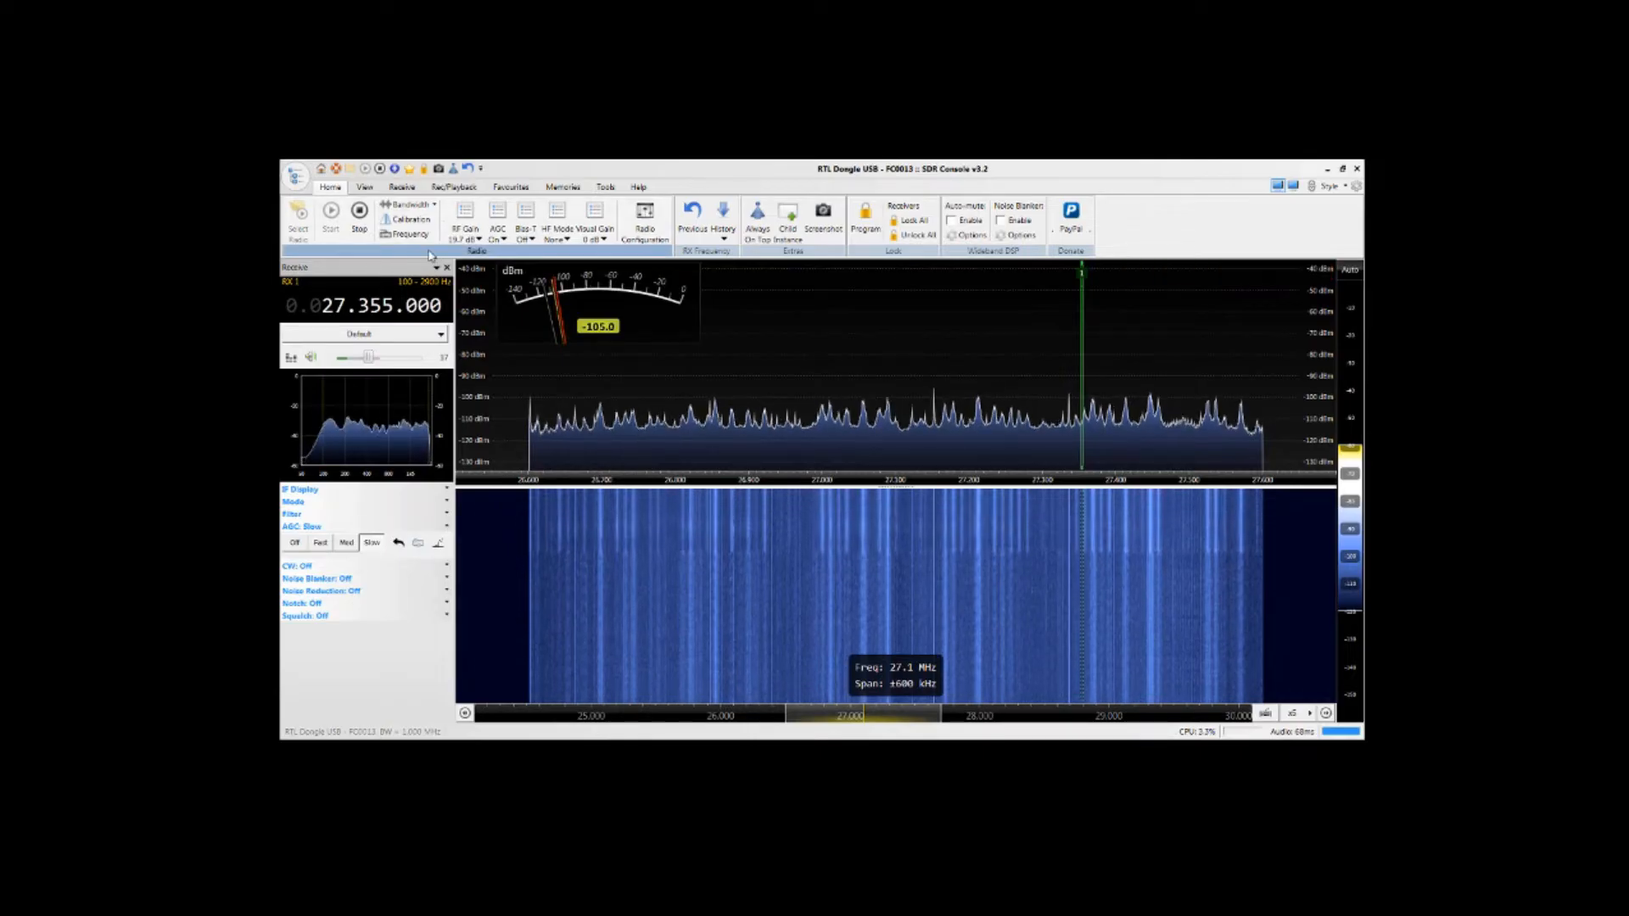
- Raise the radio's PPM calibration correction repeatedly in +10 PPM increments, then close the calibration dialog
click(409, 221)
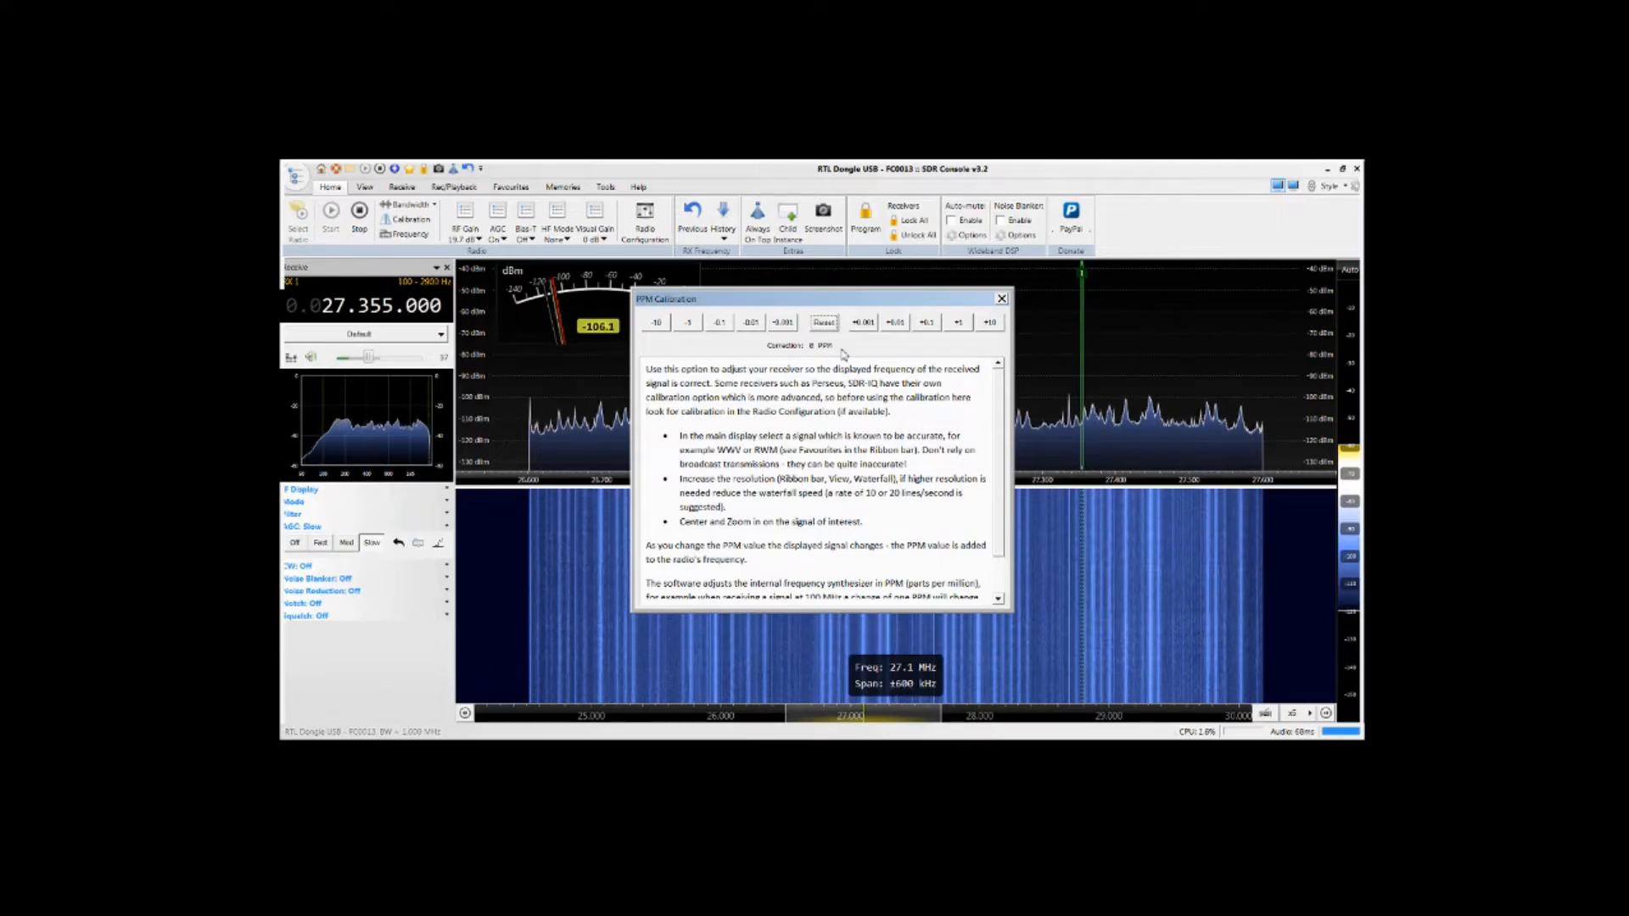
click(990, 323)
click(990, 323)
click(989, 324)
click(990, 323)
click(990, 324)
click(990, 323)
click(990, 324)
click(990, 324)
click(990, 323)
click(990, 323)
click(990, 323)
click(990, 323)
click(990, 323)
click(990, 324)
click(990, 323)
click(990, 323)
click(990, 324)
click(990, 323)
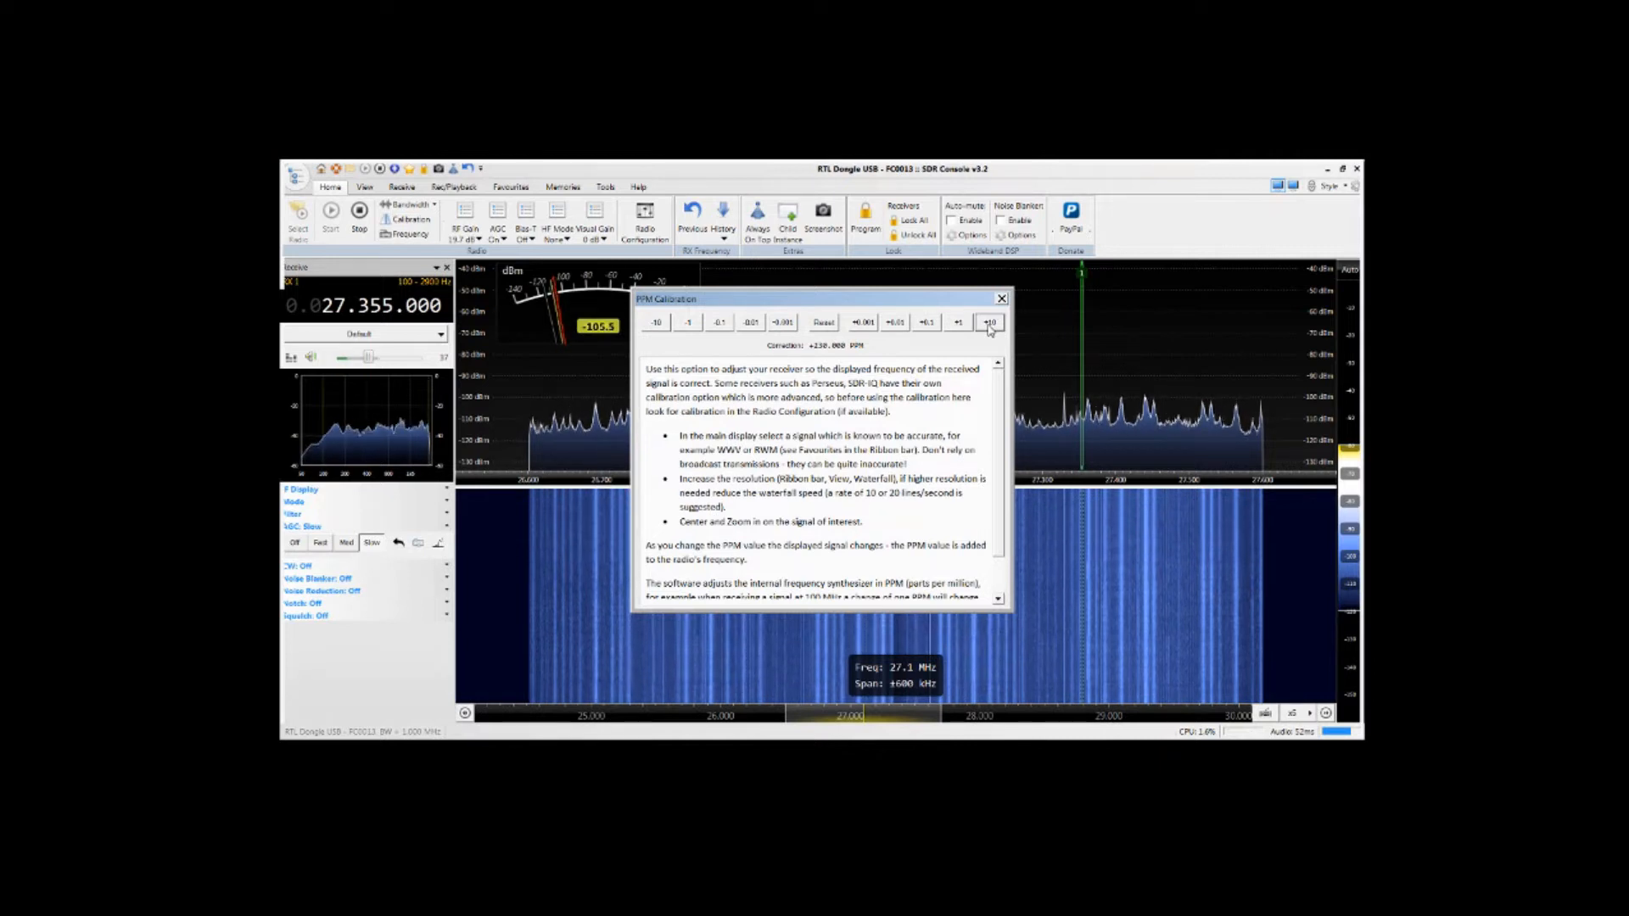
click(989, 322)
click(989, 322)
click(989, 323)
click(990, 322)
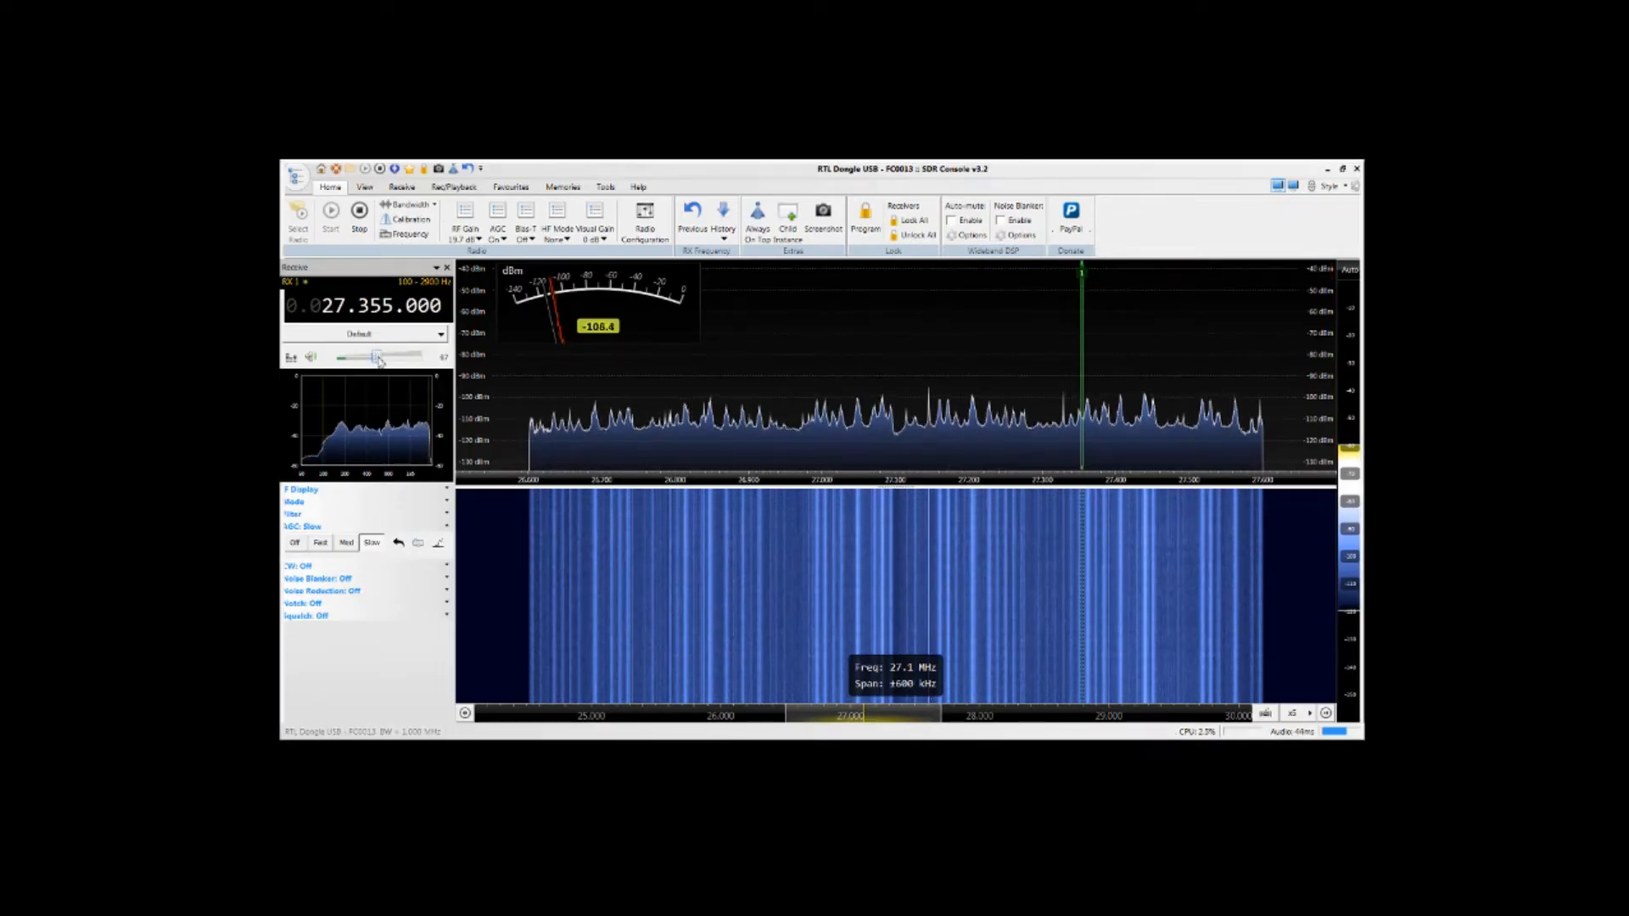
- Enable the AM / SSB squelch at a level of 47% and readjust the receiver's audio volume
drag(368, 365, 358, 368)
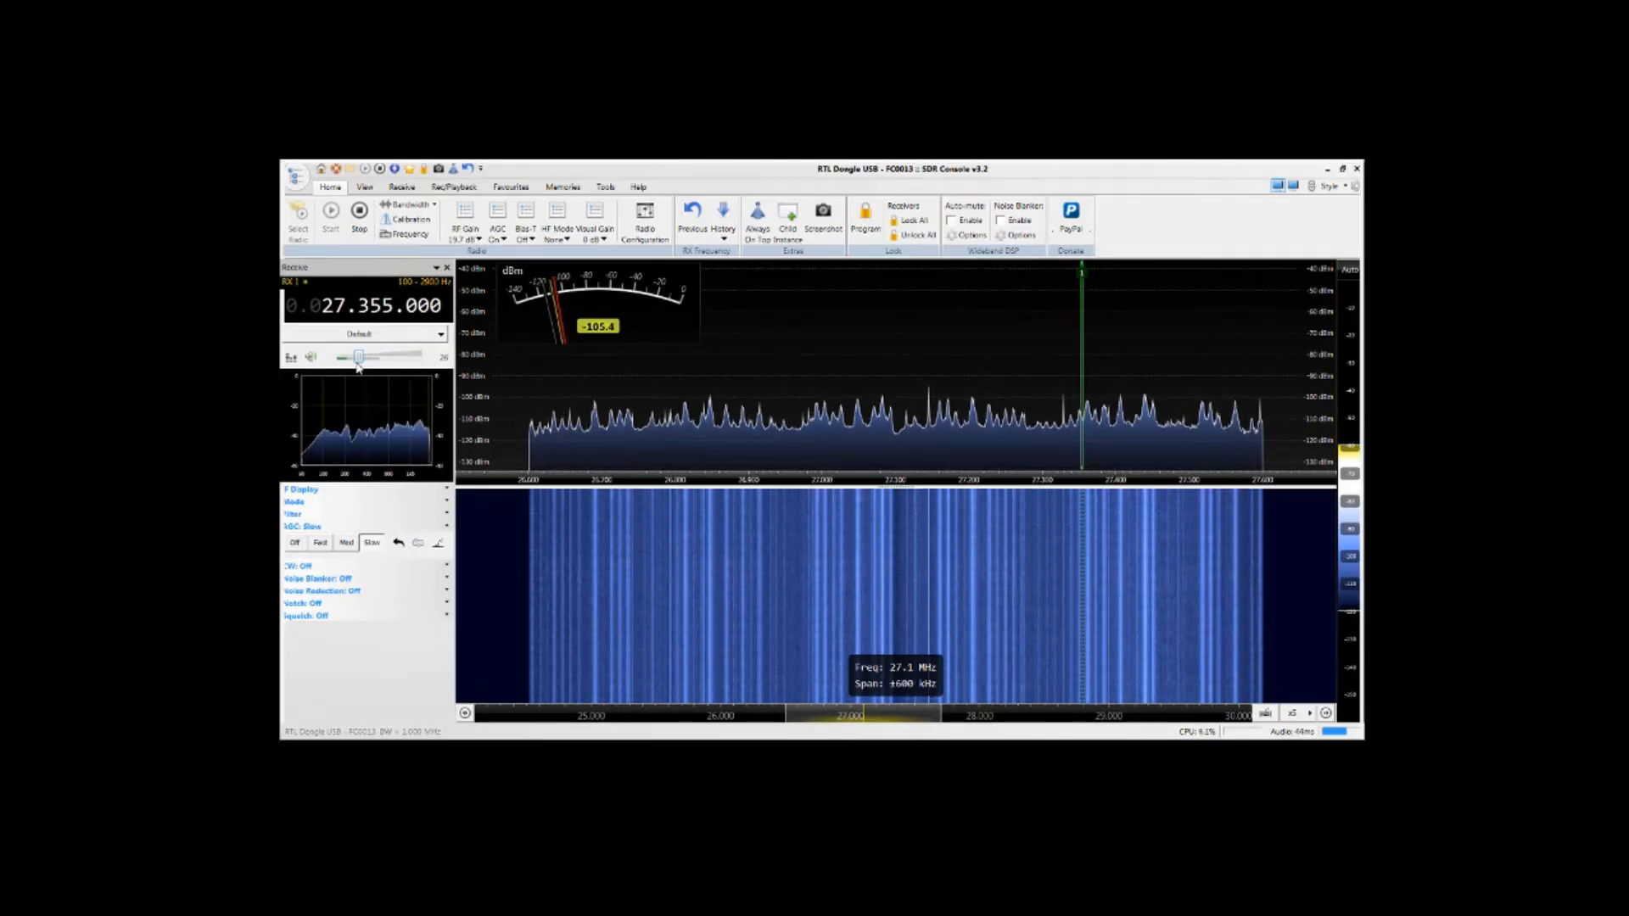
click(304, 617)
click(286, 689)
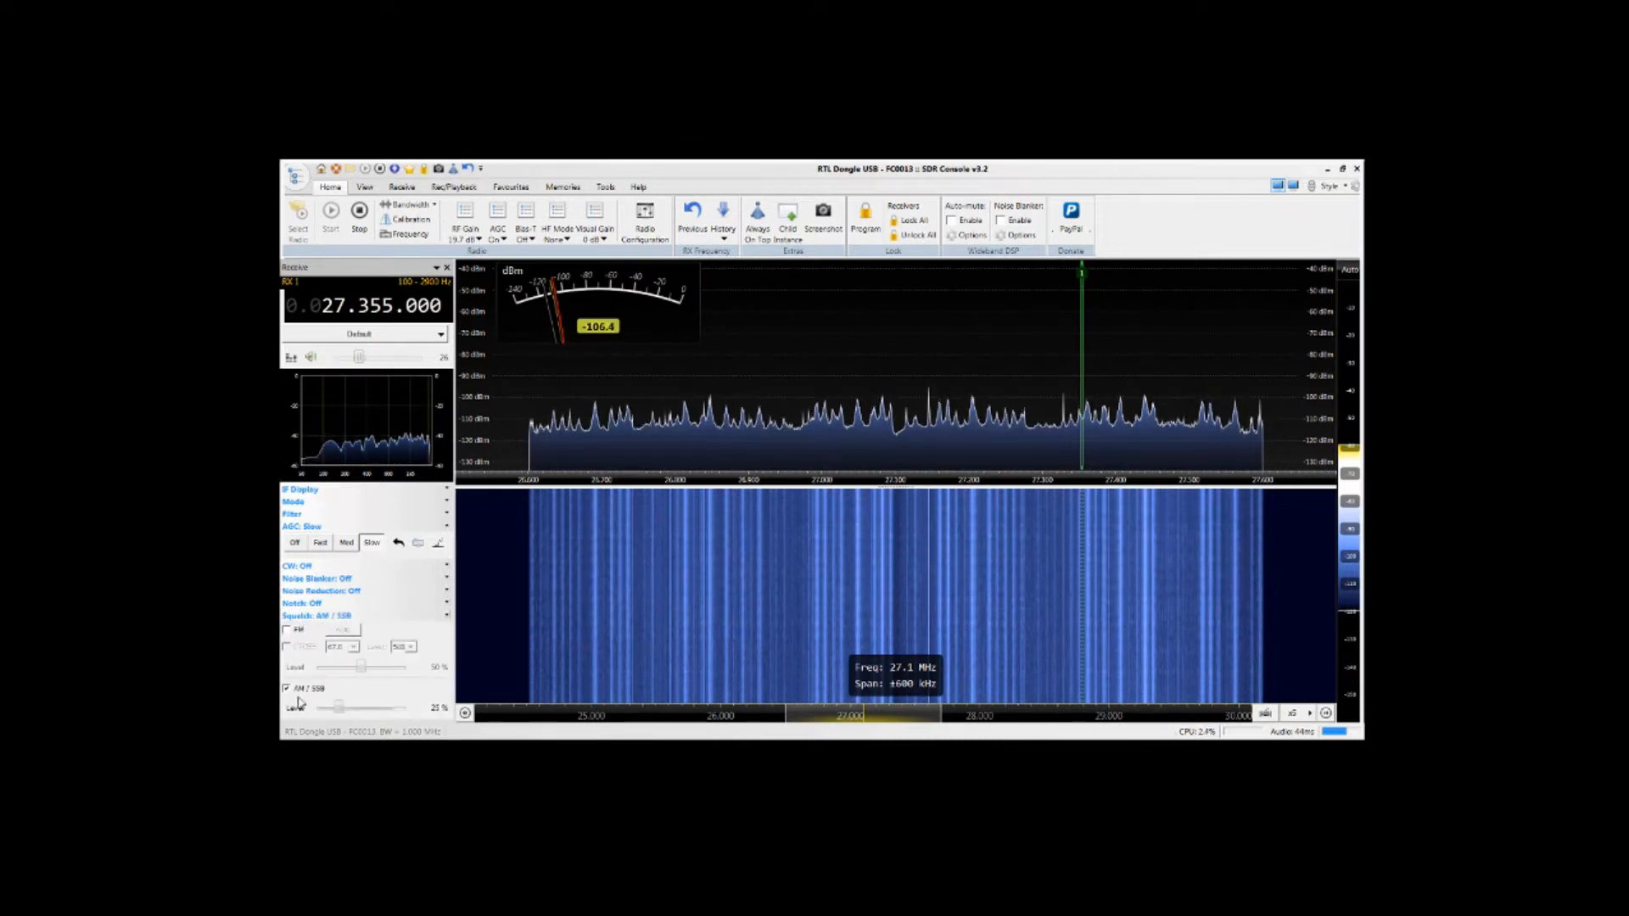
drag(340, 710, 371, 712)
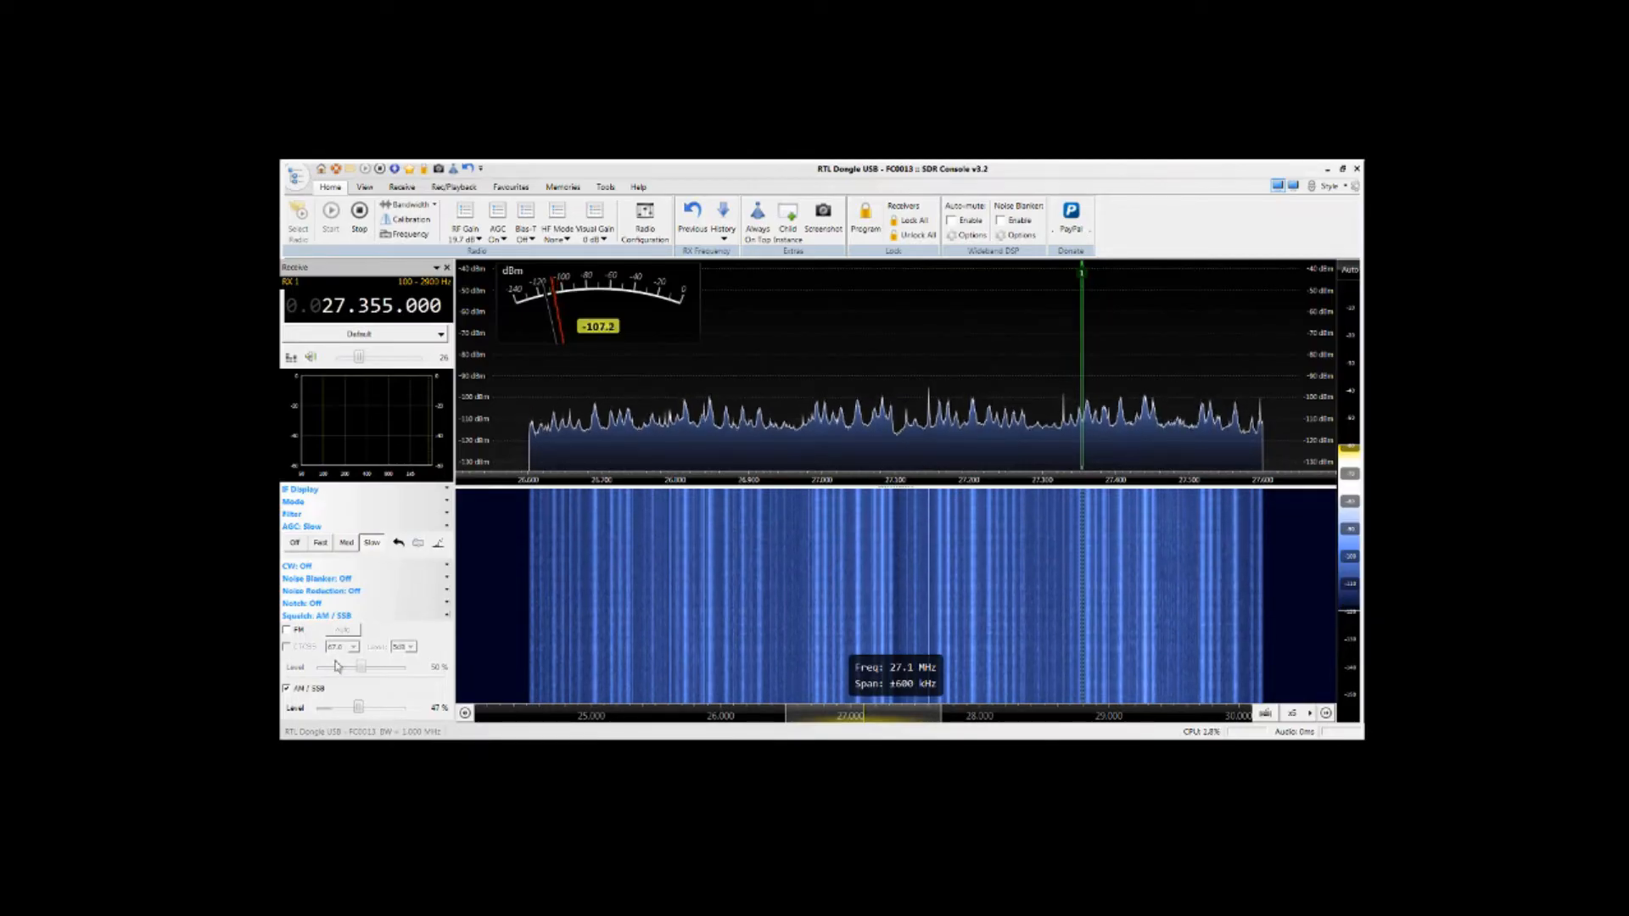
drag(358, 359, 368, 363)
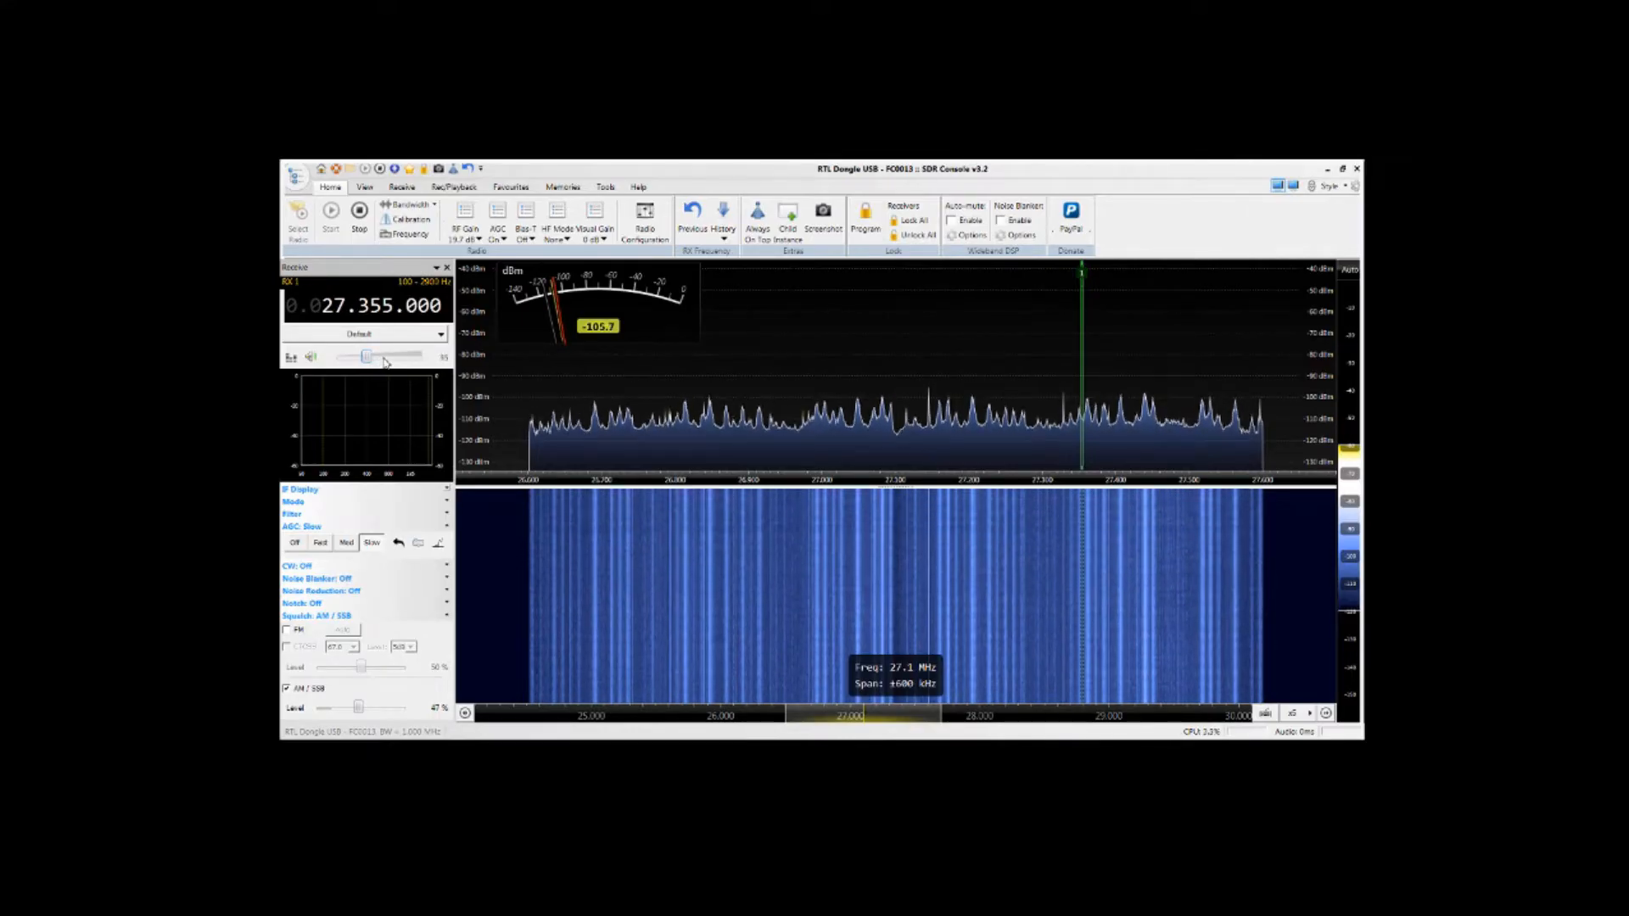
- Set the receiver's AGC to Fast and expand the IF Display section
click(321, 543)
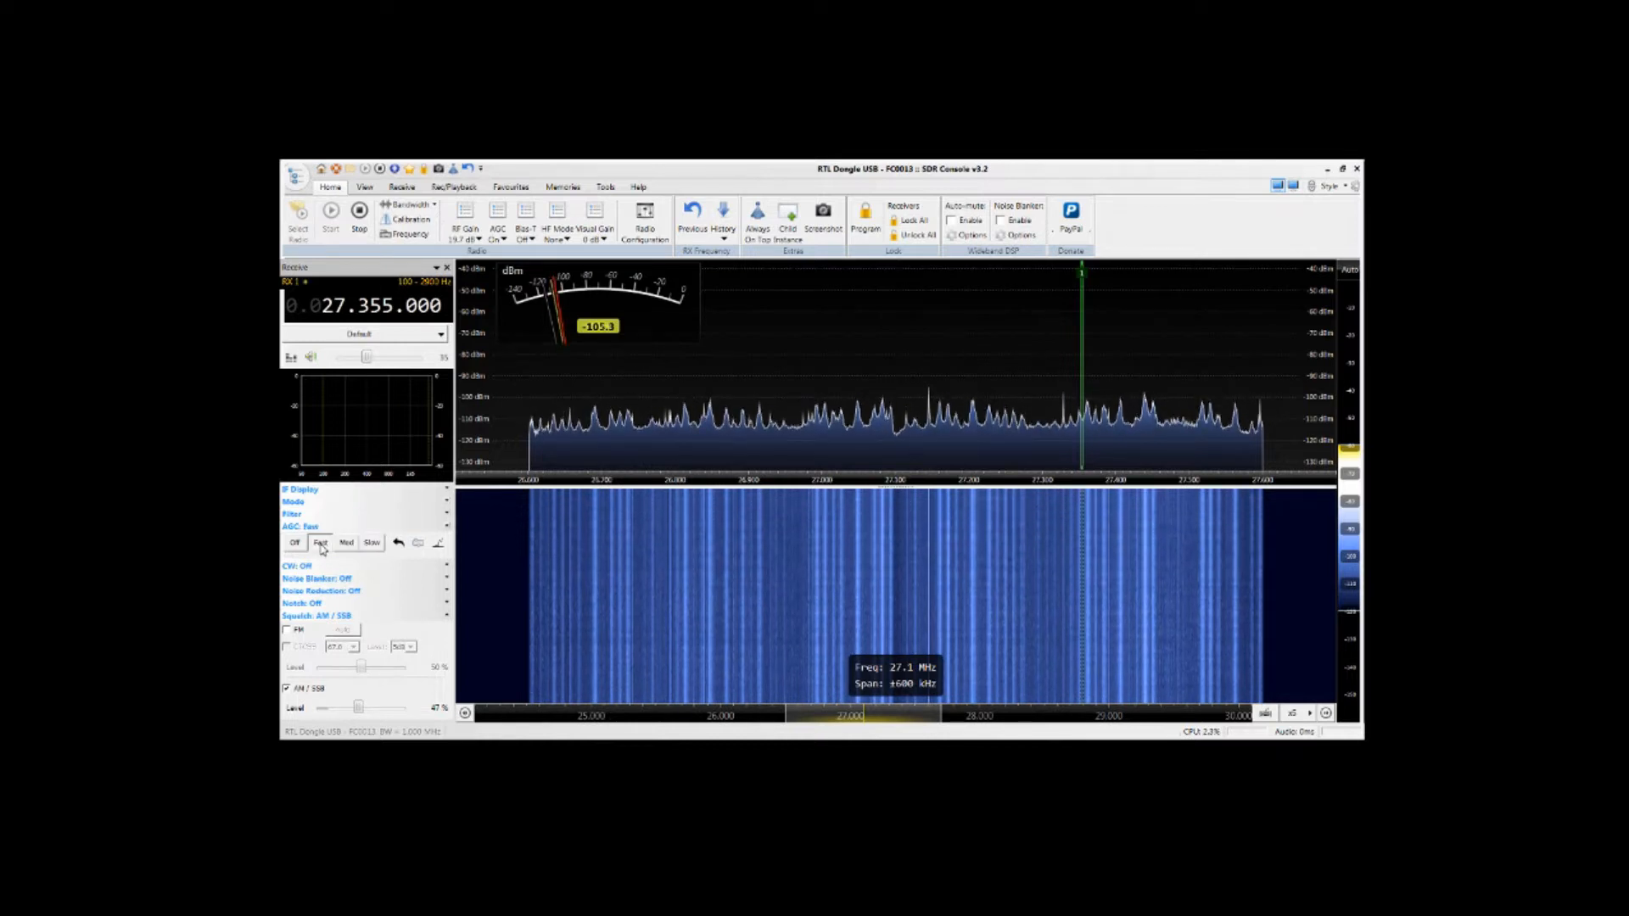
click(321, 491)
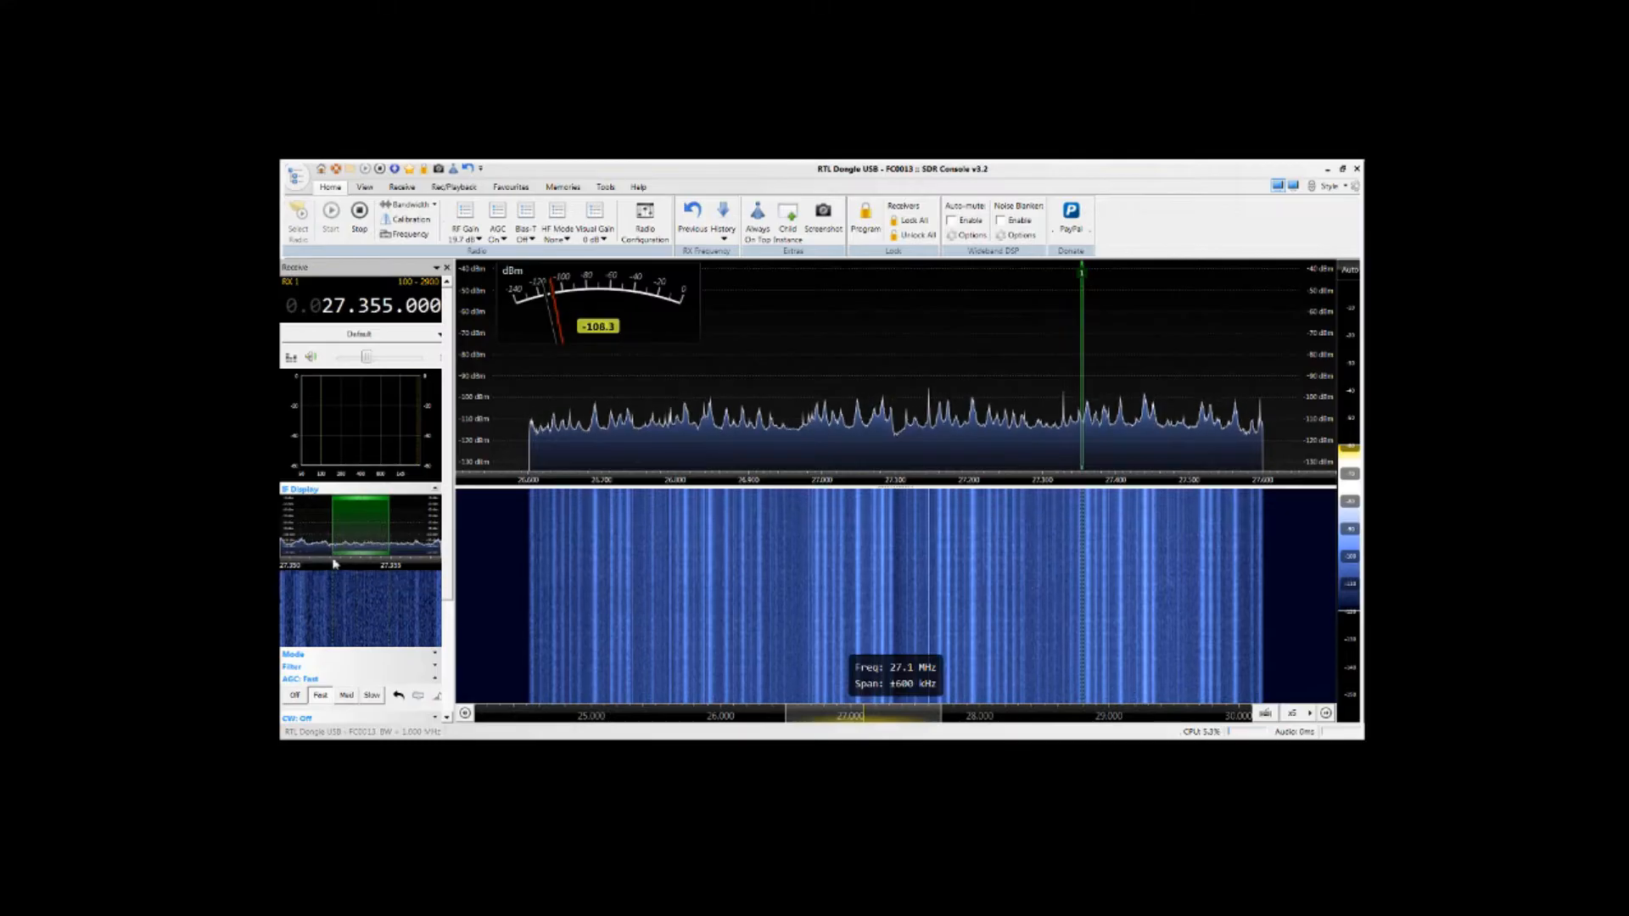
mouse_move(332, 526)
mouse_down()
mouse_move(364, 528)
mouse_move(334, 532)
mouse_up()
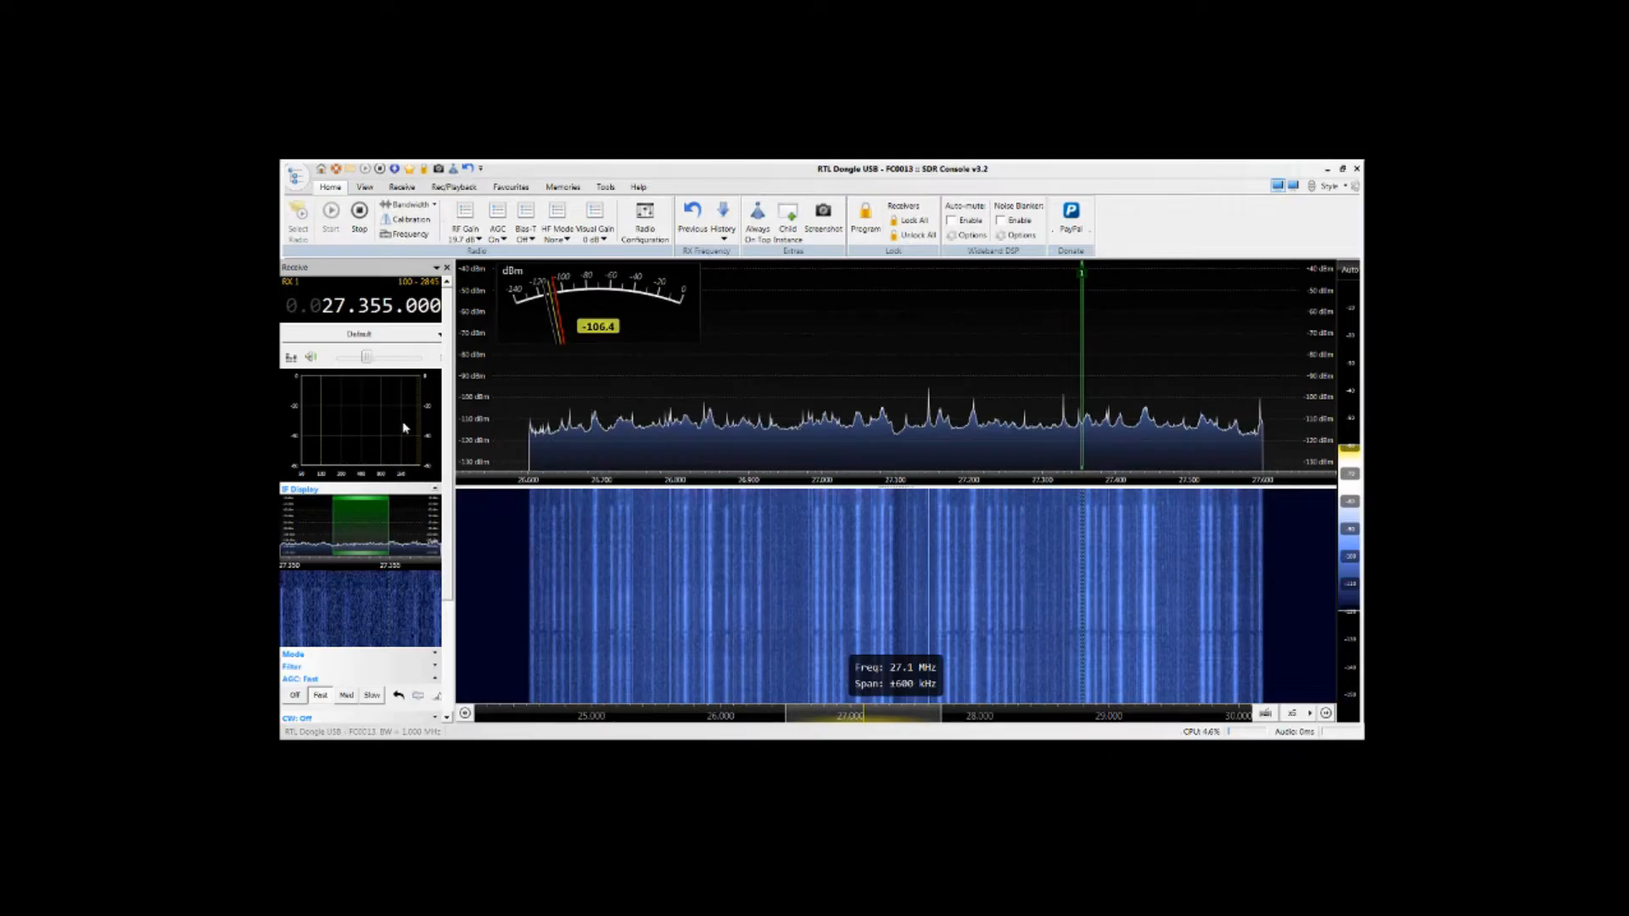
- Expand the receiver's Mode and Filter sections and select the 2.4 kHz filter for LSB
drag(447, 449, 455, 575)
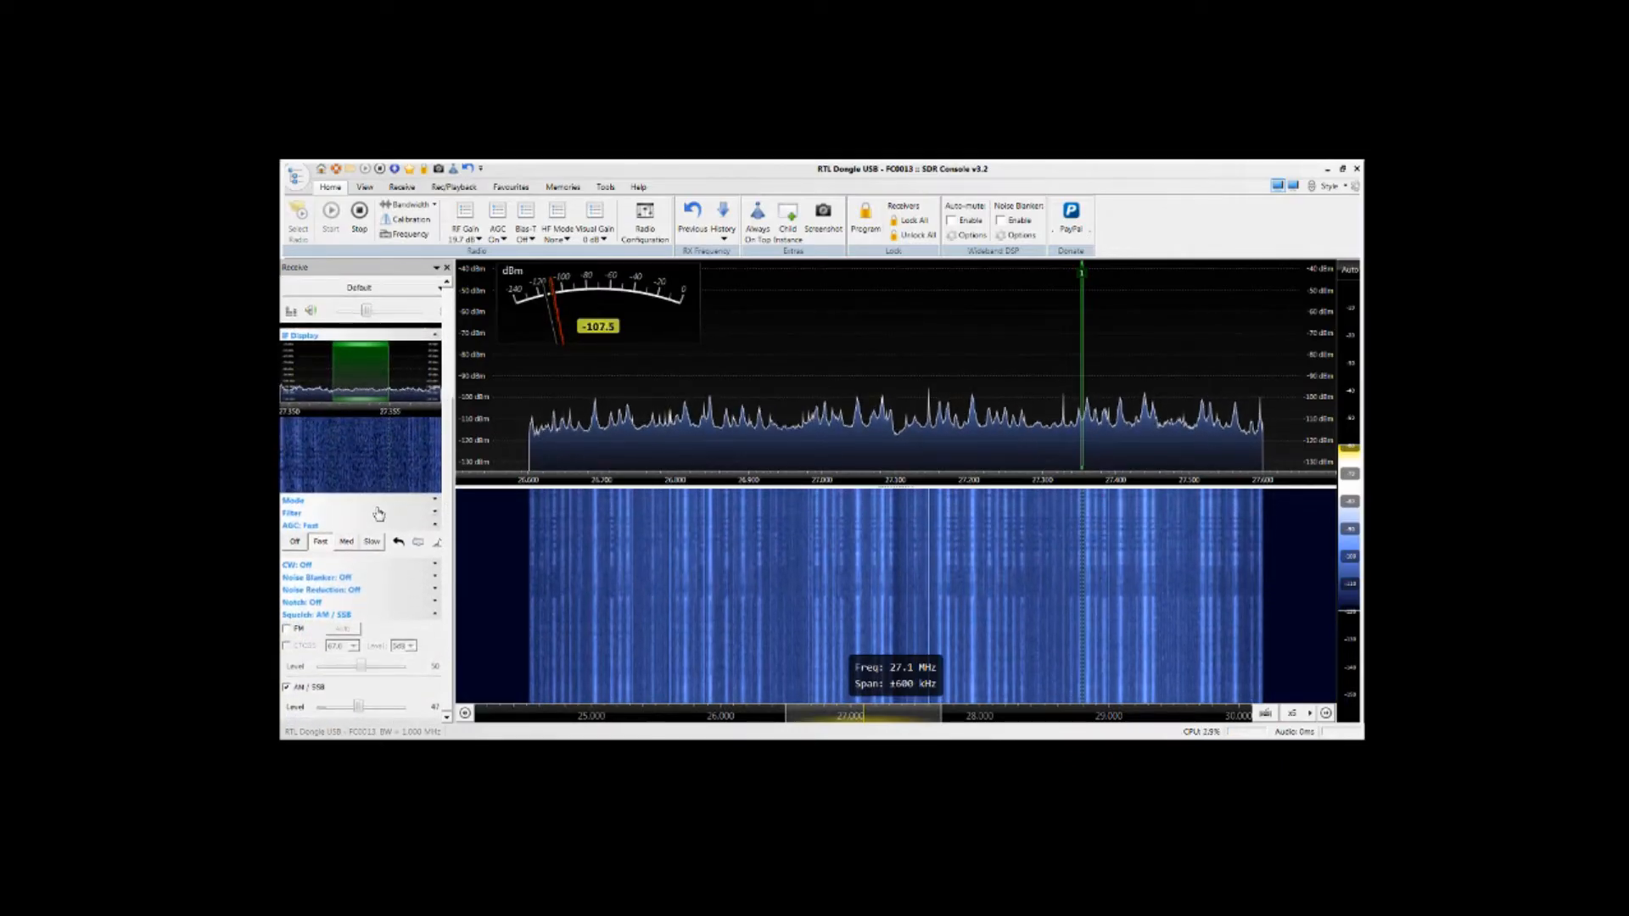
click(344, 500)
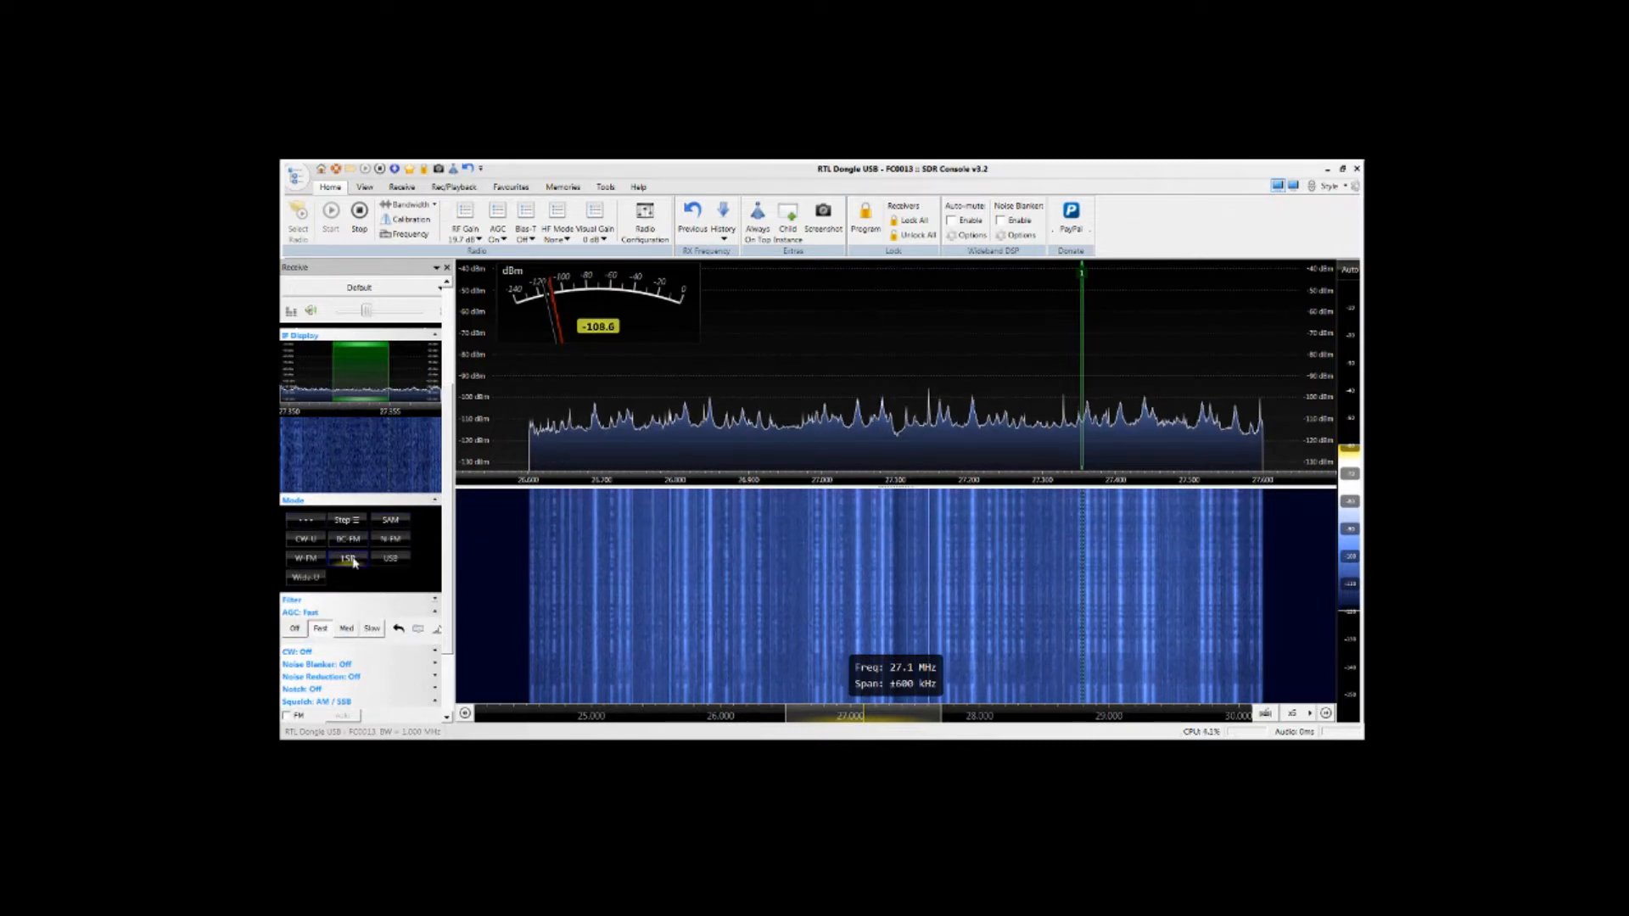
click(295, 600)
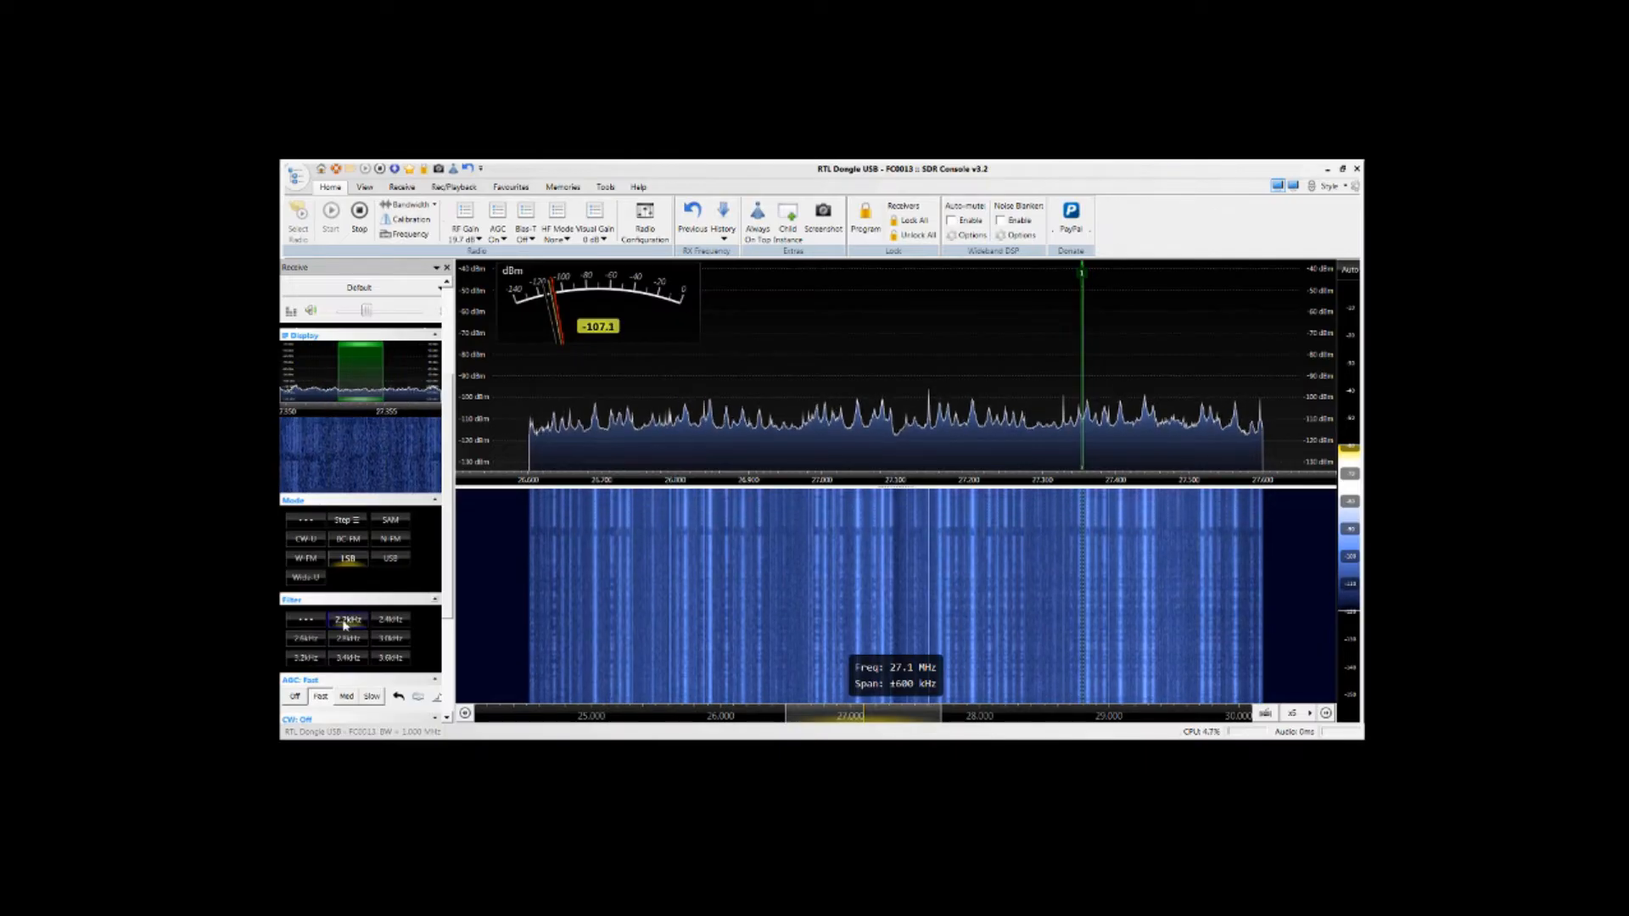
click(390, 620)
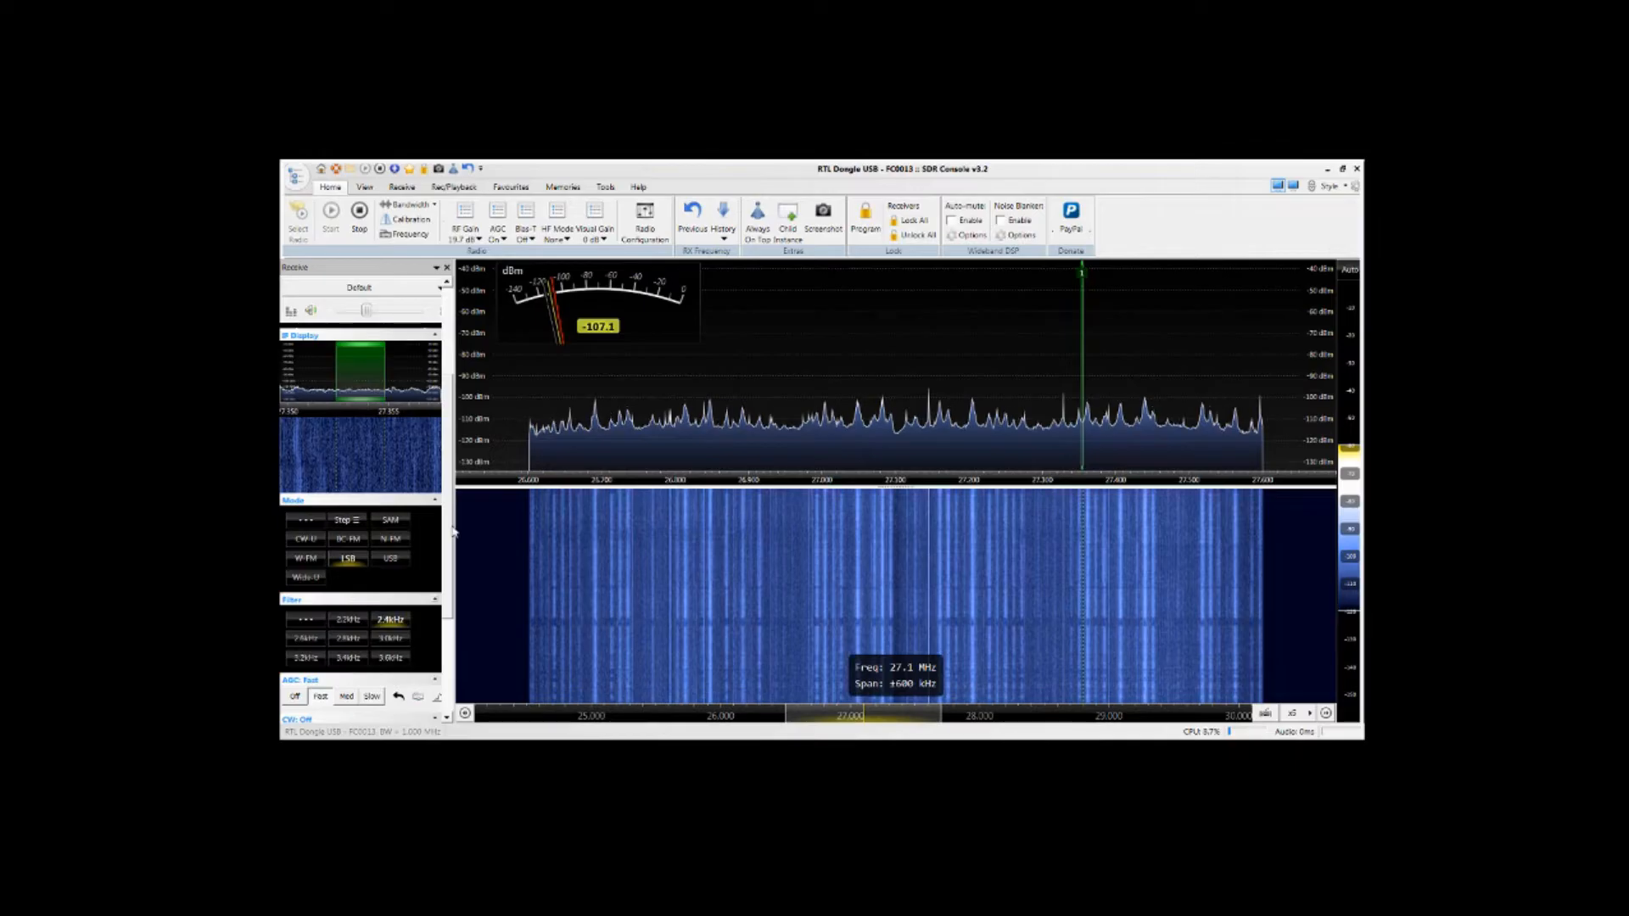
- Expand the Noise Blanker section and switch the noise blanker on and back off
scroll(437, 564, down, 4)
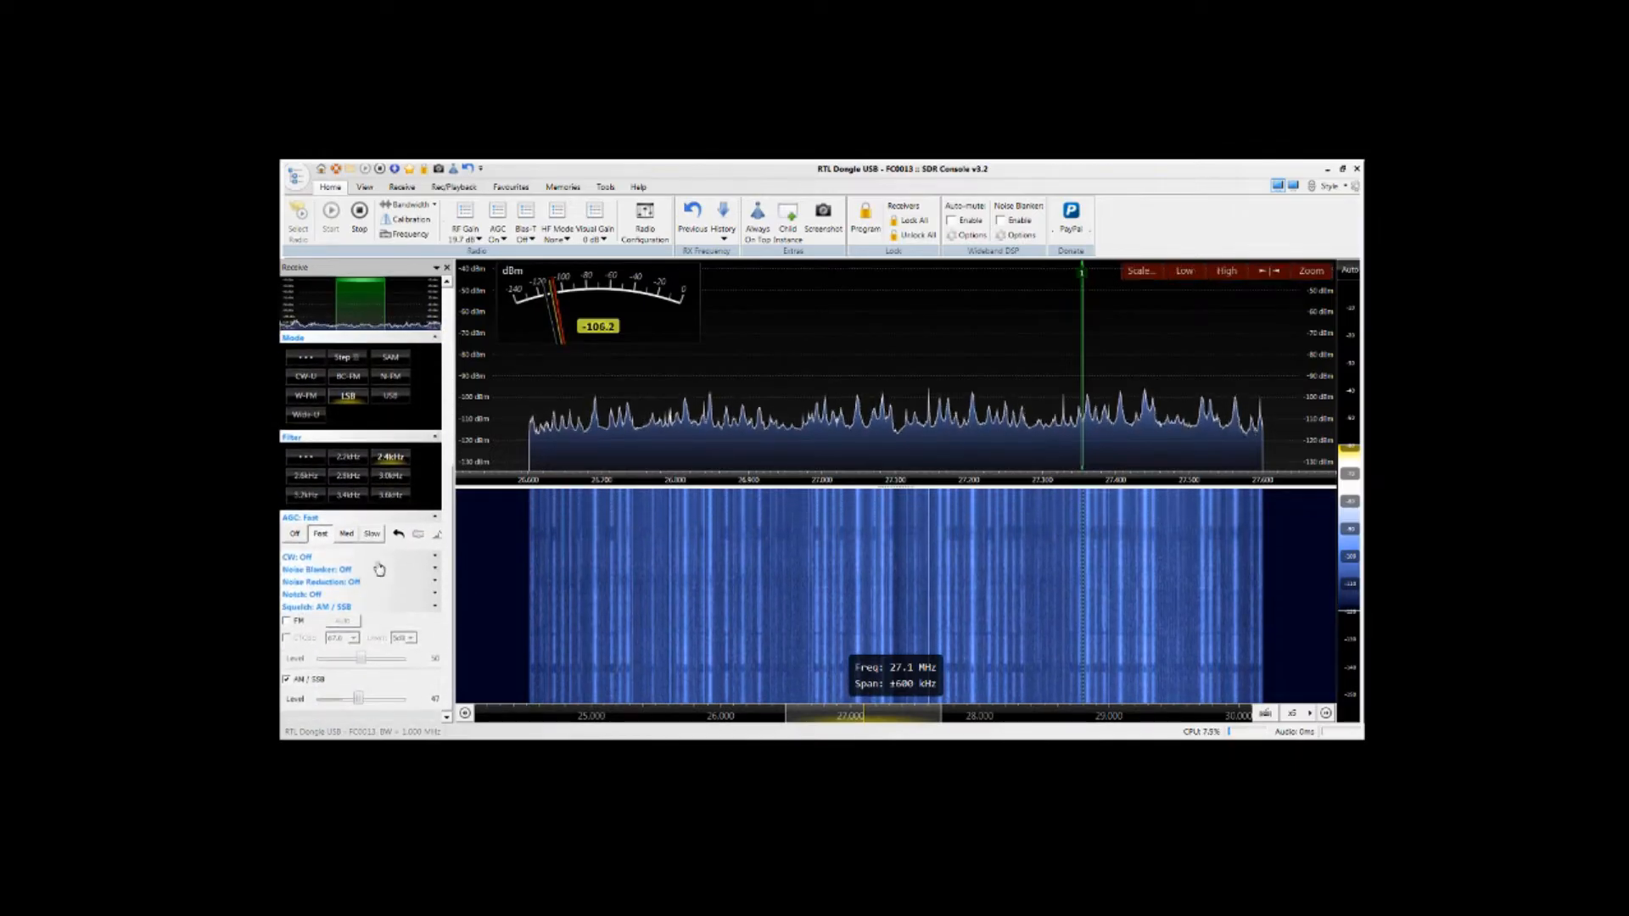
click(302, 570)
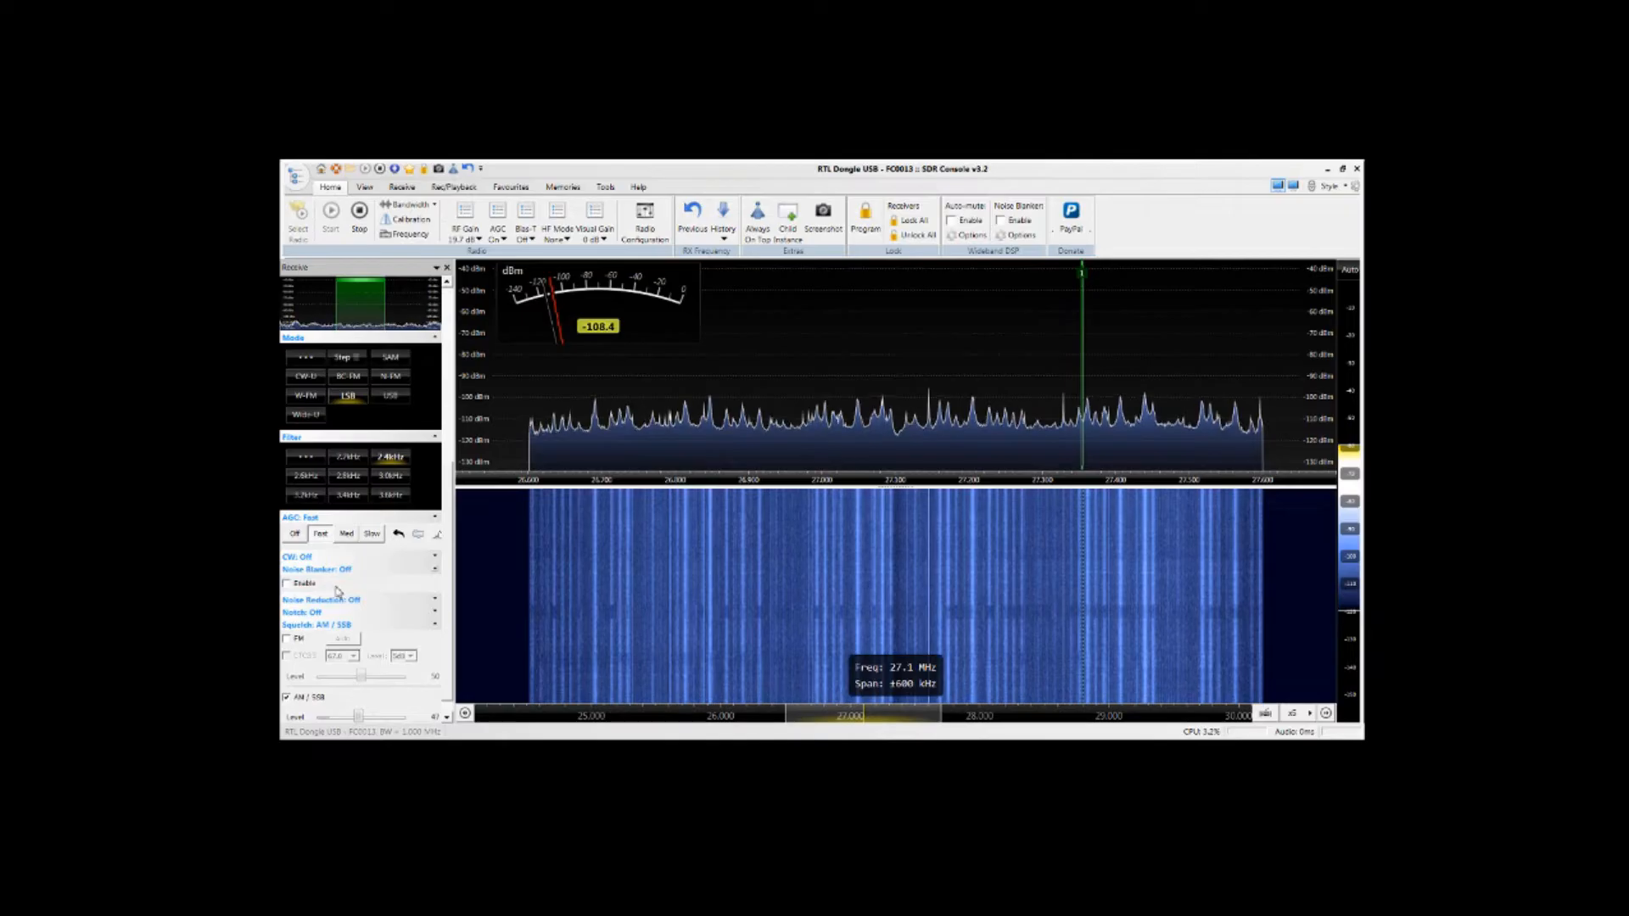
click(289, 584)
click(288, 585)
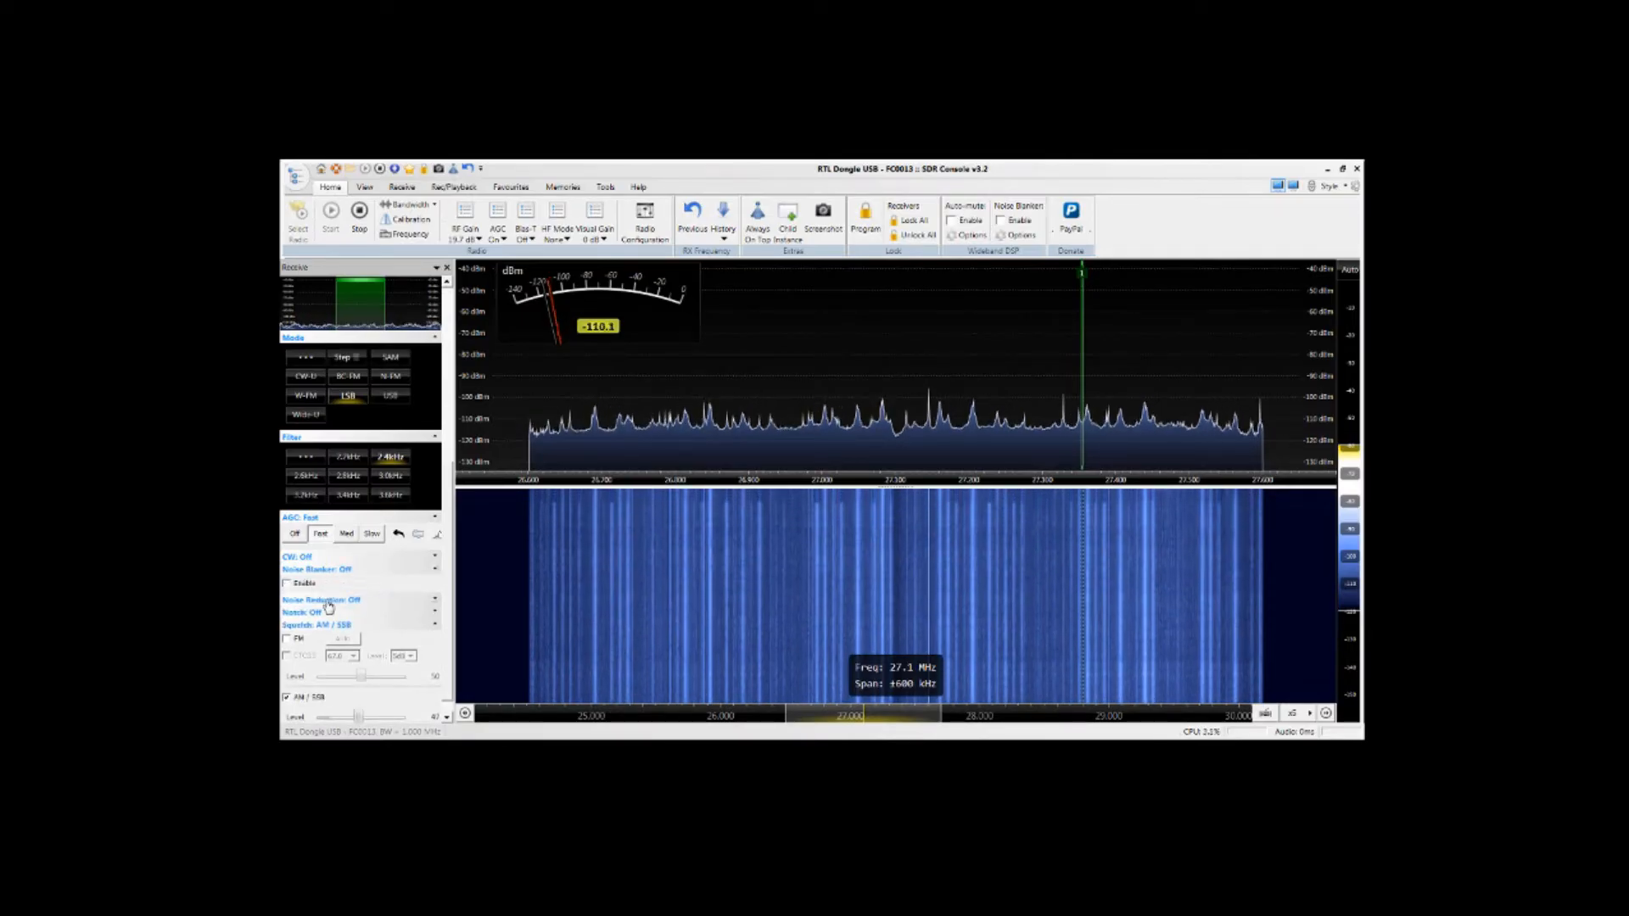
- Expand Noise Reduction, try the NR2 and NR3 options, and set noise reduction back to Off
click(327, 601)
scroll(392, 575, down, 2)
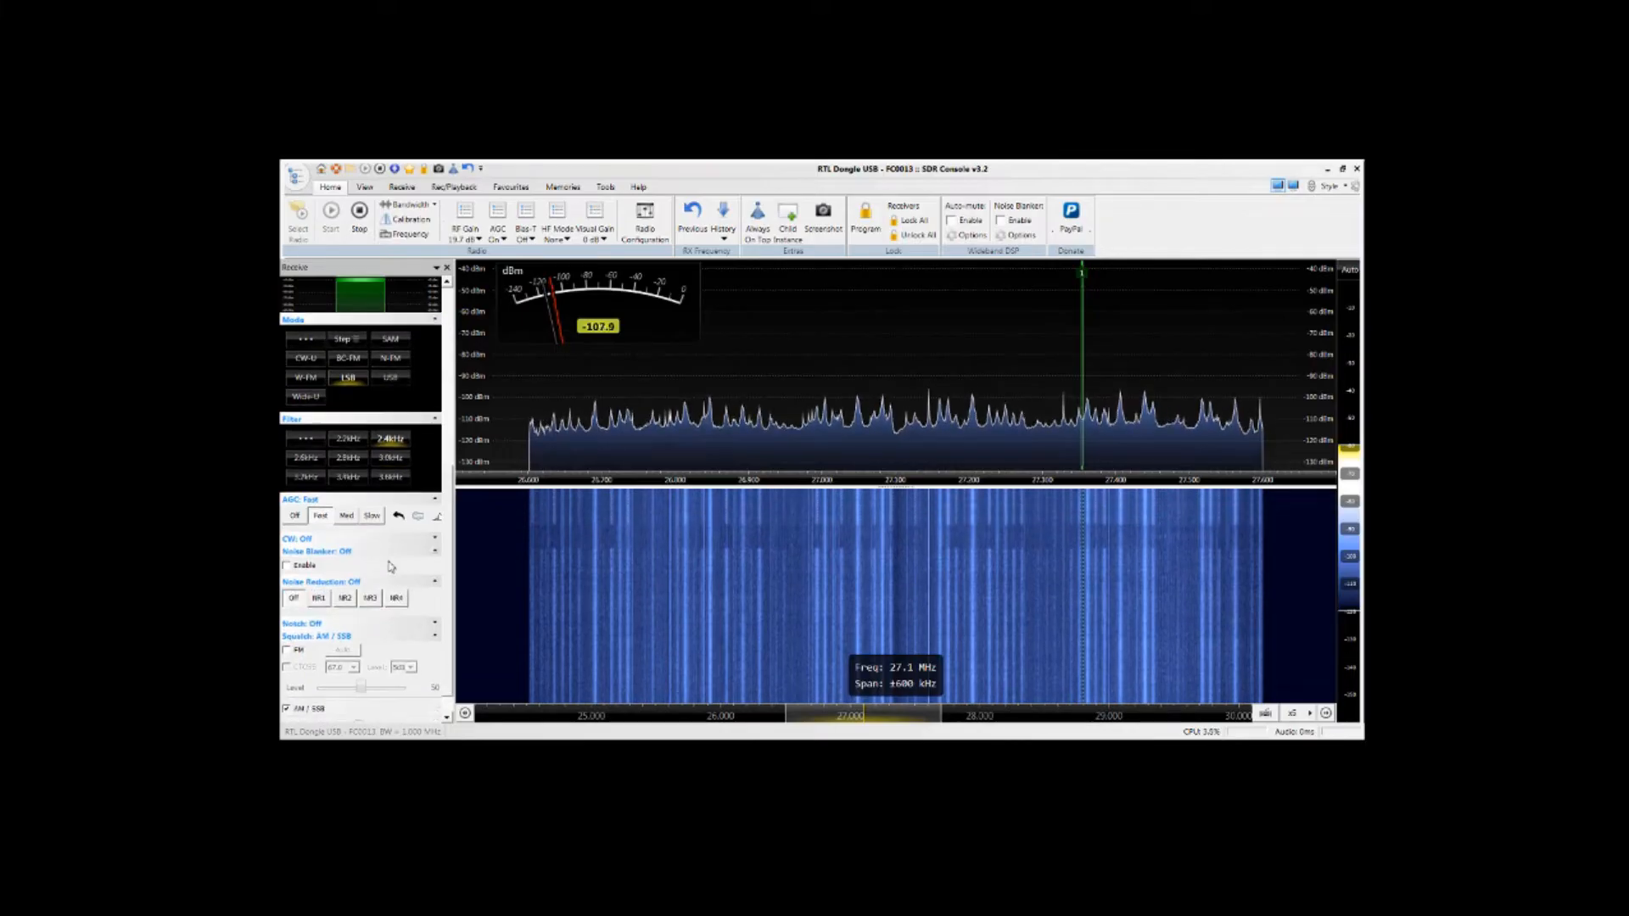
click(344, 590)
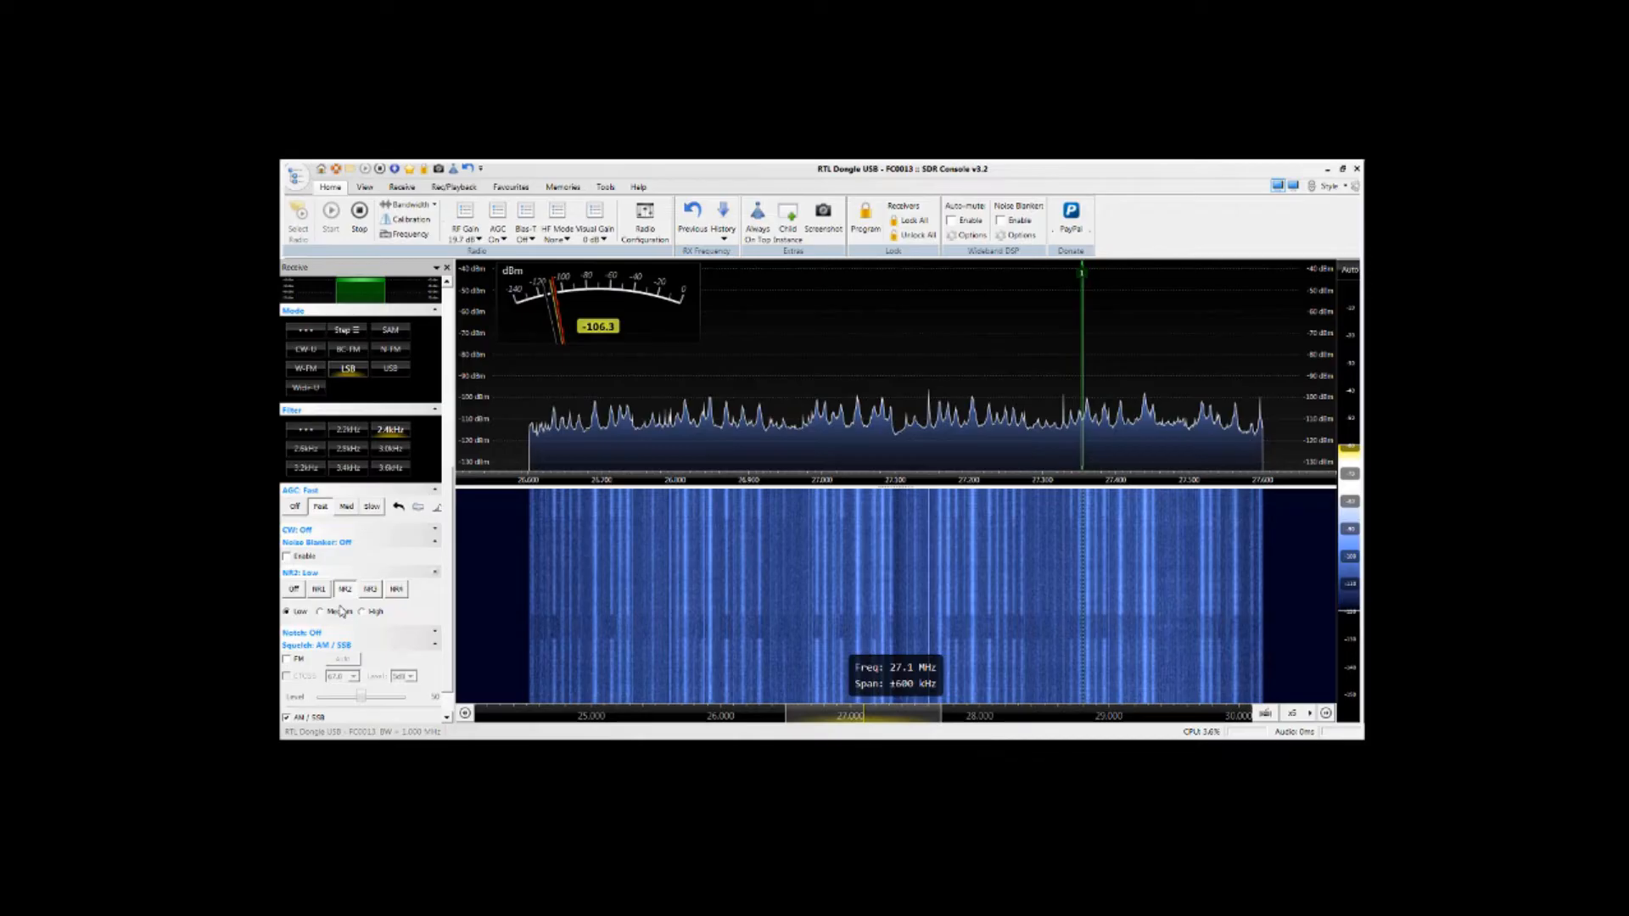
click(370, 589)
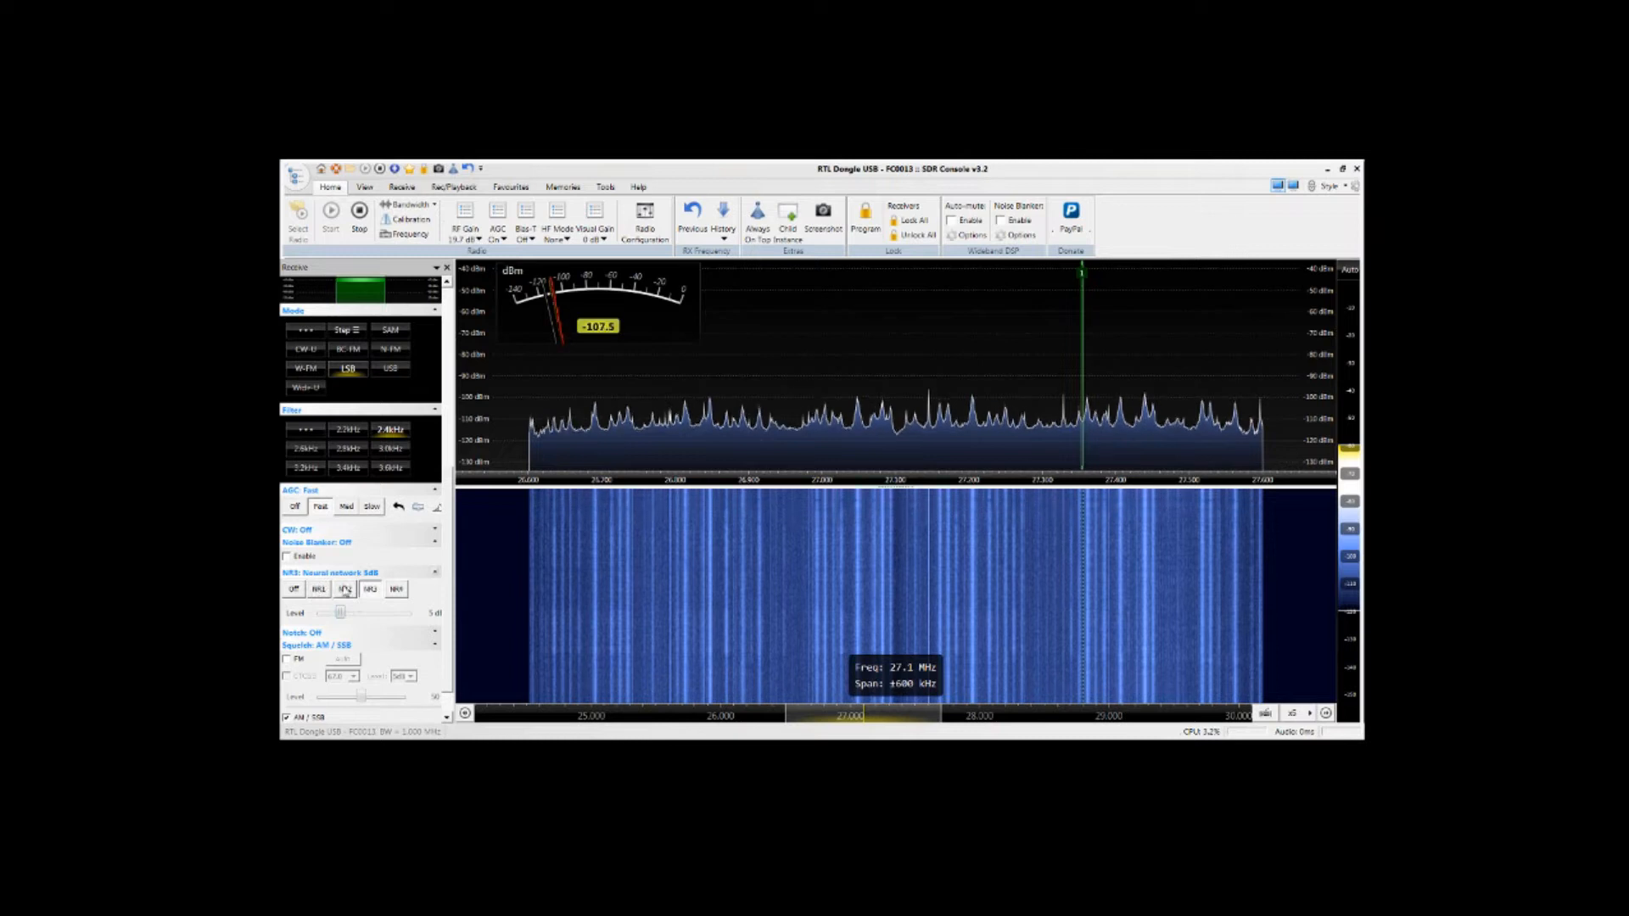
click(294, 589)
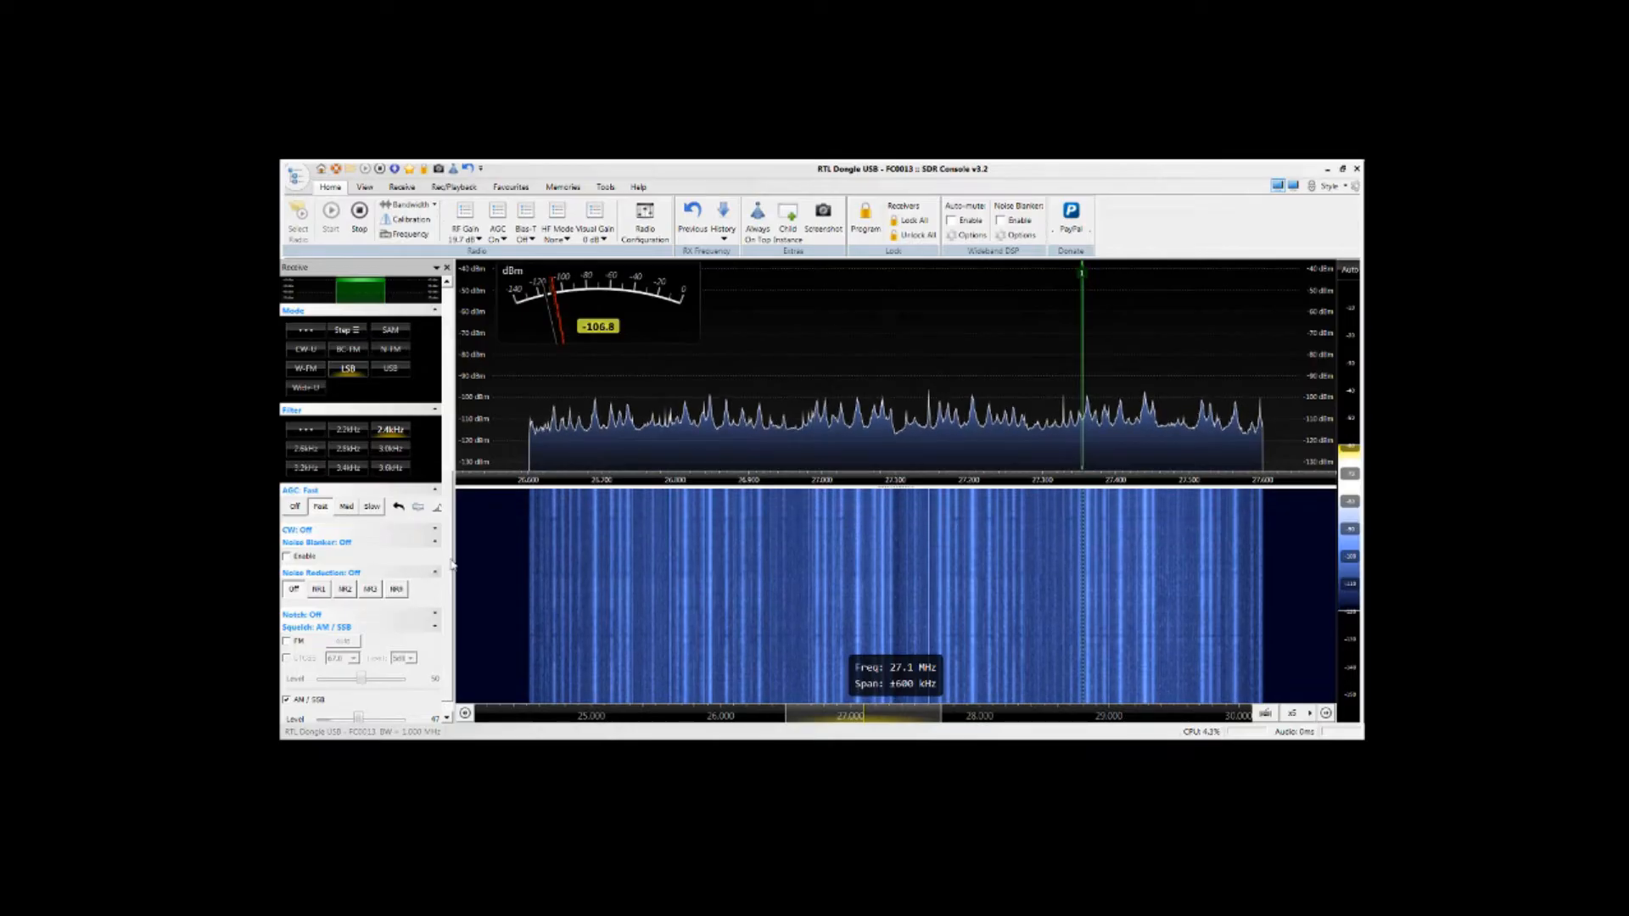
- Expand the Notch section and turn on the automatic notch filter
scroll(452, 565, down, 1)
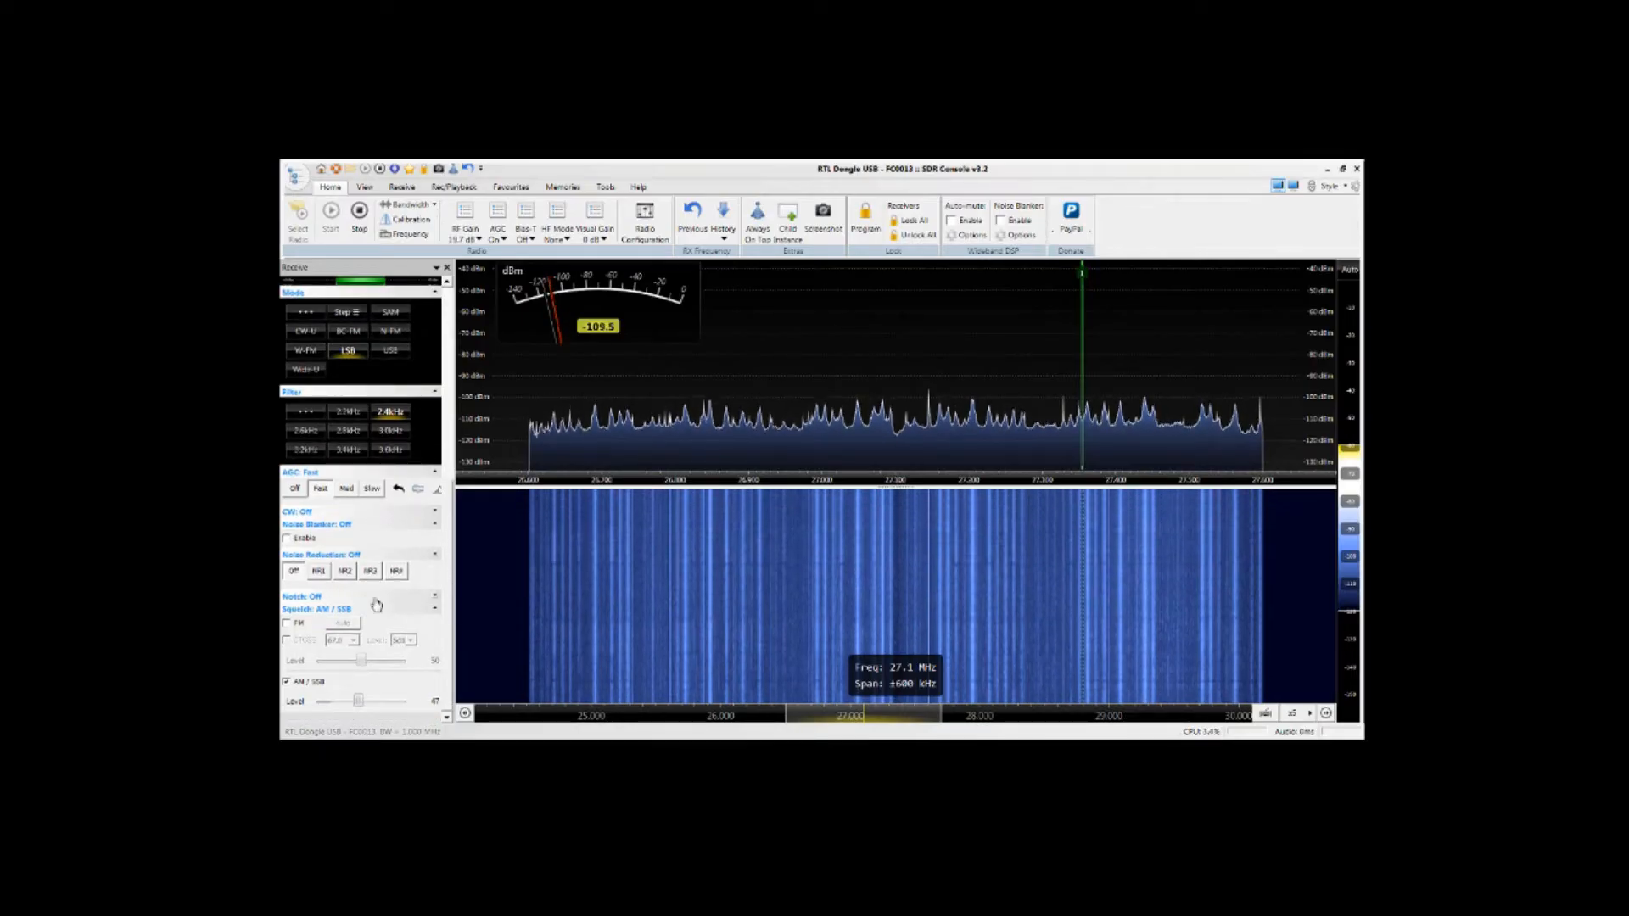
click(312, 599)
click(286, 611)
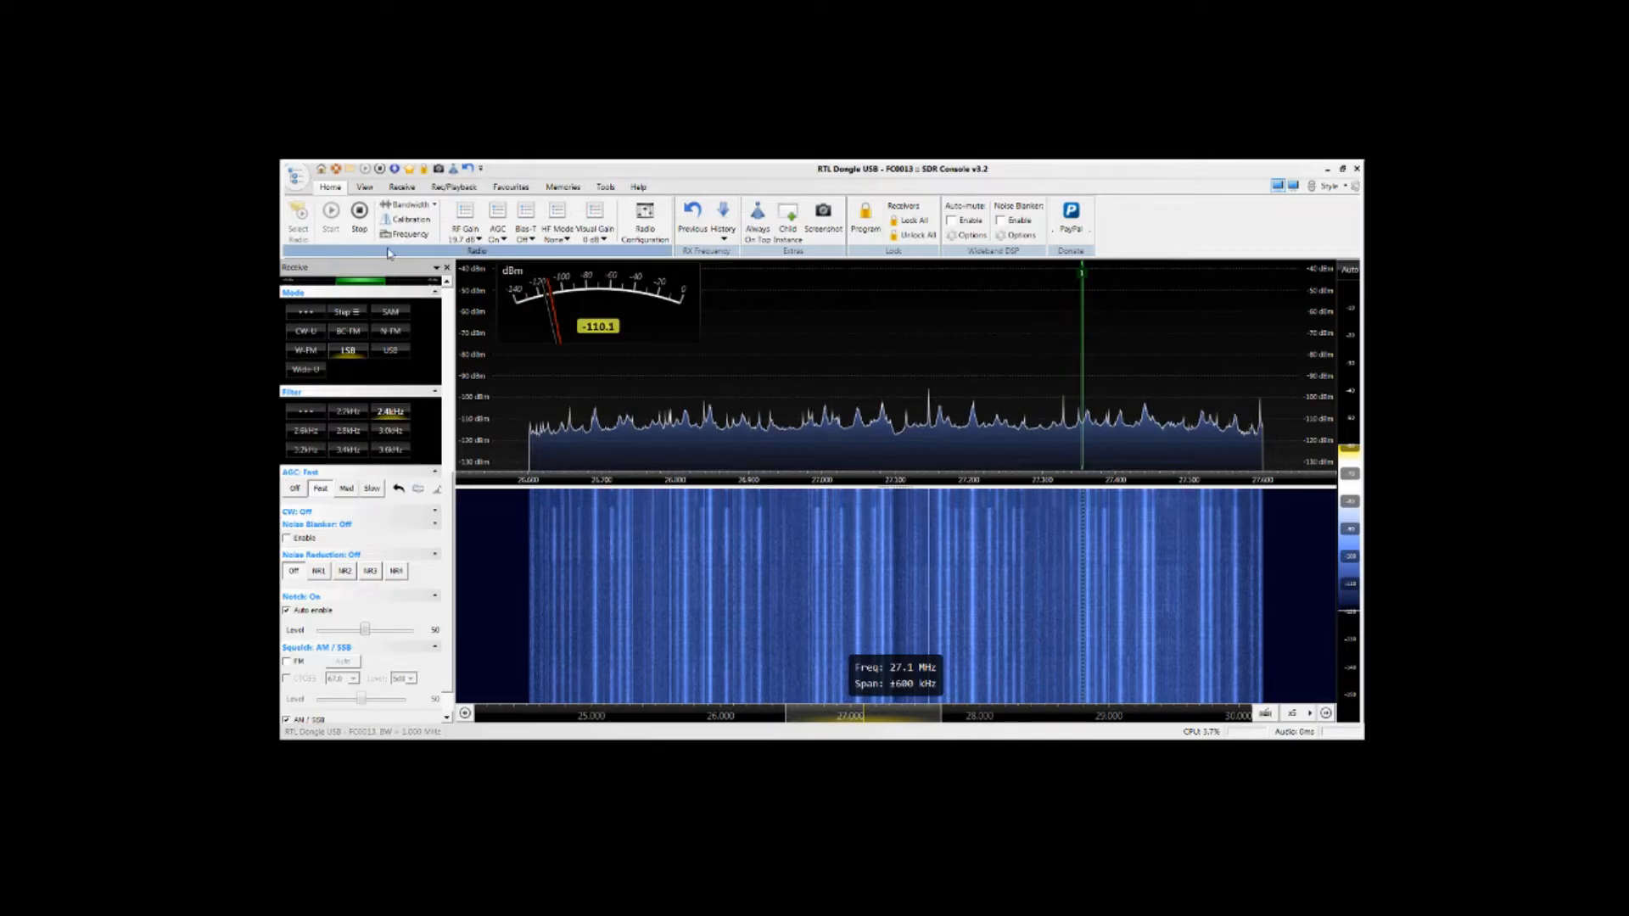
- Retune the receiver to 127.355 MHz
drag(447, 500, 452, 288)
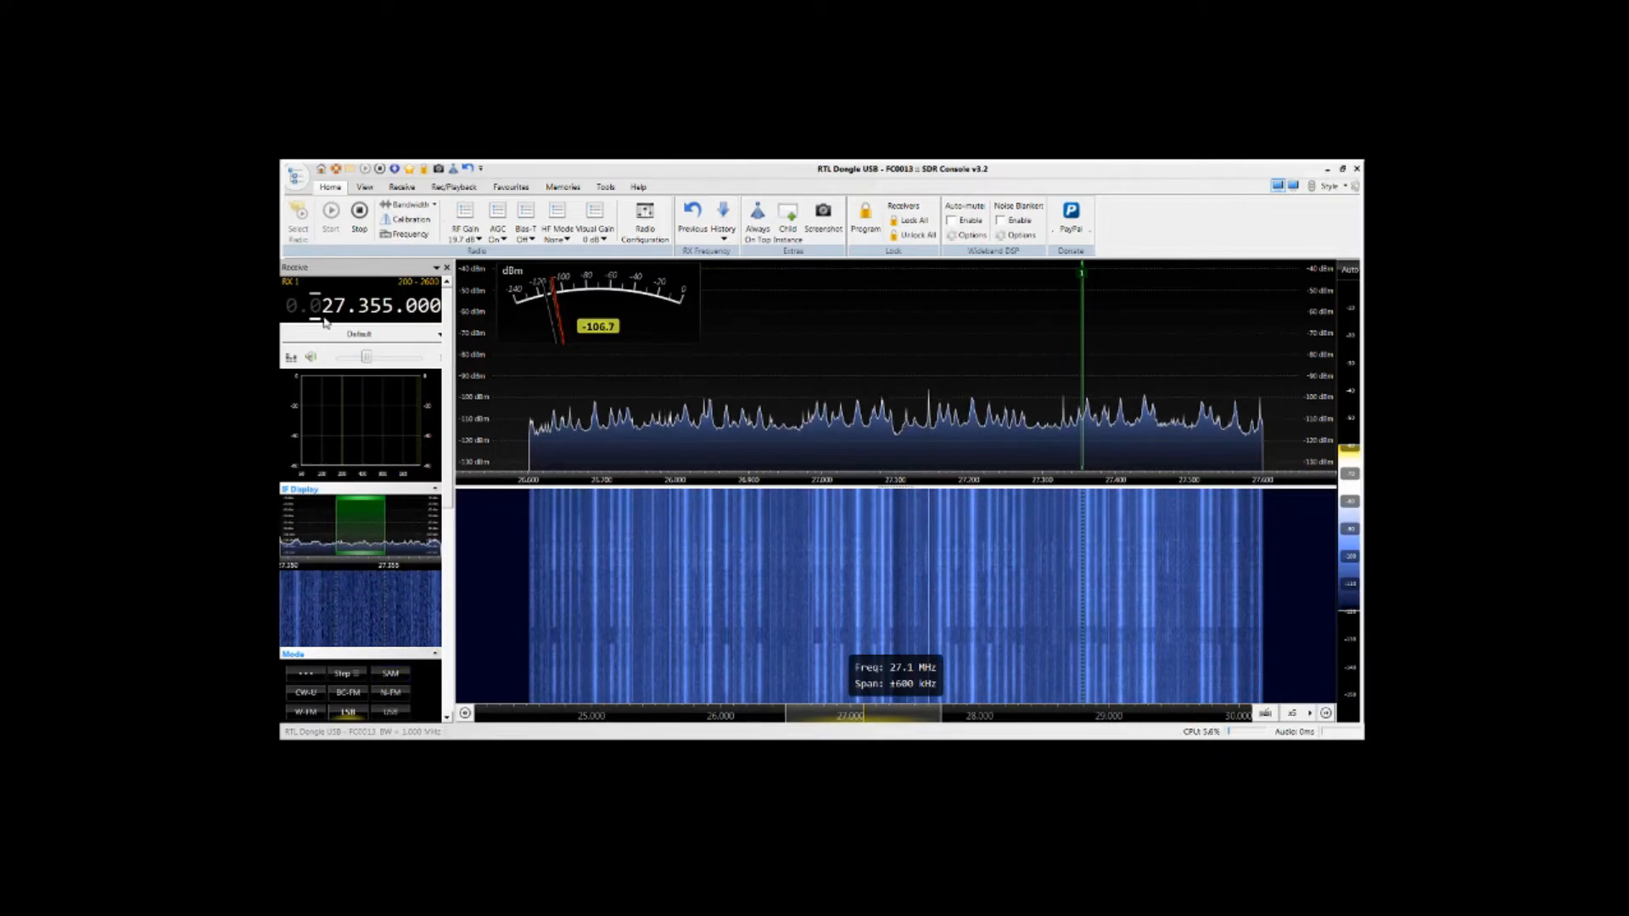
scroll(319, 312, up, 1)
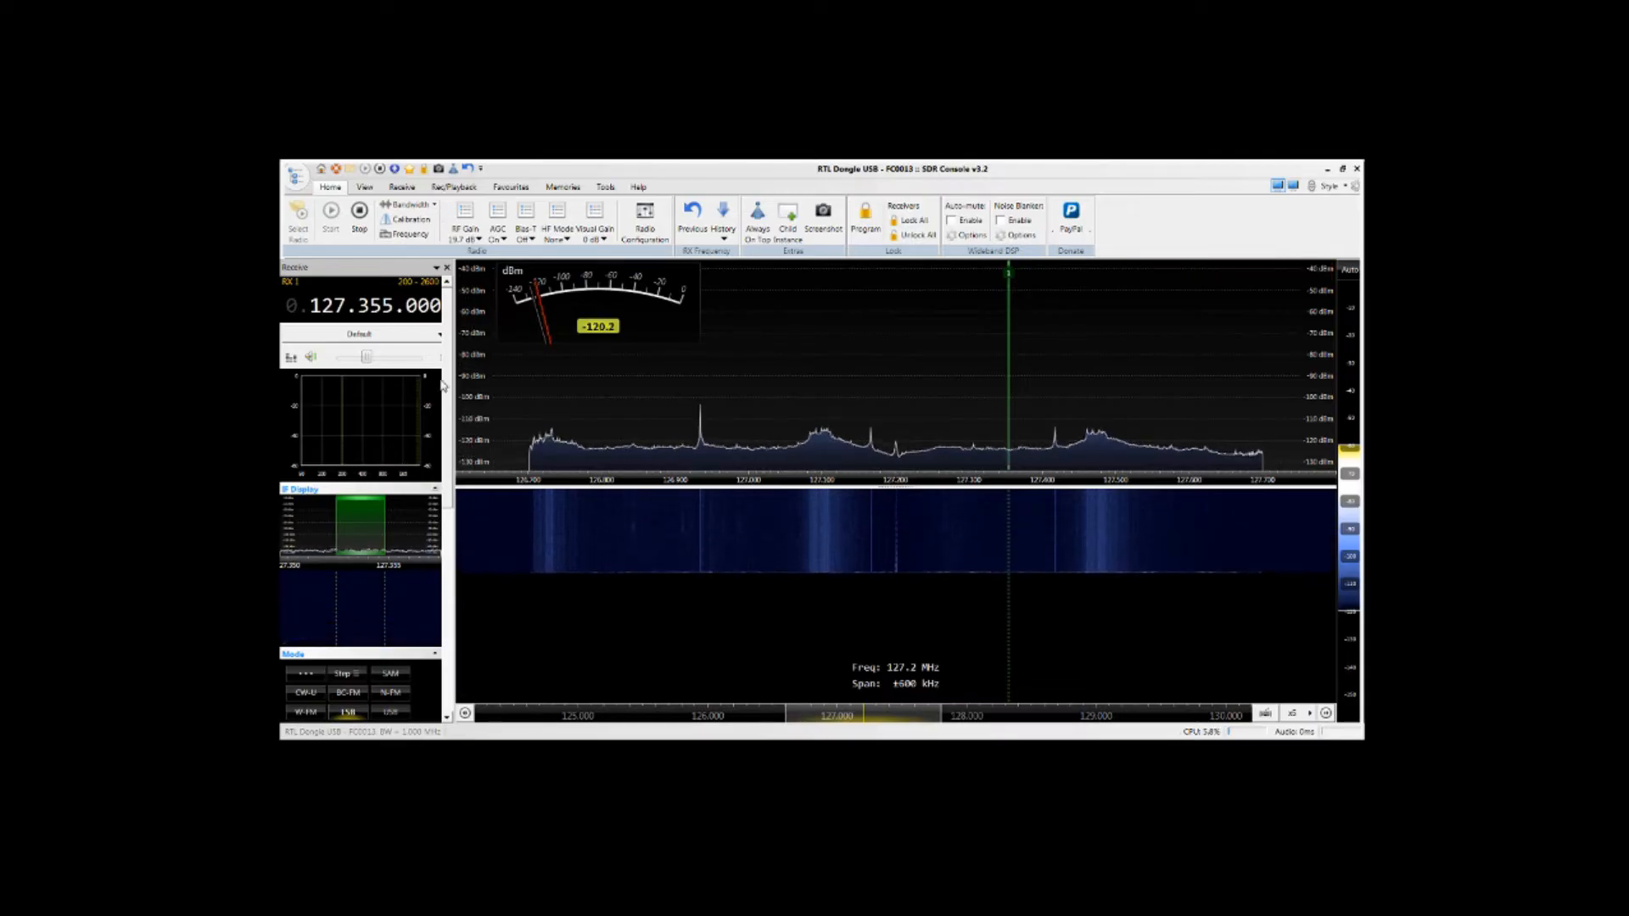
- Enable all modes in the receiver's mode selection, including AM, ECSS-L, ECSS-U, CW-L, Wide-L and DSB, and confirm
scroll(413, 611, down, 3)
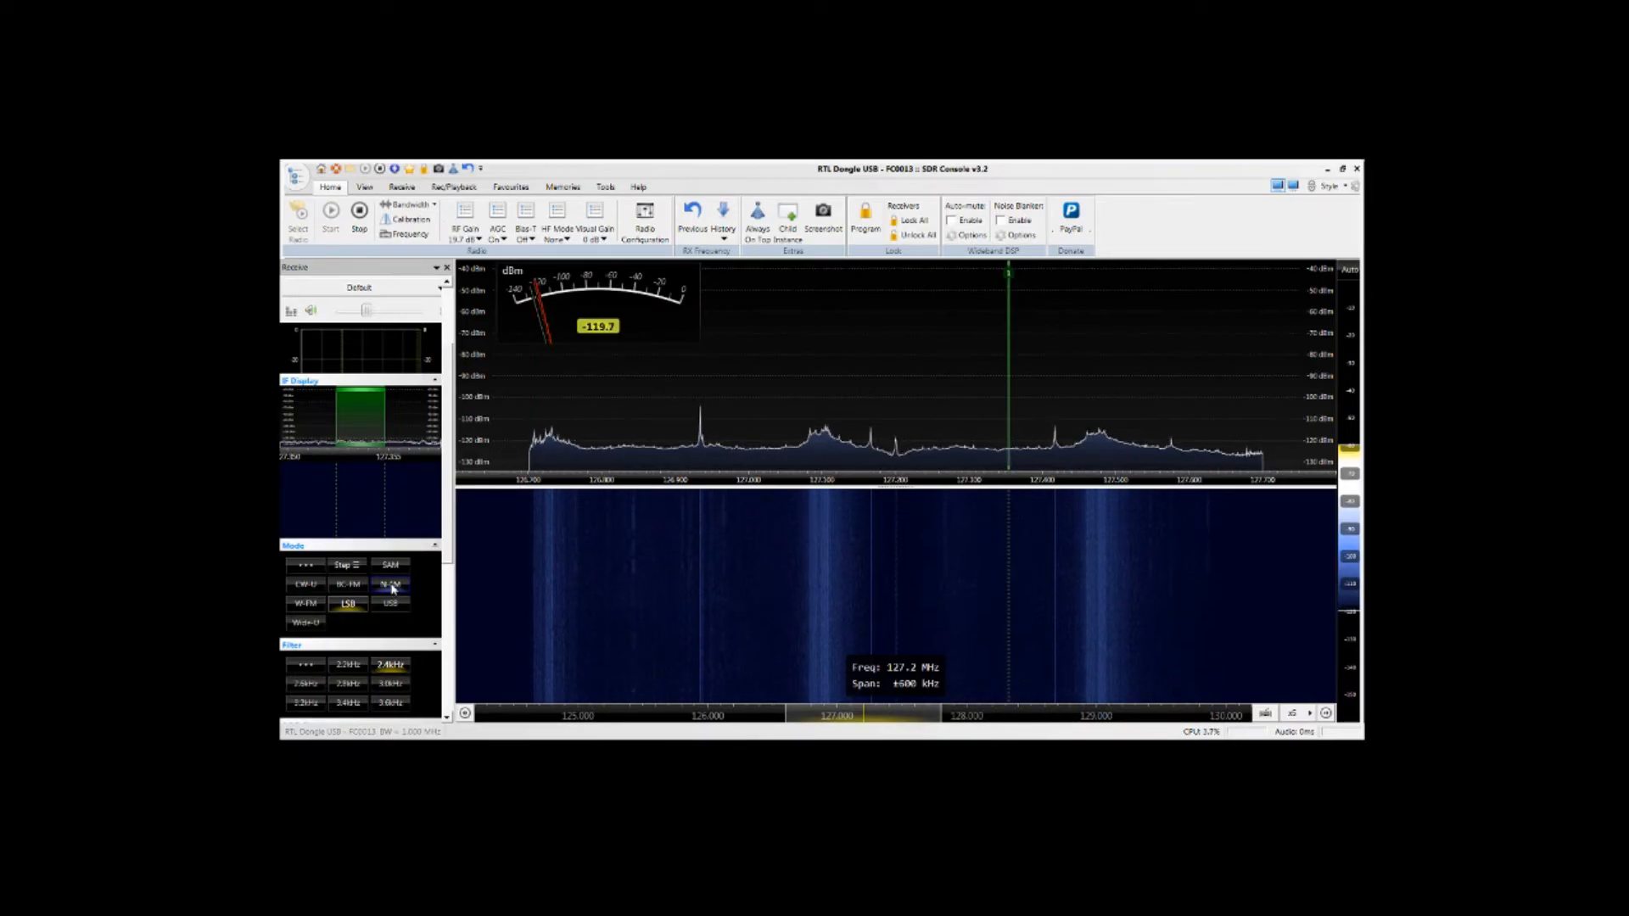
click(305, 565)
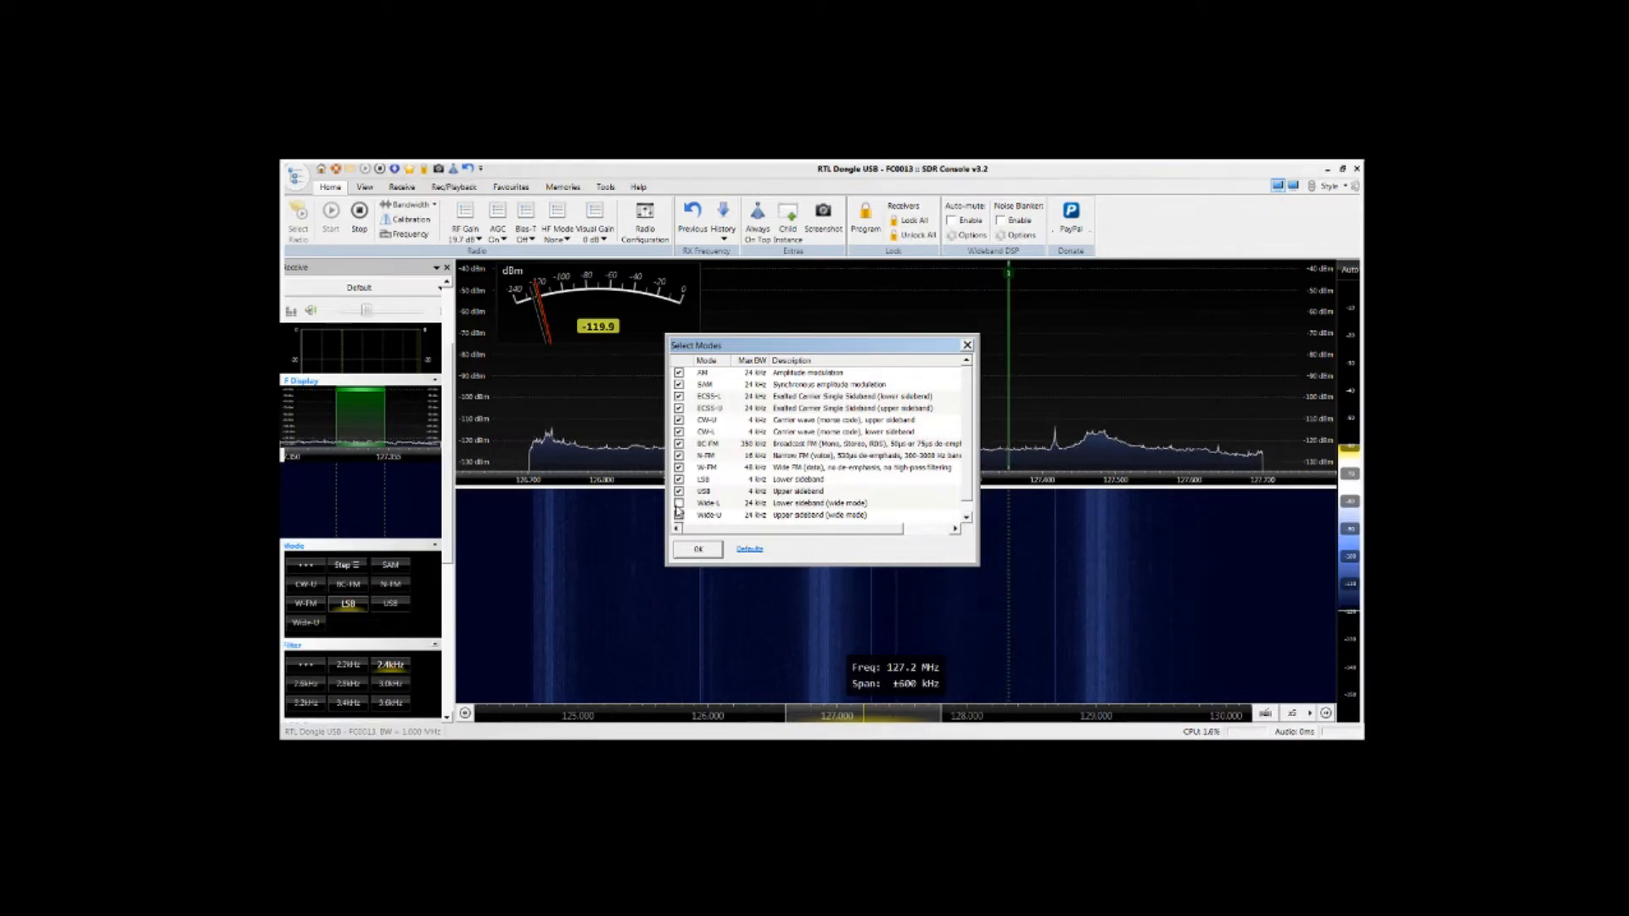
click(964, 508)
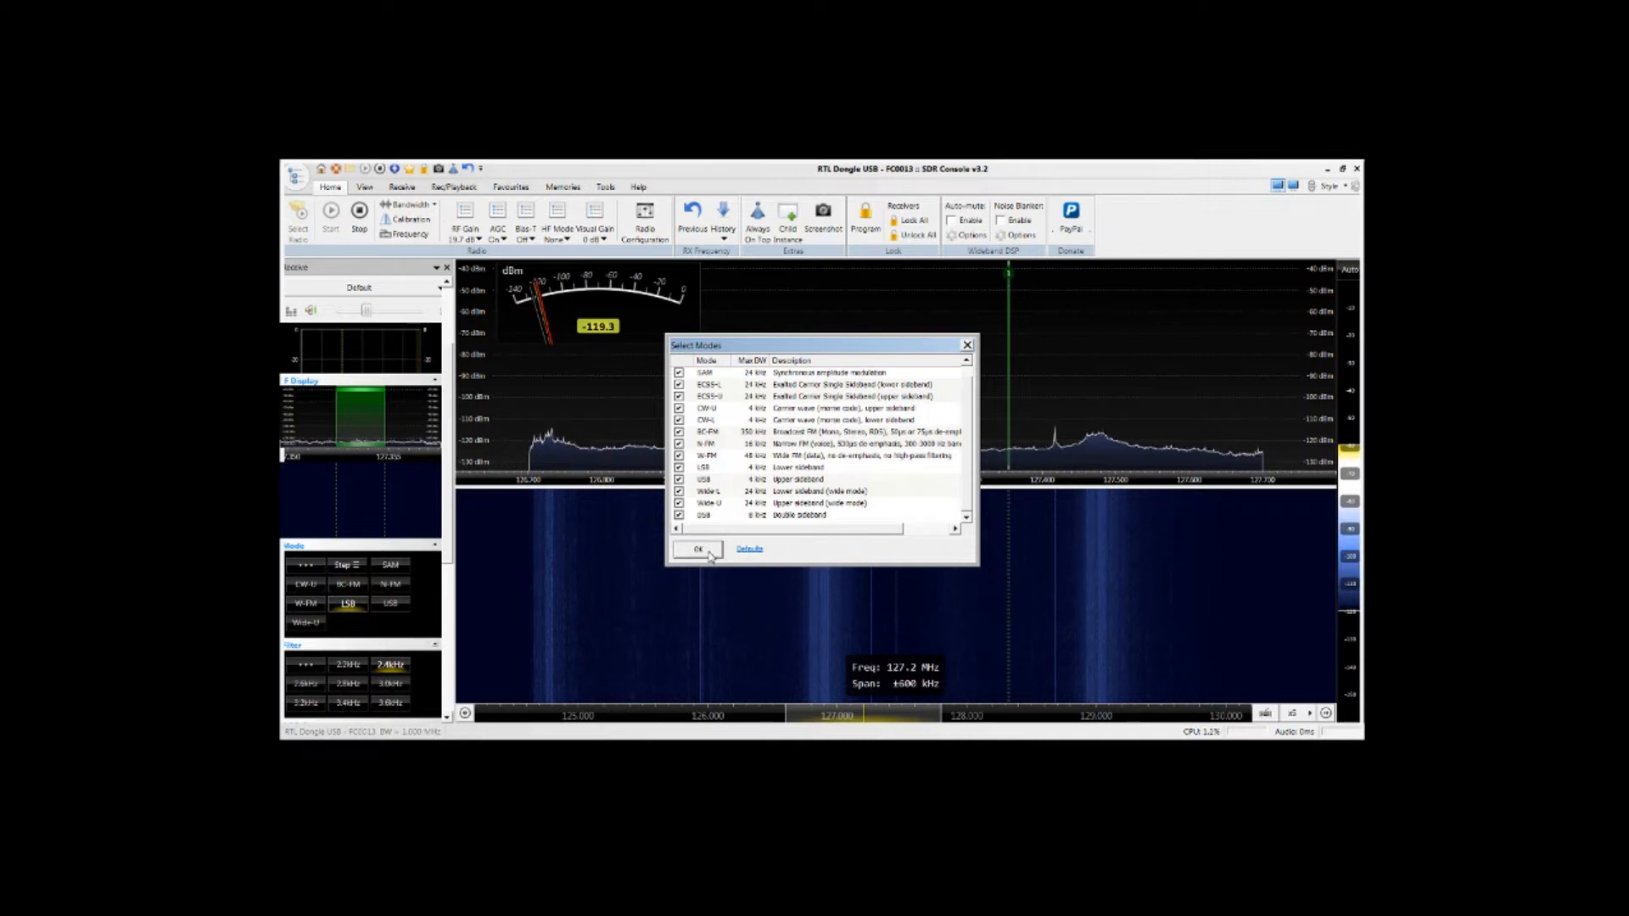
click(709, 553)
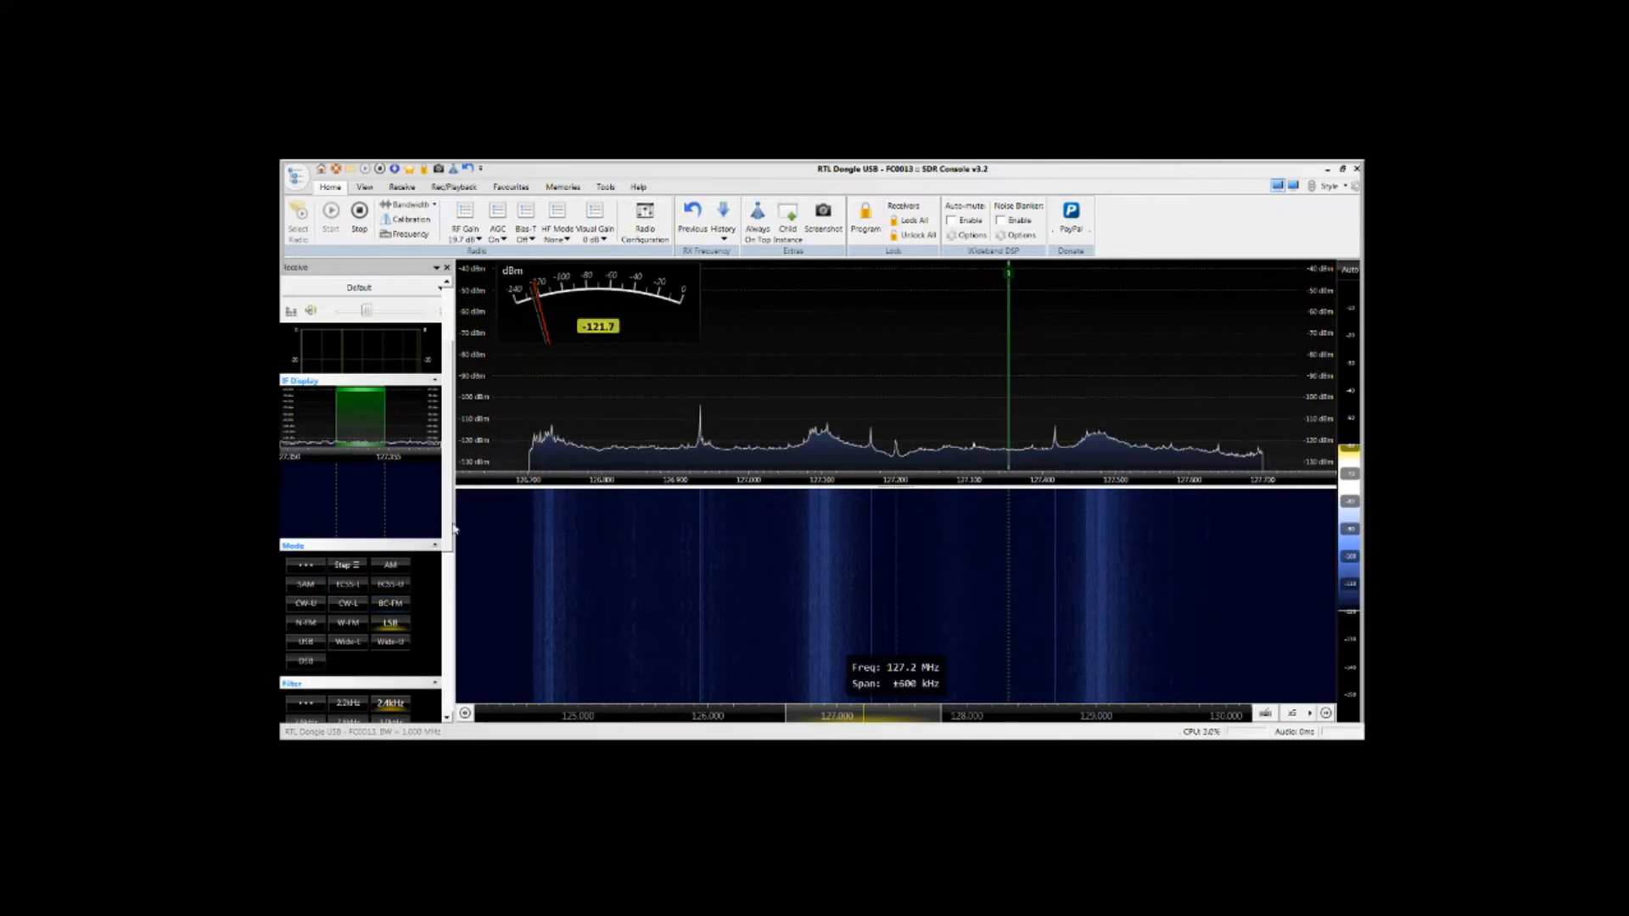
- Switch the receiver to AM mode and tune it to the narrow signal at 126.933 MHz in the waterfall
scroll(382, 509, down, 2)
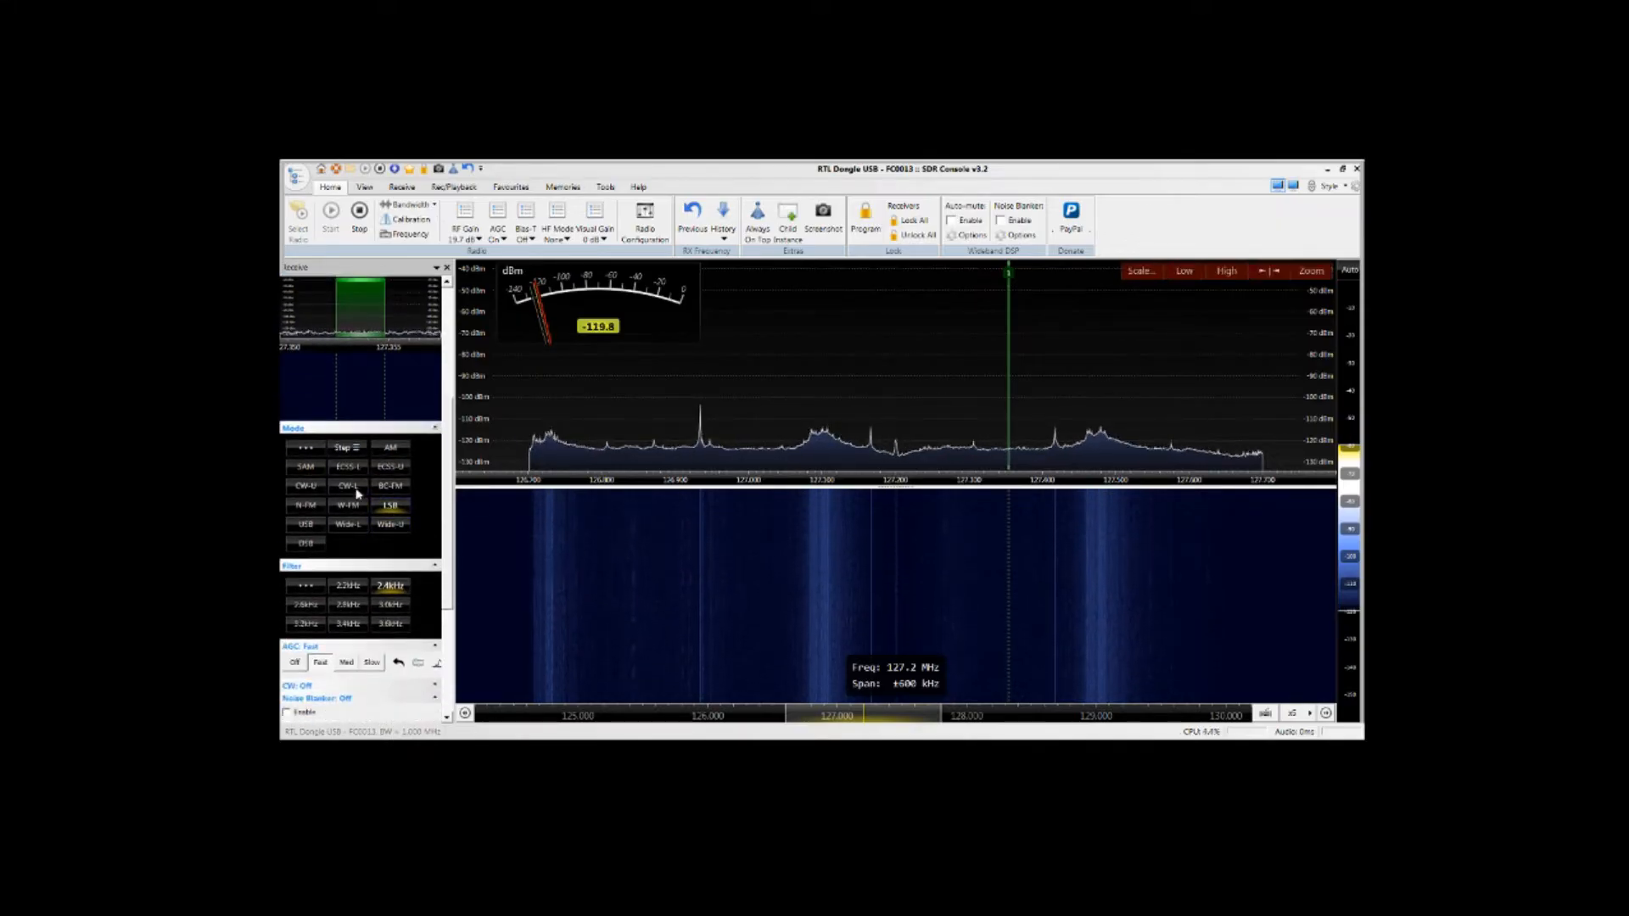
click(390, 448)
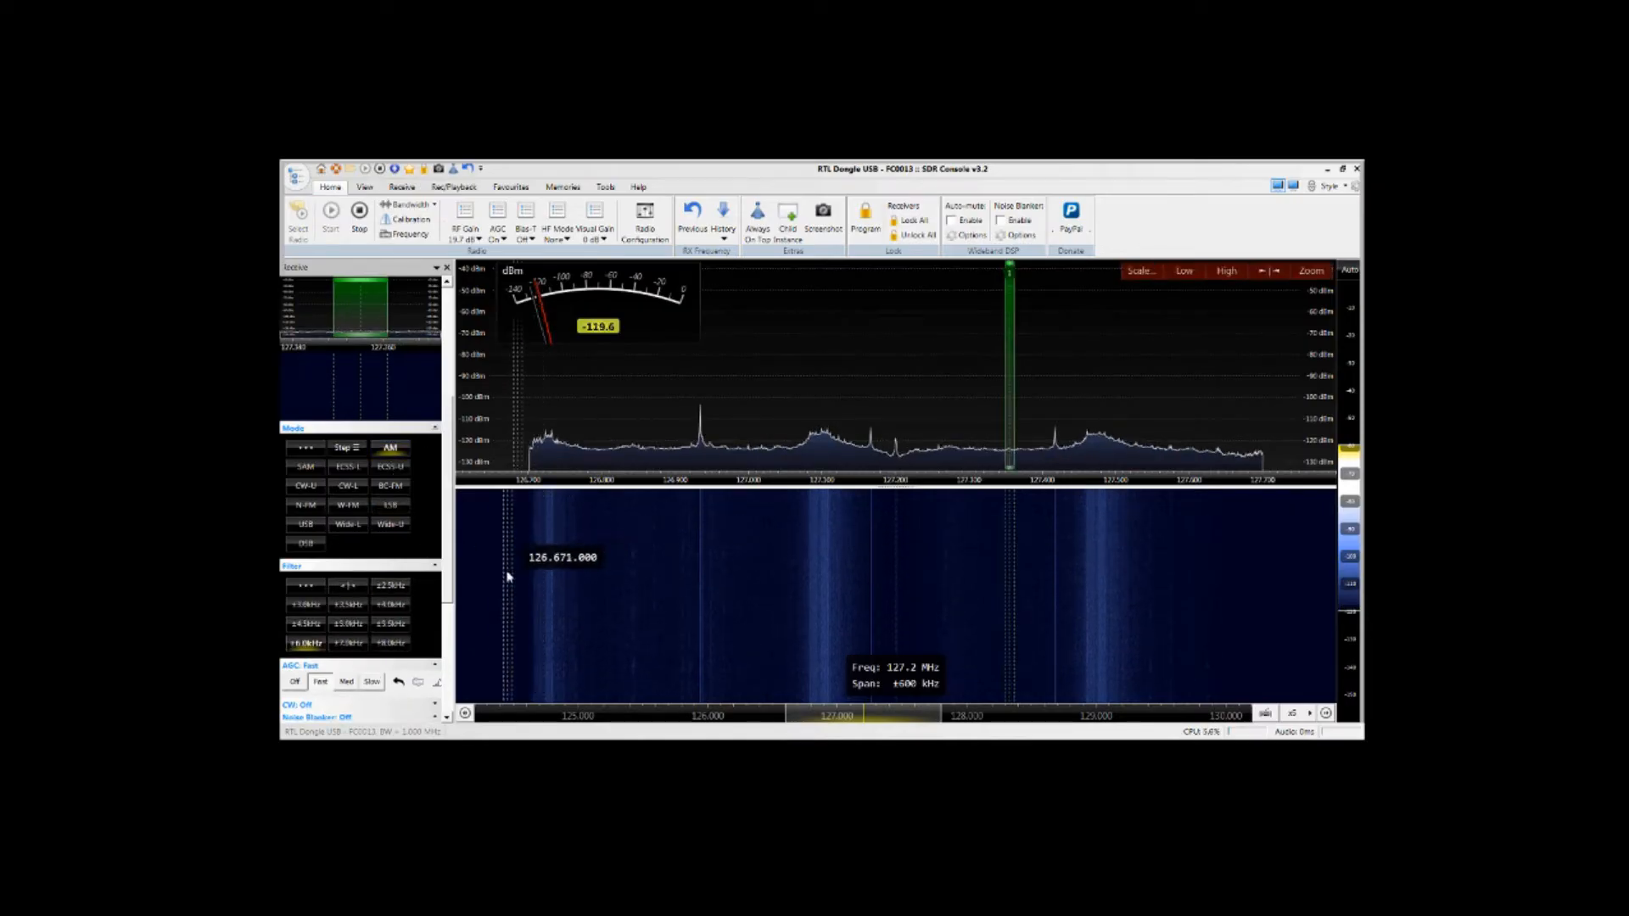
click(700, 564)
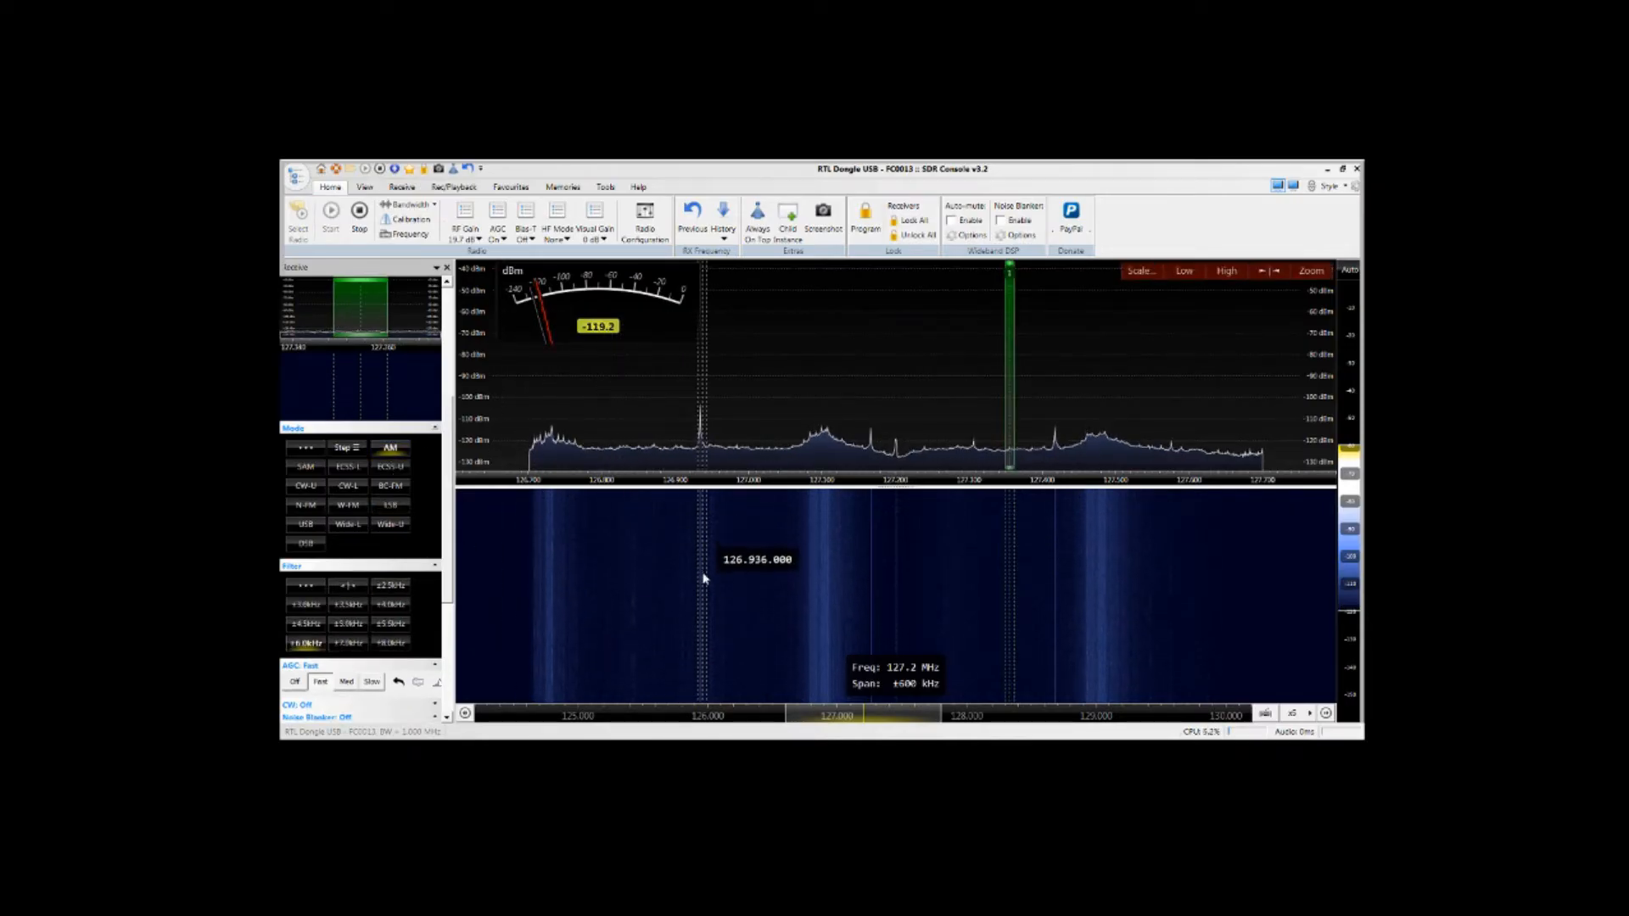
click(701, 588)
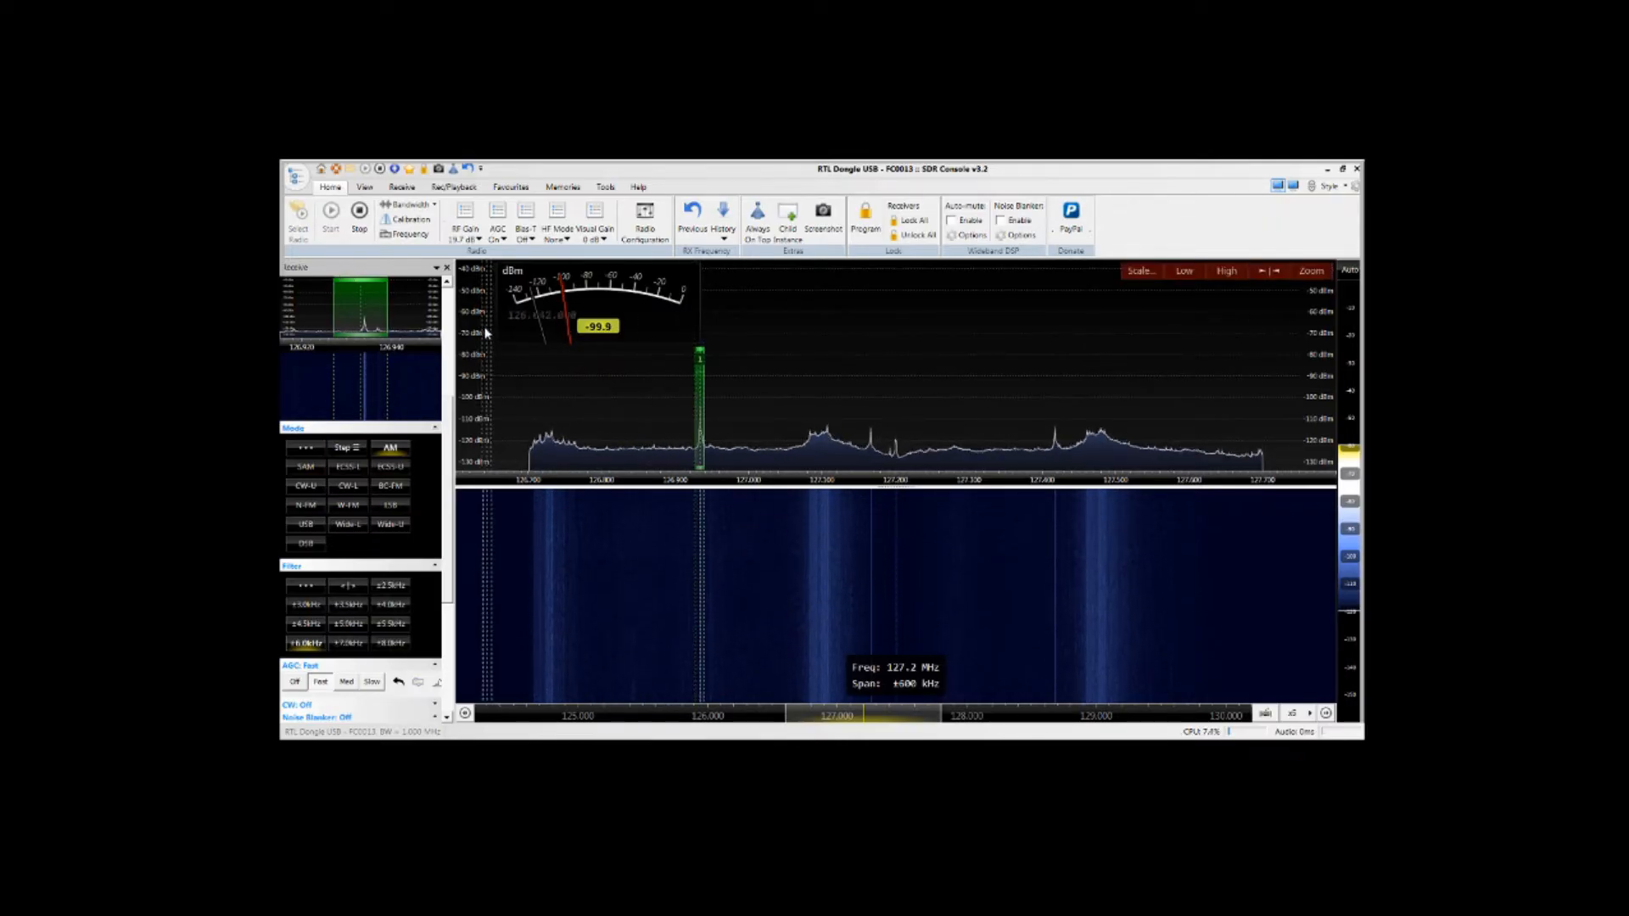
- Turn off the receiver's AM / SSB squelch
drag(447, 401, 444, 302)
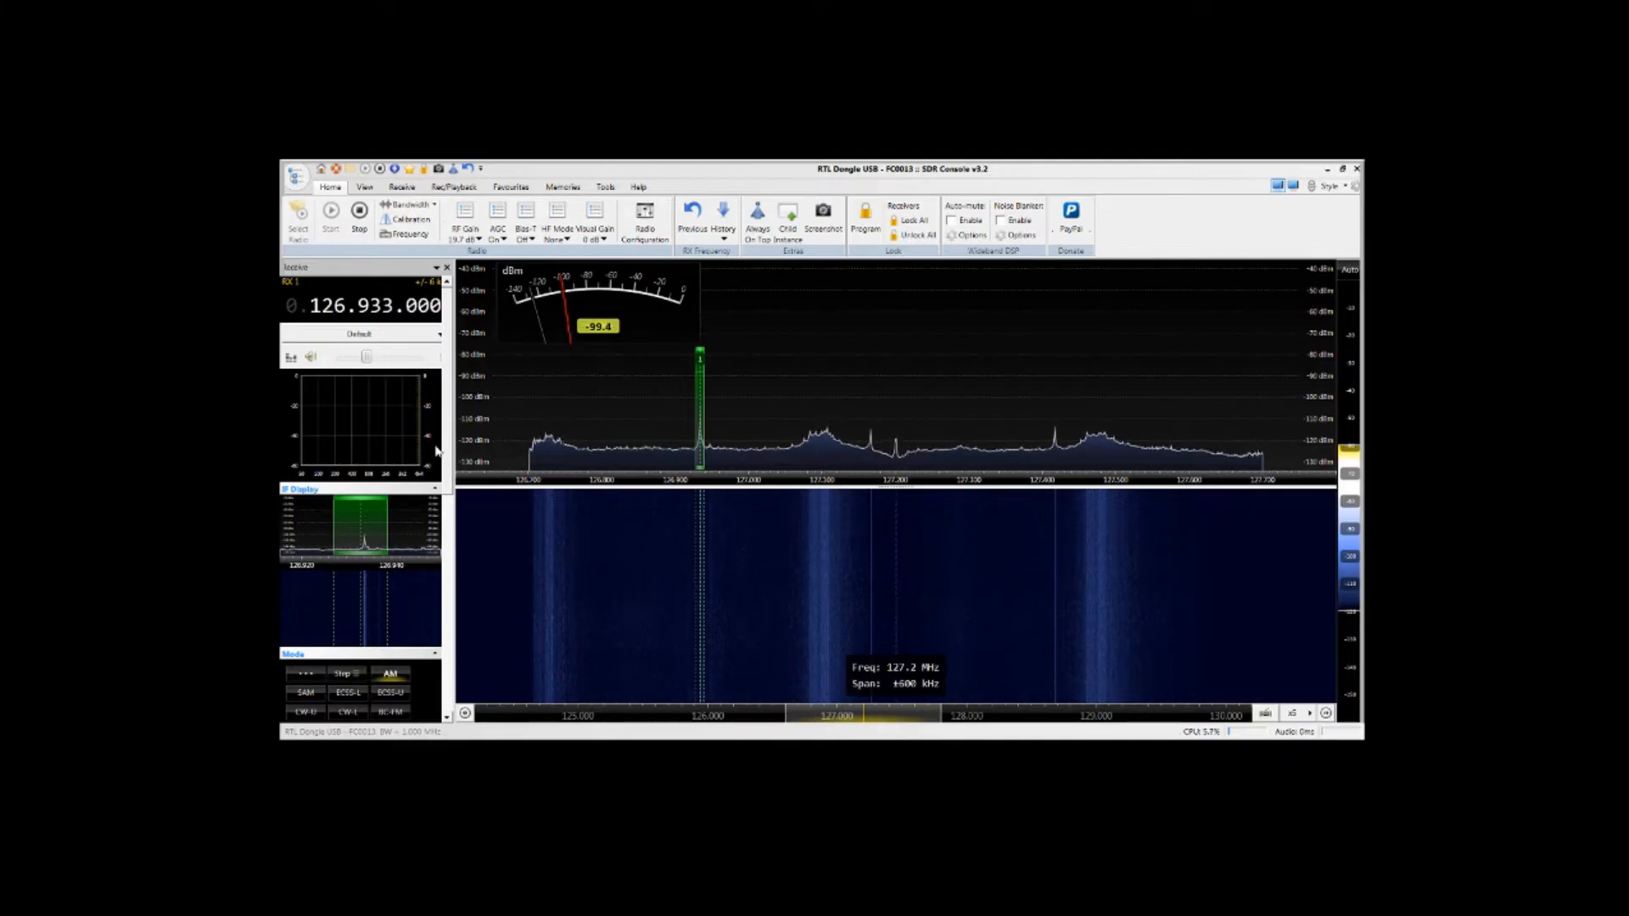
scroll(441, 378, down, 10)
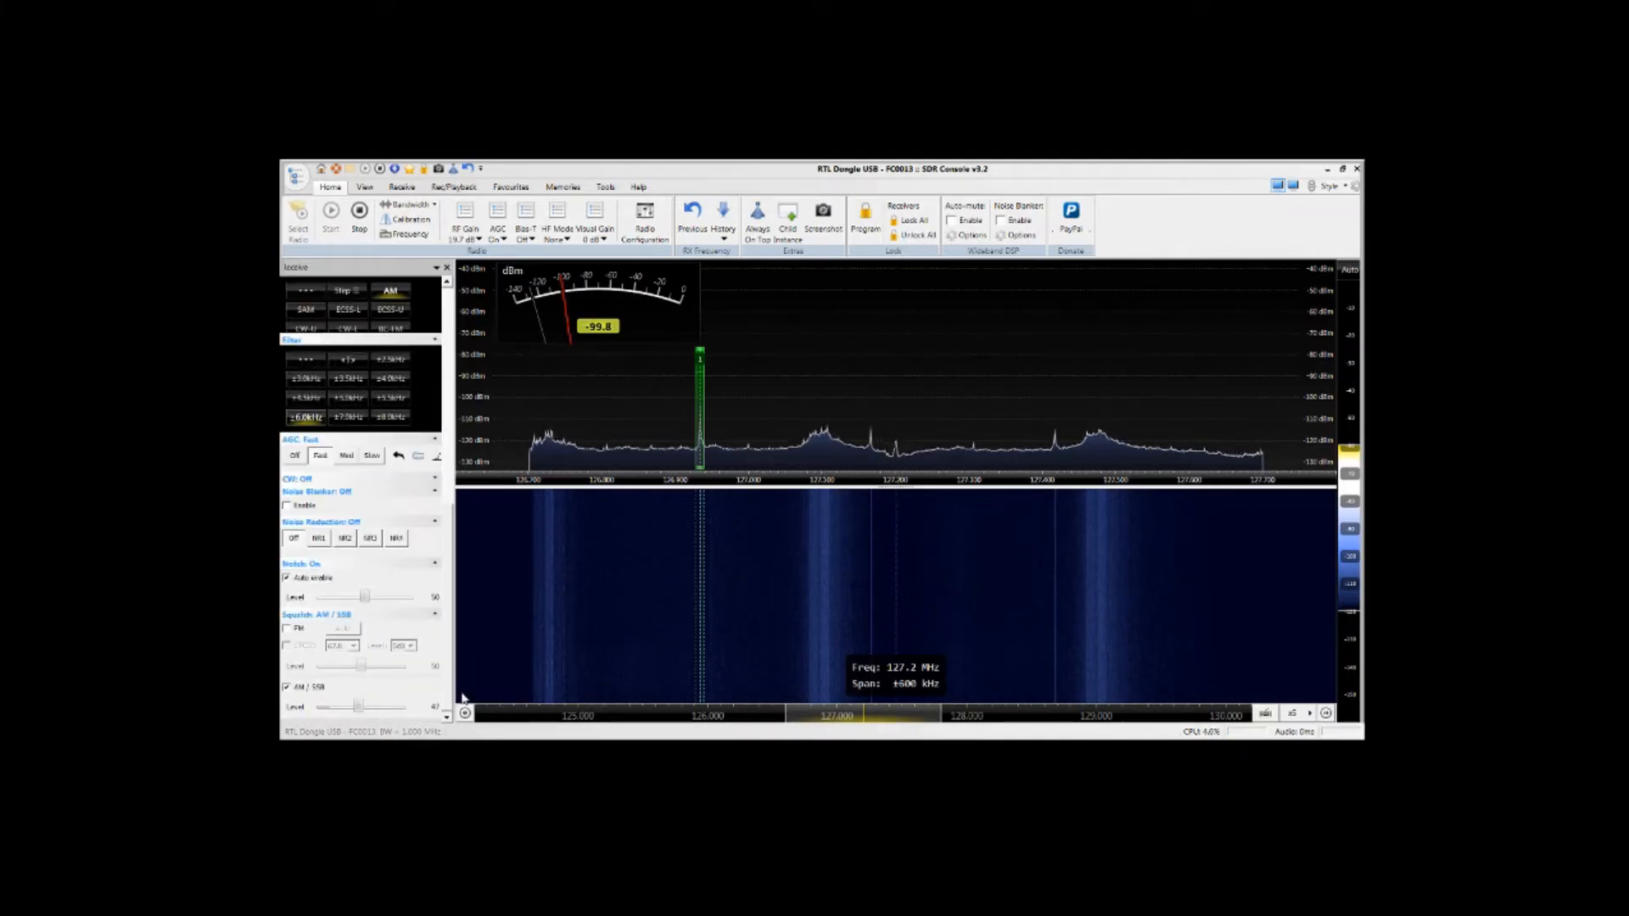
click(286, 687)
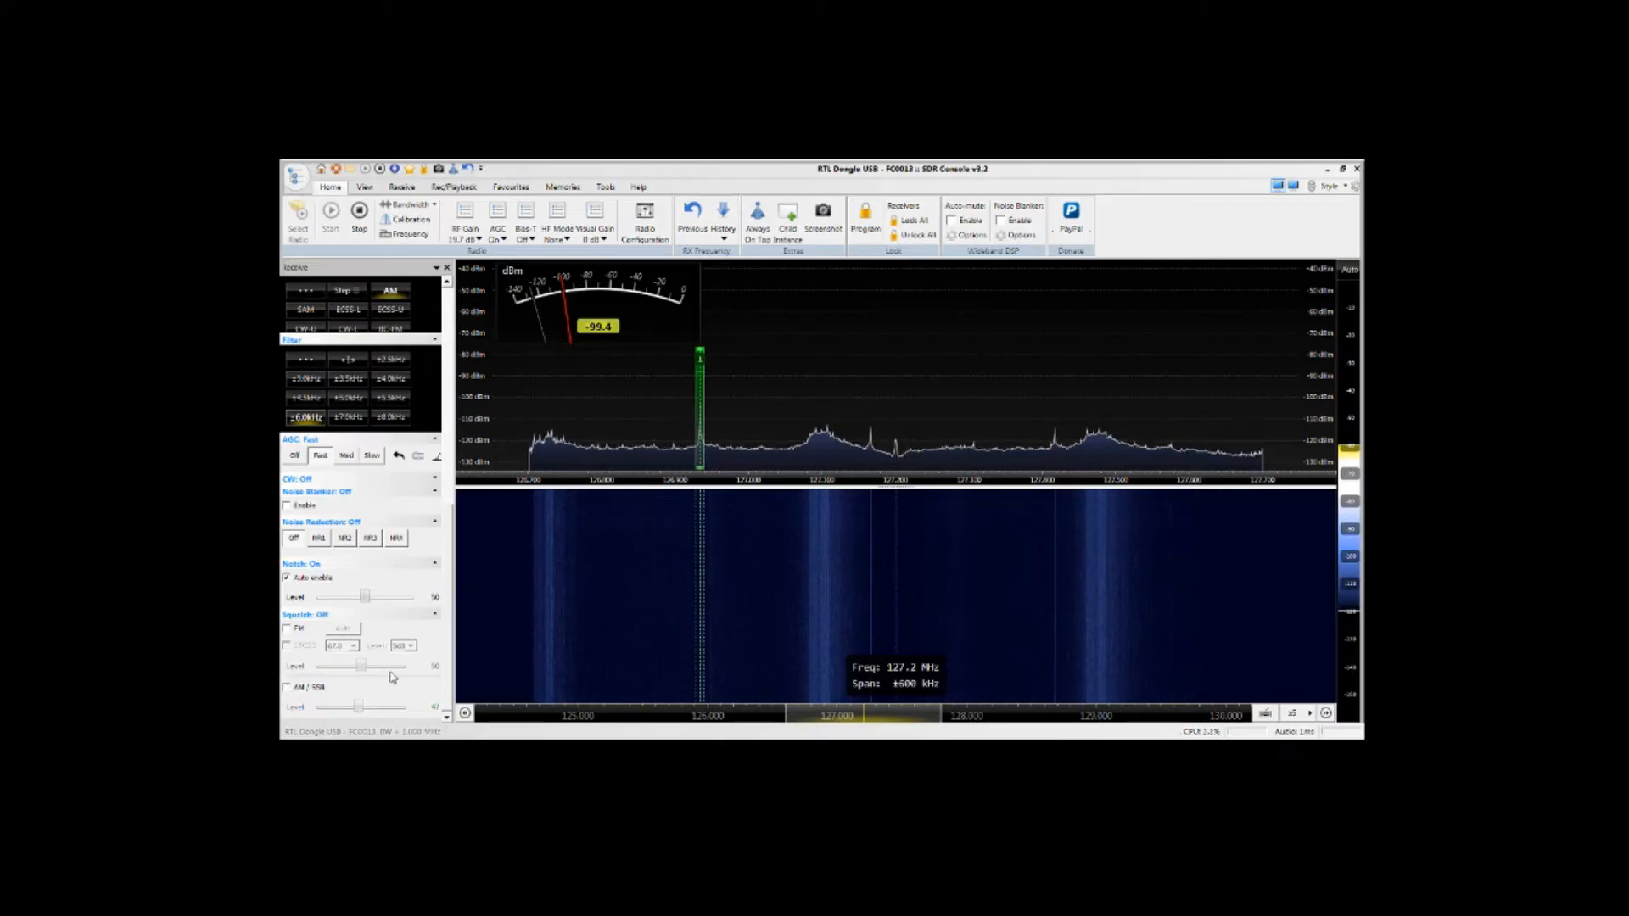
- Tune the receiver to the broad signal at 126.729 MHz in the waterfall
drag(449, 513, 450, 295)
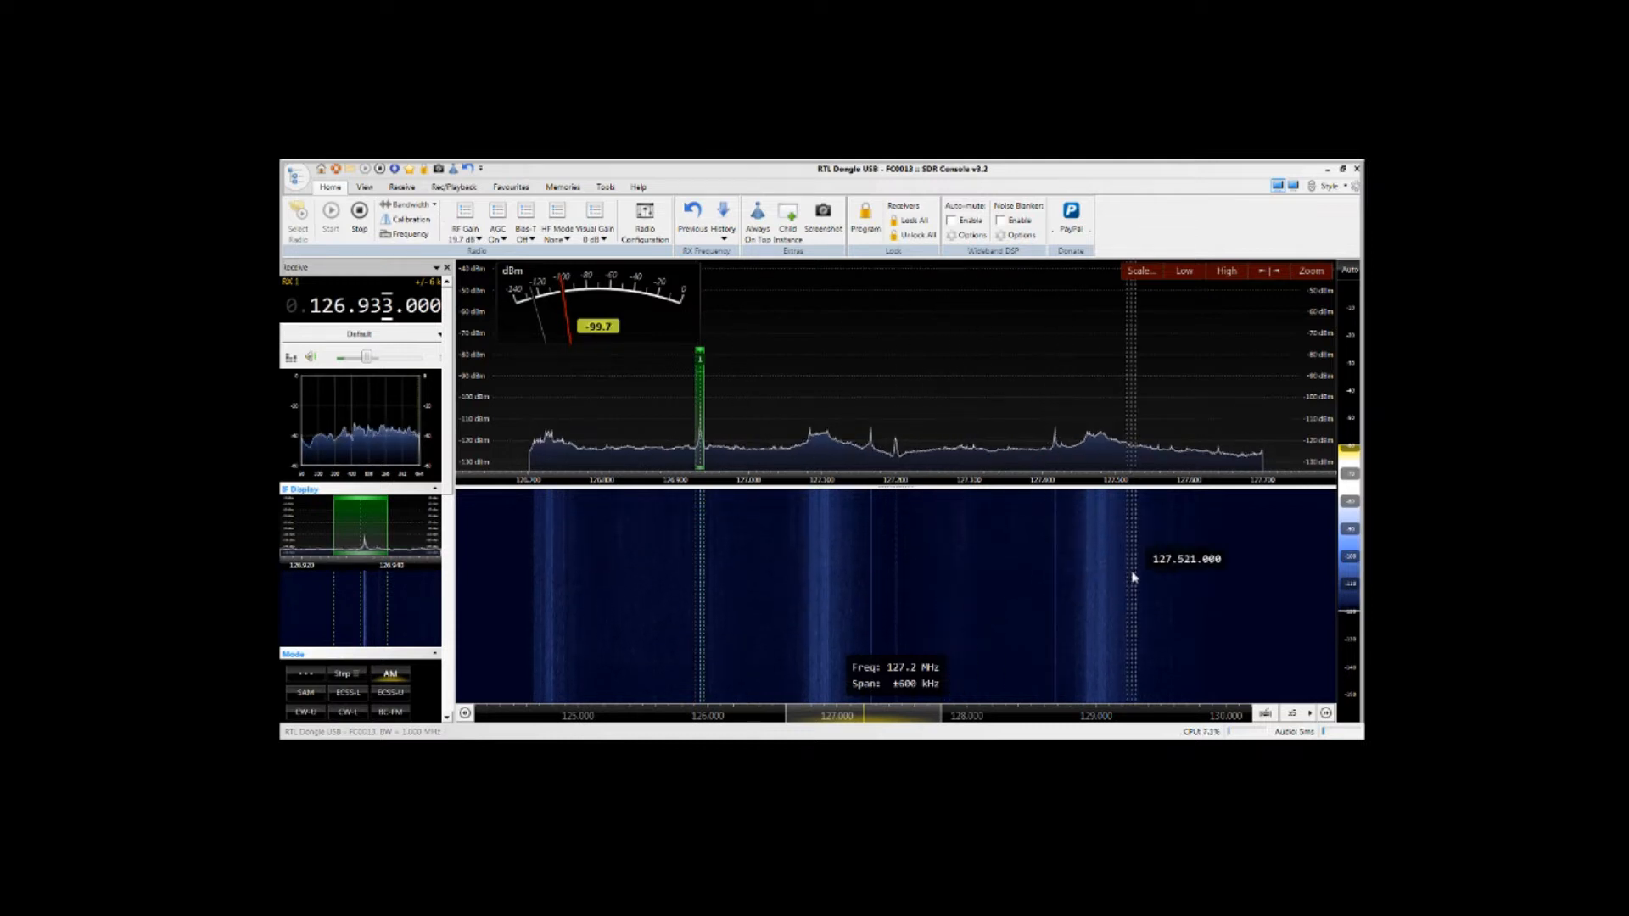
click(550, 610)
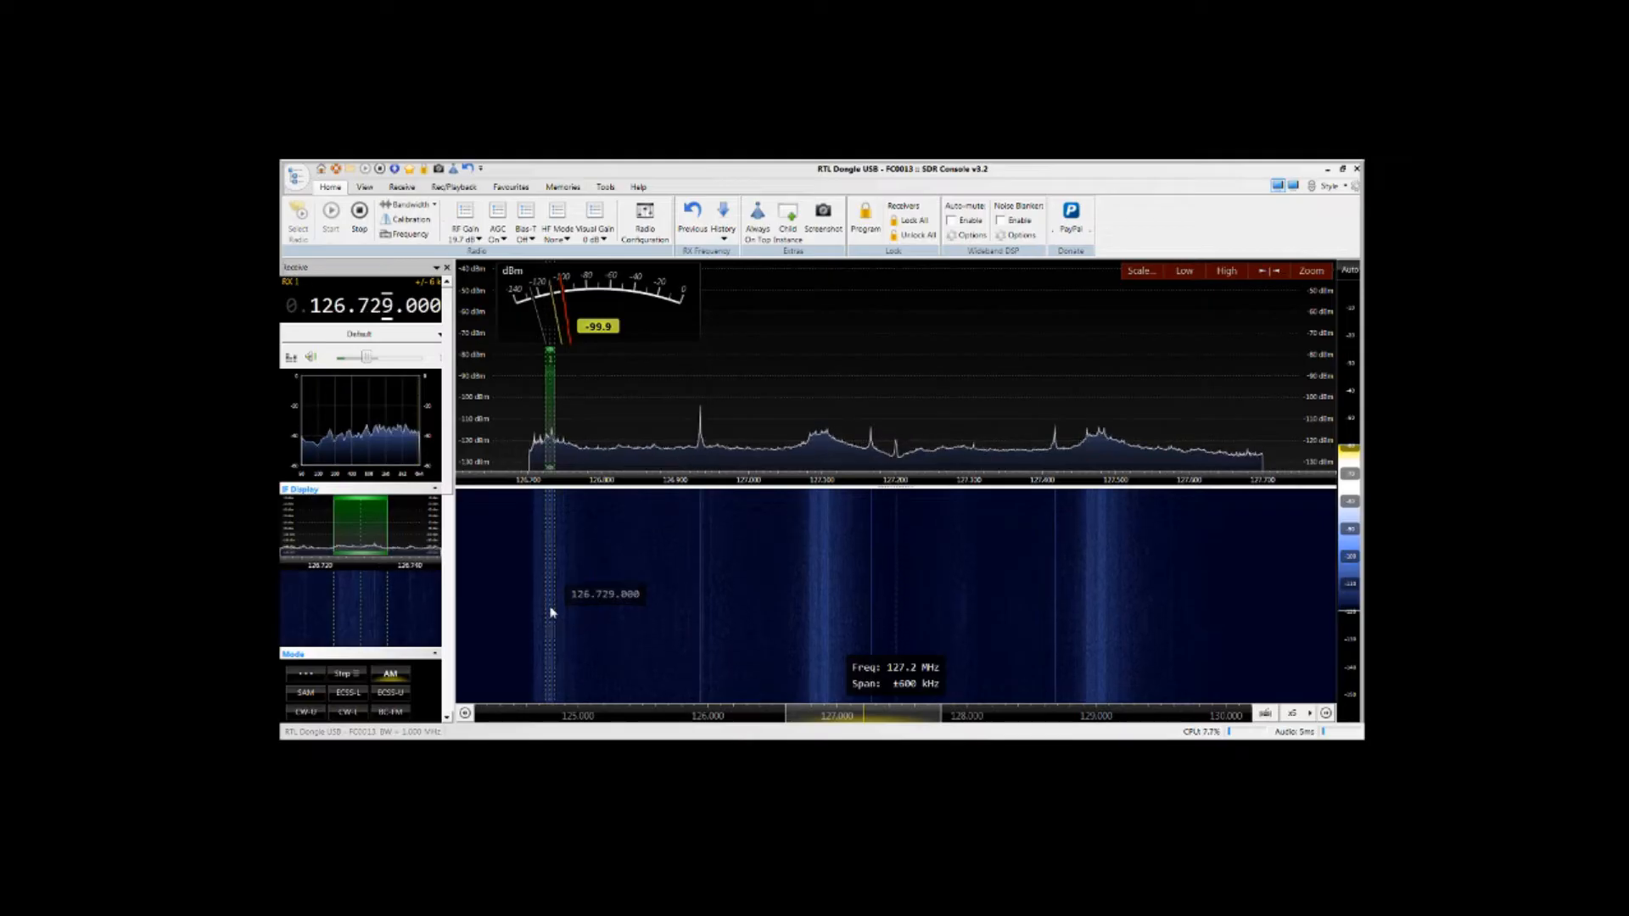
- Tune the receiver to the narrow signal near 126.936 MHz and nudge the frequency to 126.939 MHz
click(702, 634)
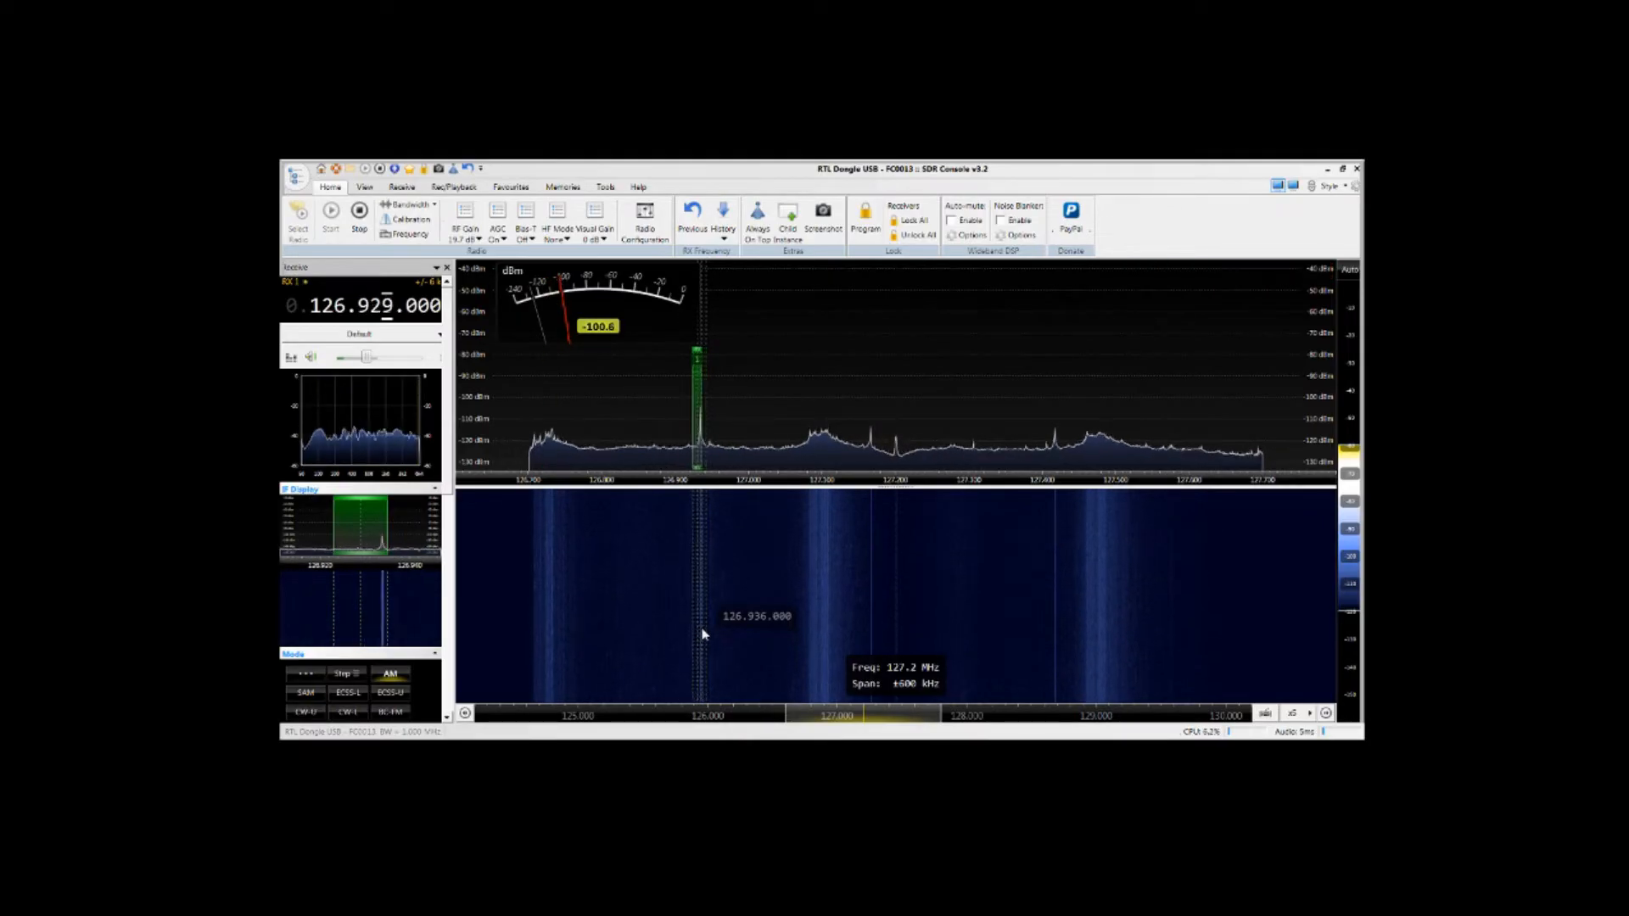
scroll(704, 629, up, 2)
scroll(766, 531, down, 6)
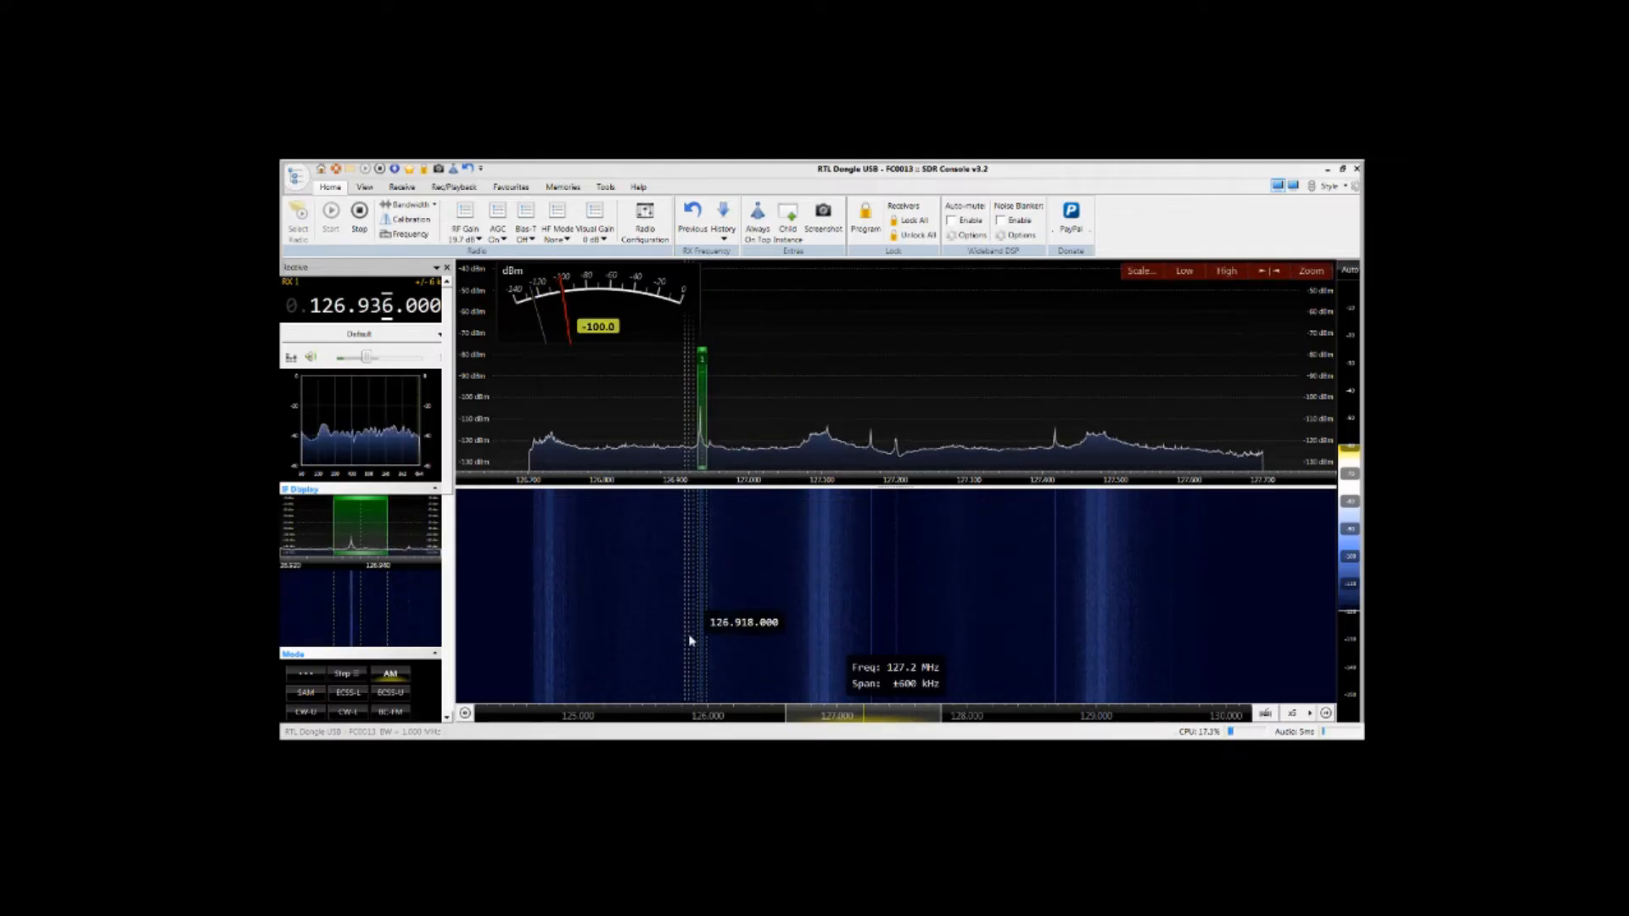
scroll(685, 628, up, 5)
scroll(684, 626, down, 2)
scroll(682, 621, up, 2)
scroll(683, 621, up, 2)
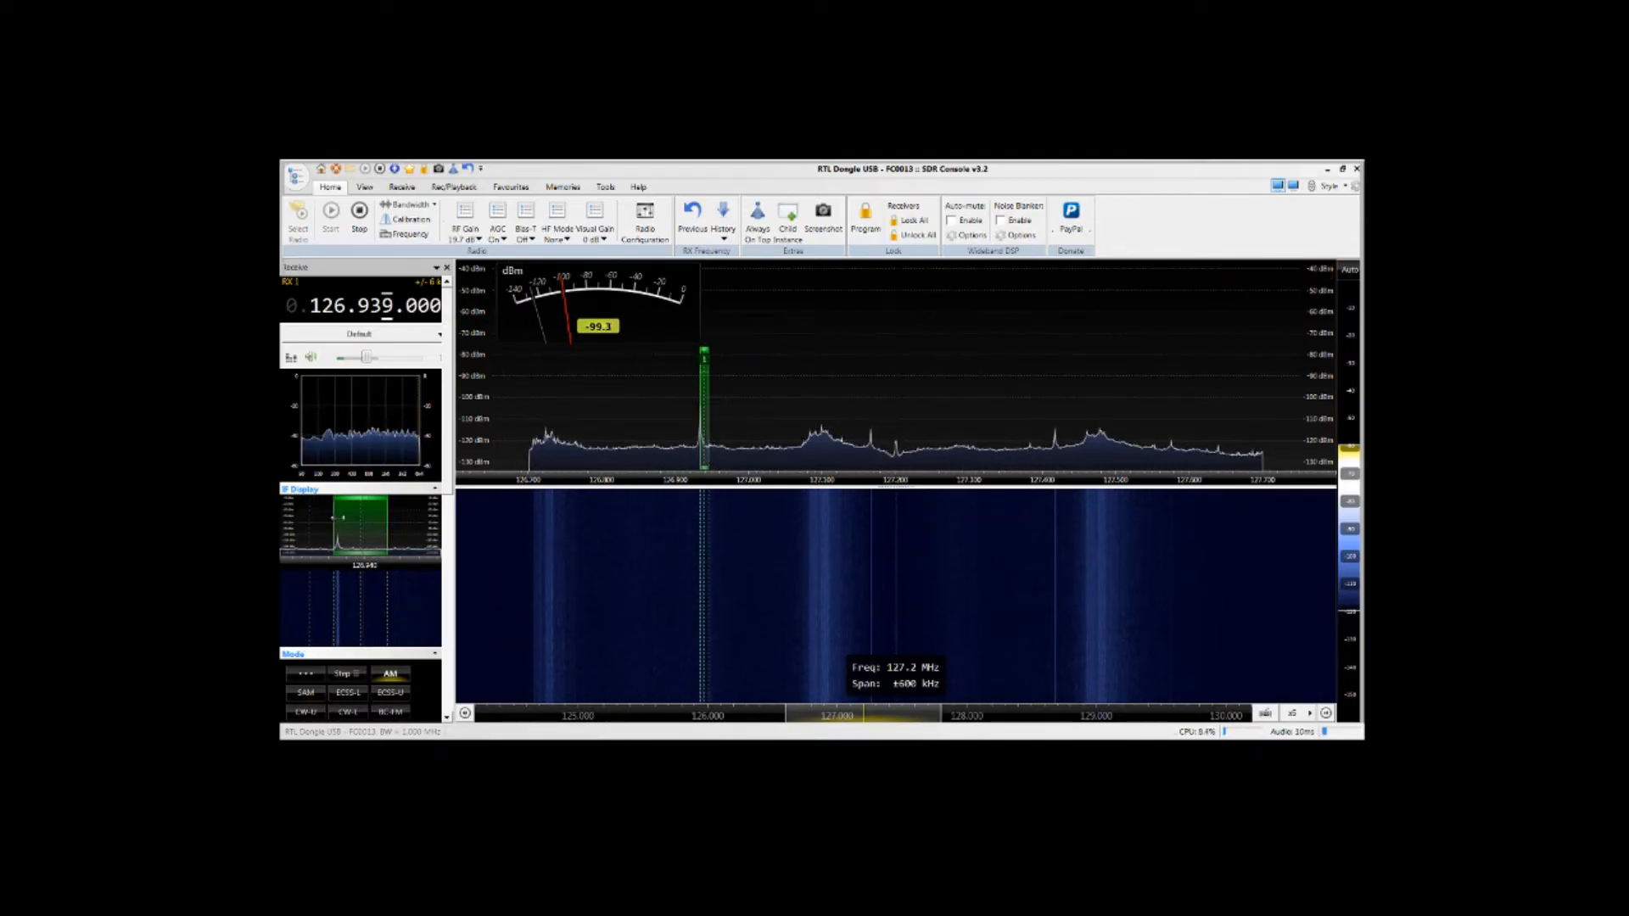
- Adjust the receiver's AM filter edges around the signal in the IF display, widening the filter to about ±6.6 kHz
drag(337, 517, 344, 517)
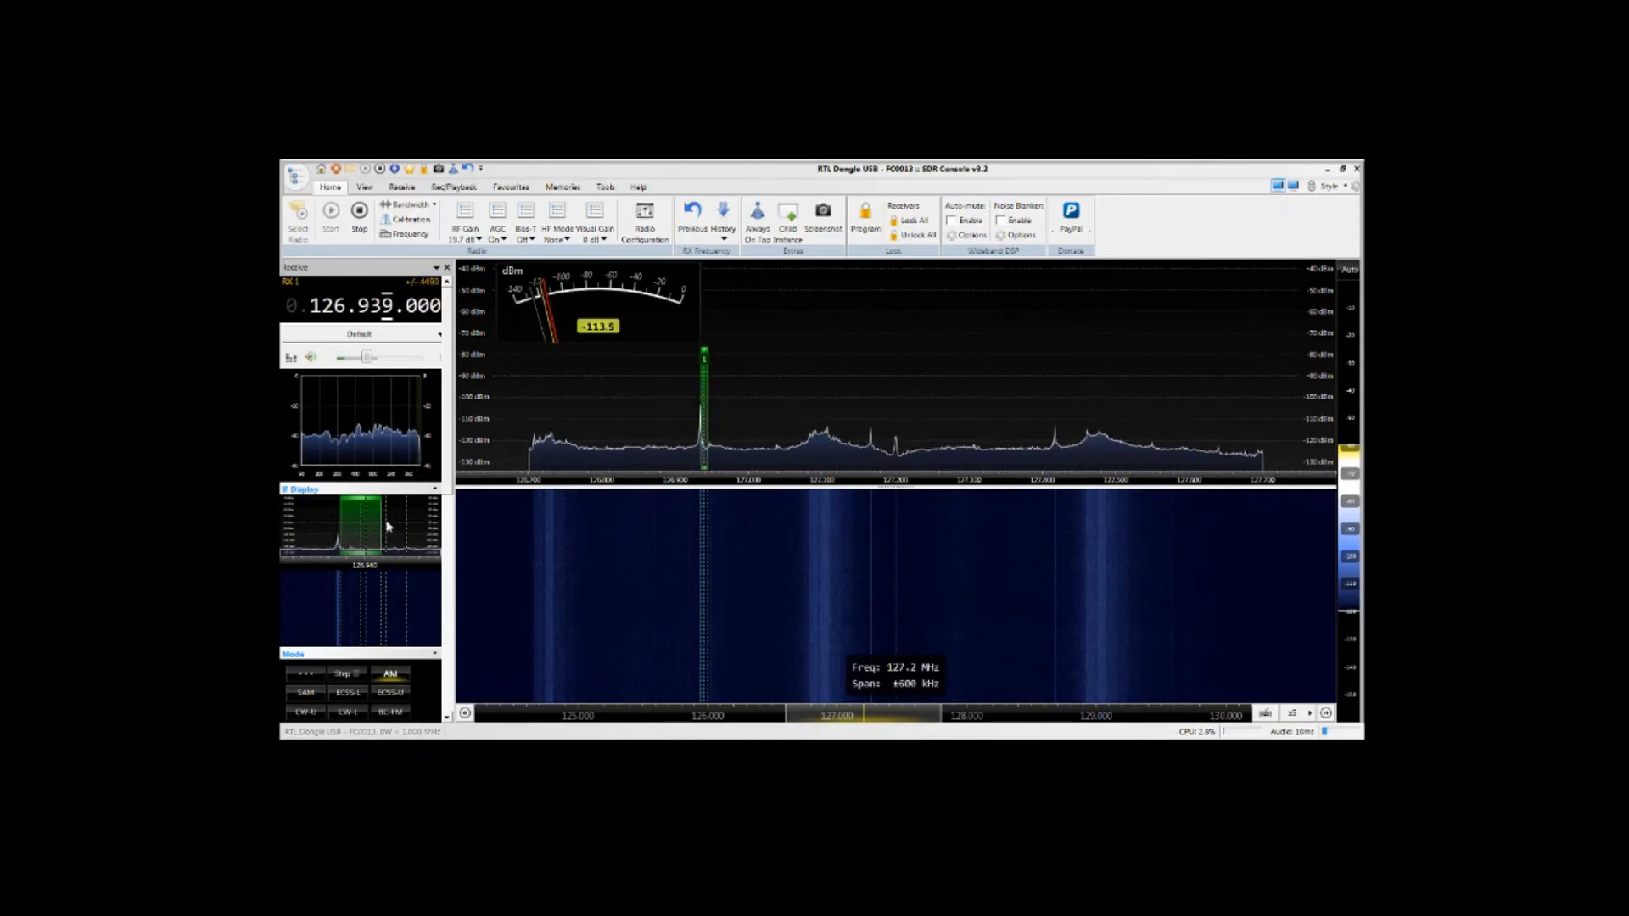
mouse_move(383, 529)
mouse_down()
mouse_move(418, 528)
mouse_move(392, 526)
mouse_up()
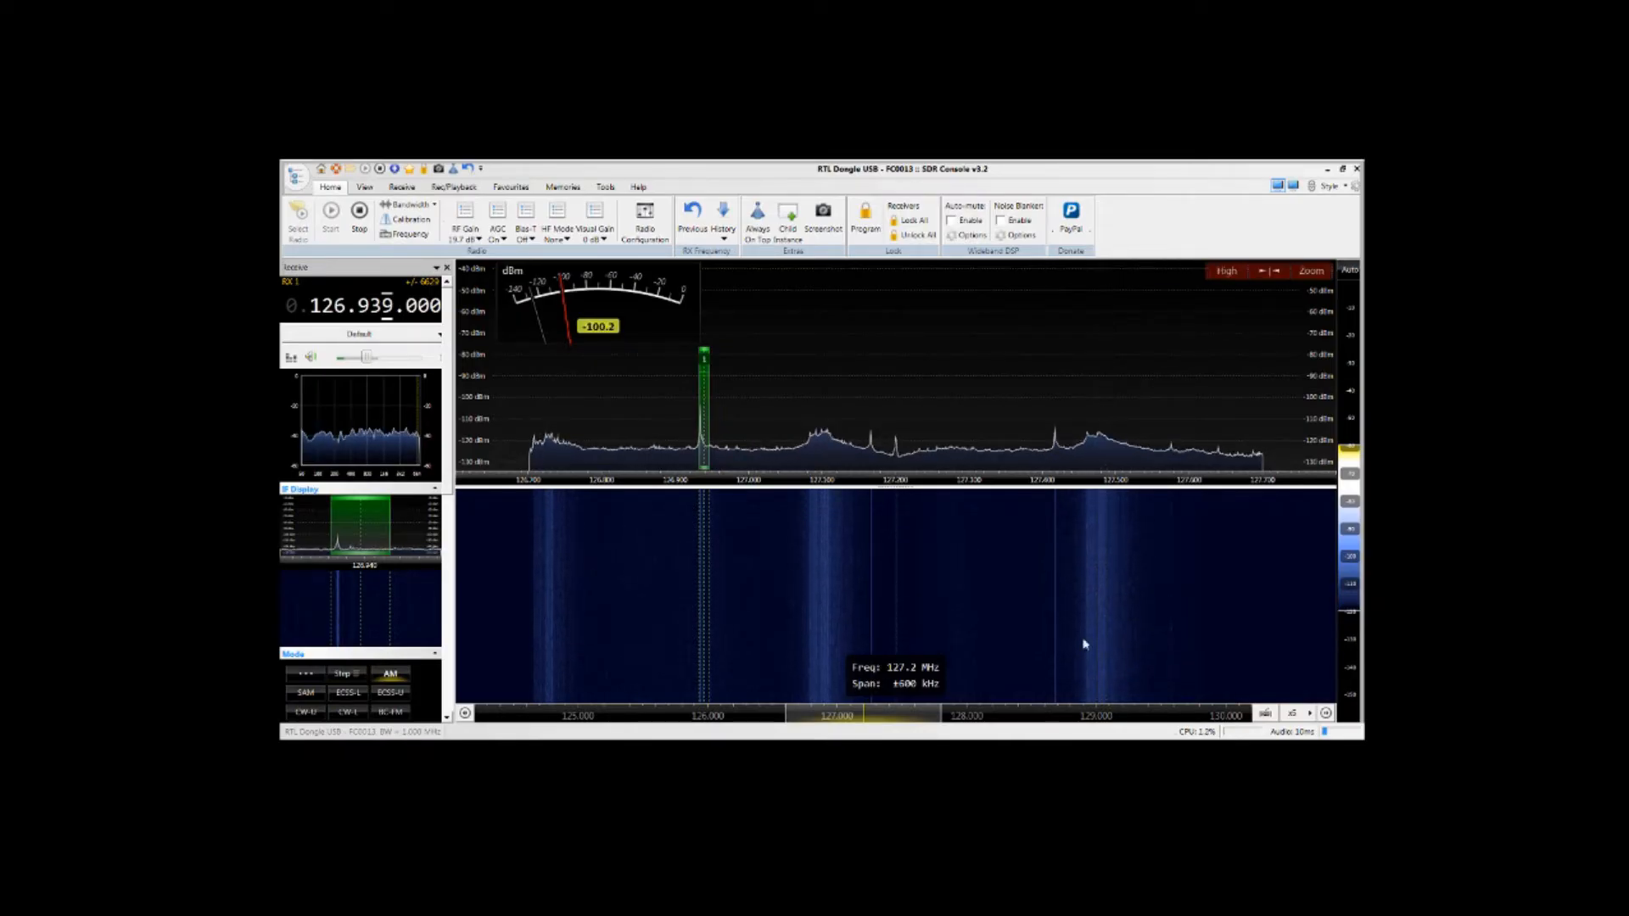
- Tune the receiver to the faint signal at 127.201 MHz, and to the neighbouring one at 127.167 MHz
click(899, 610)
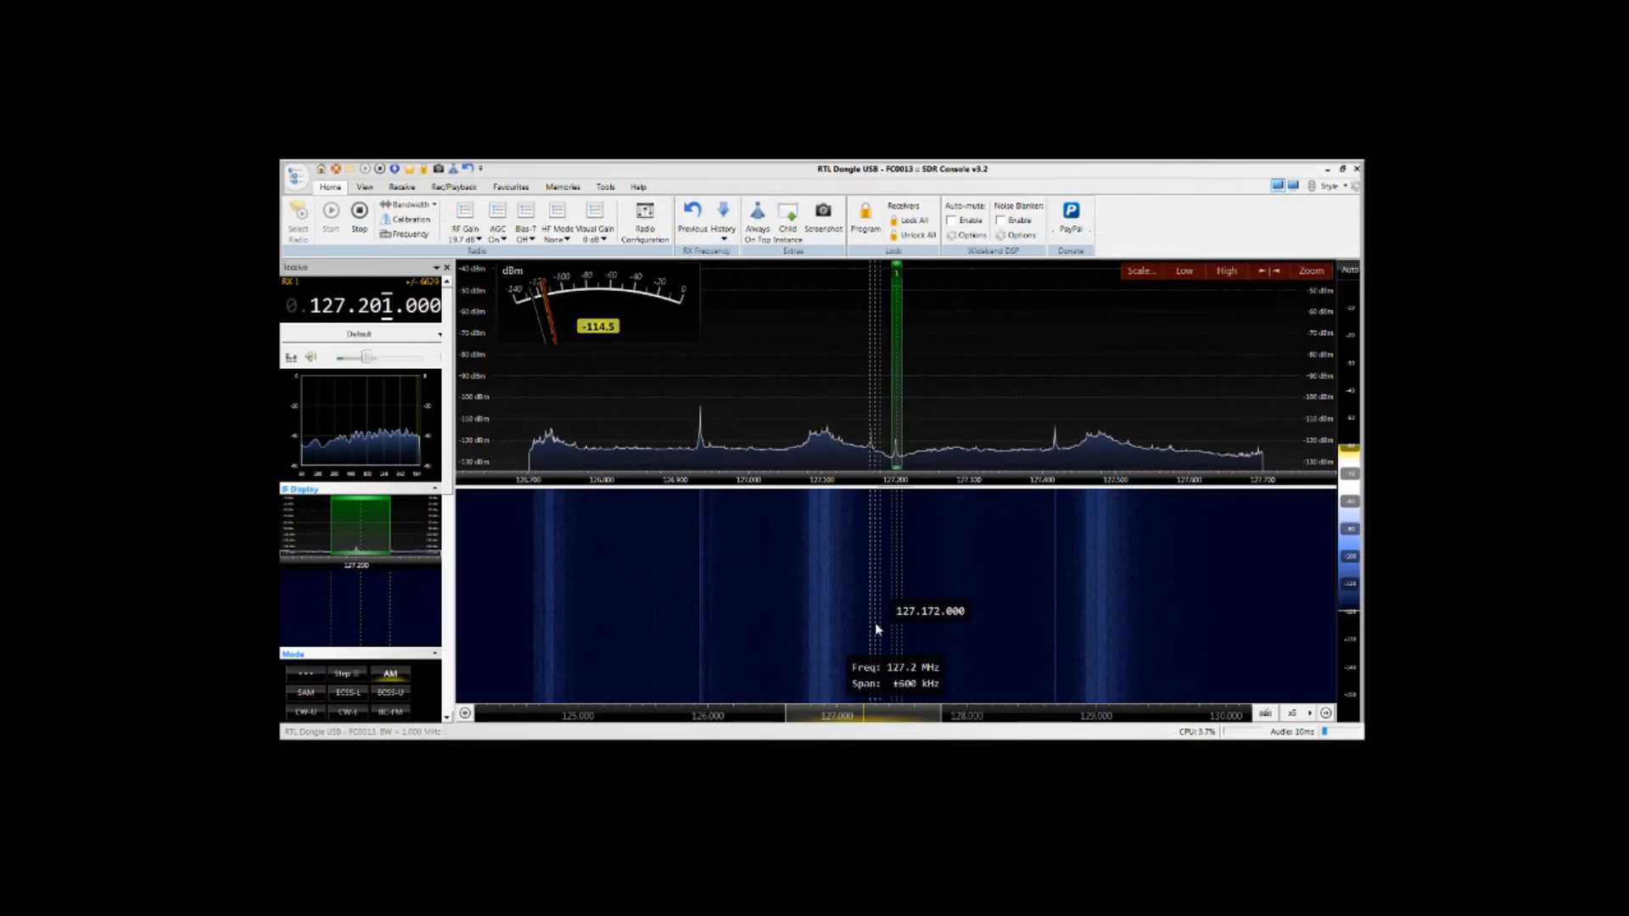
click(872, 632)
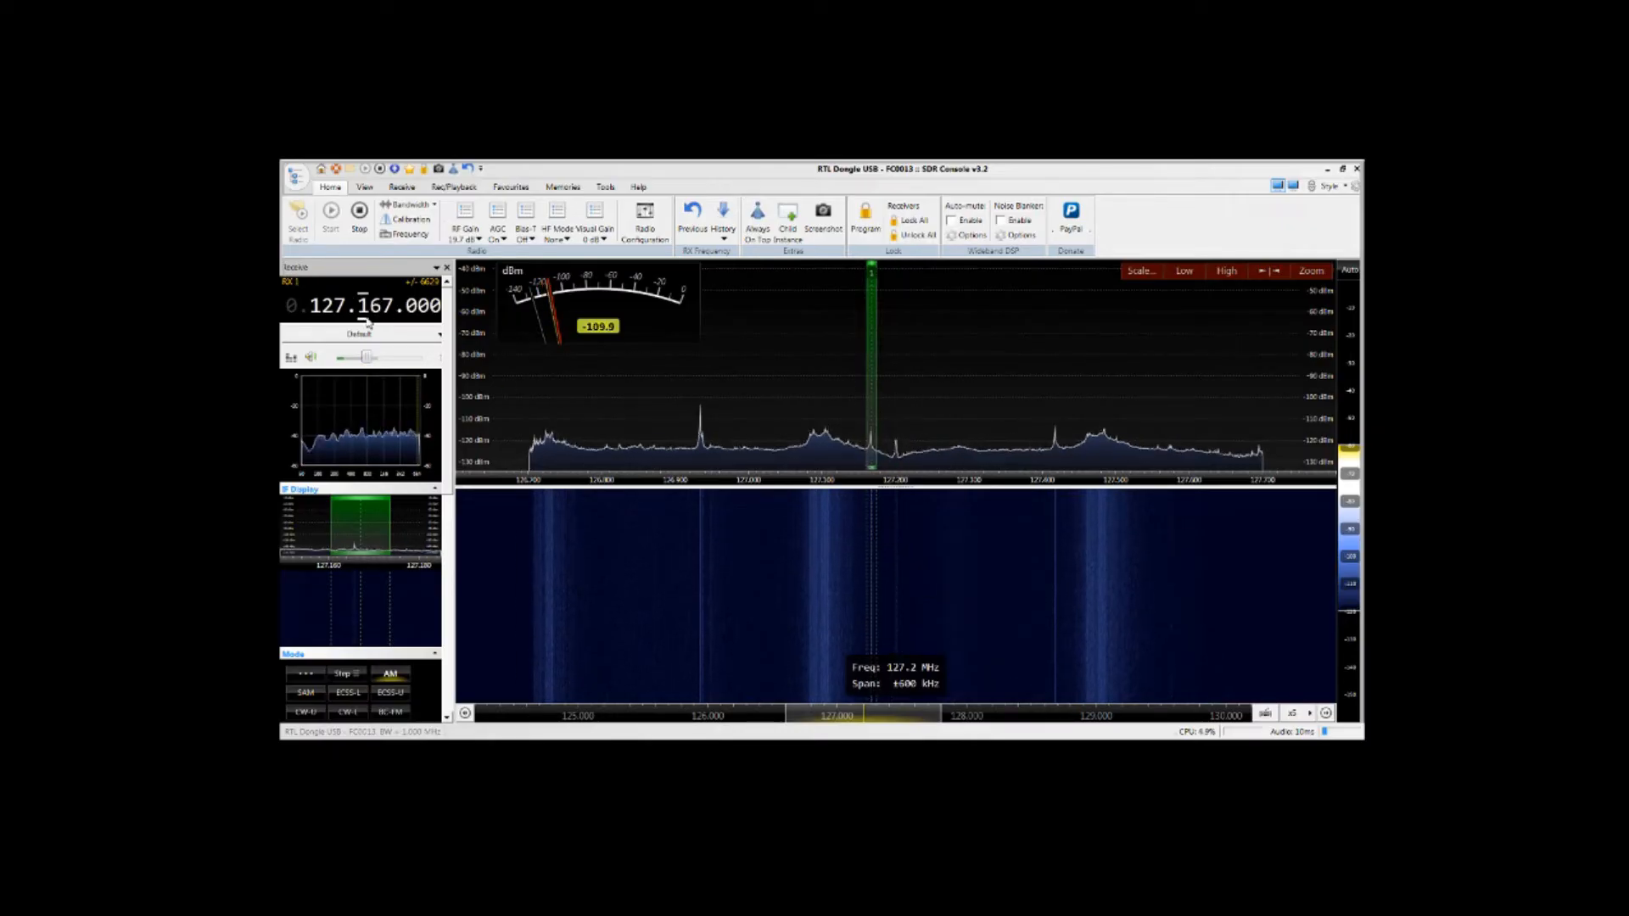
- Move the receiver up to the 129 MHz range, tune it to the narrow signal at 128.932 MHz and raise the volume
scroll(339, 308, up, 2)
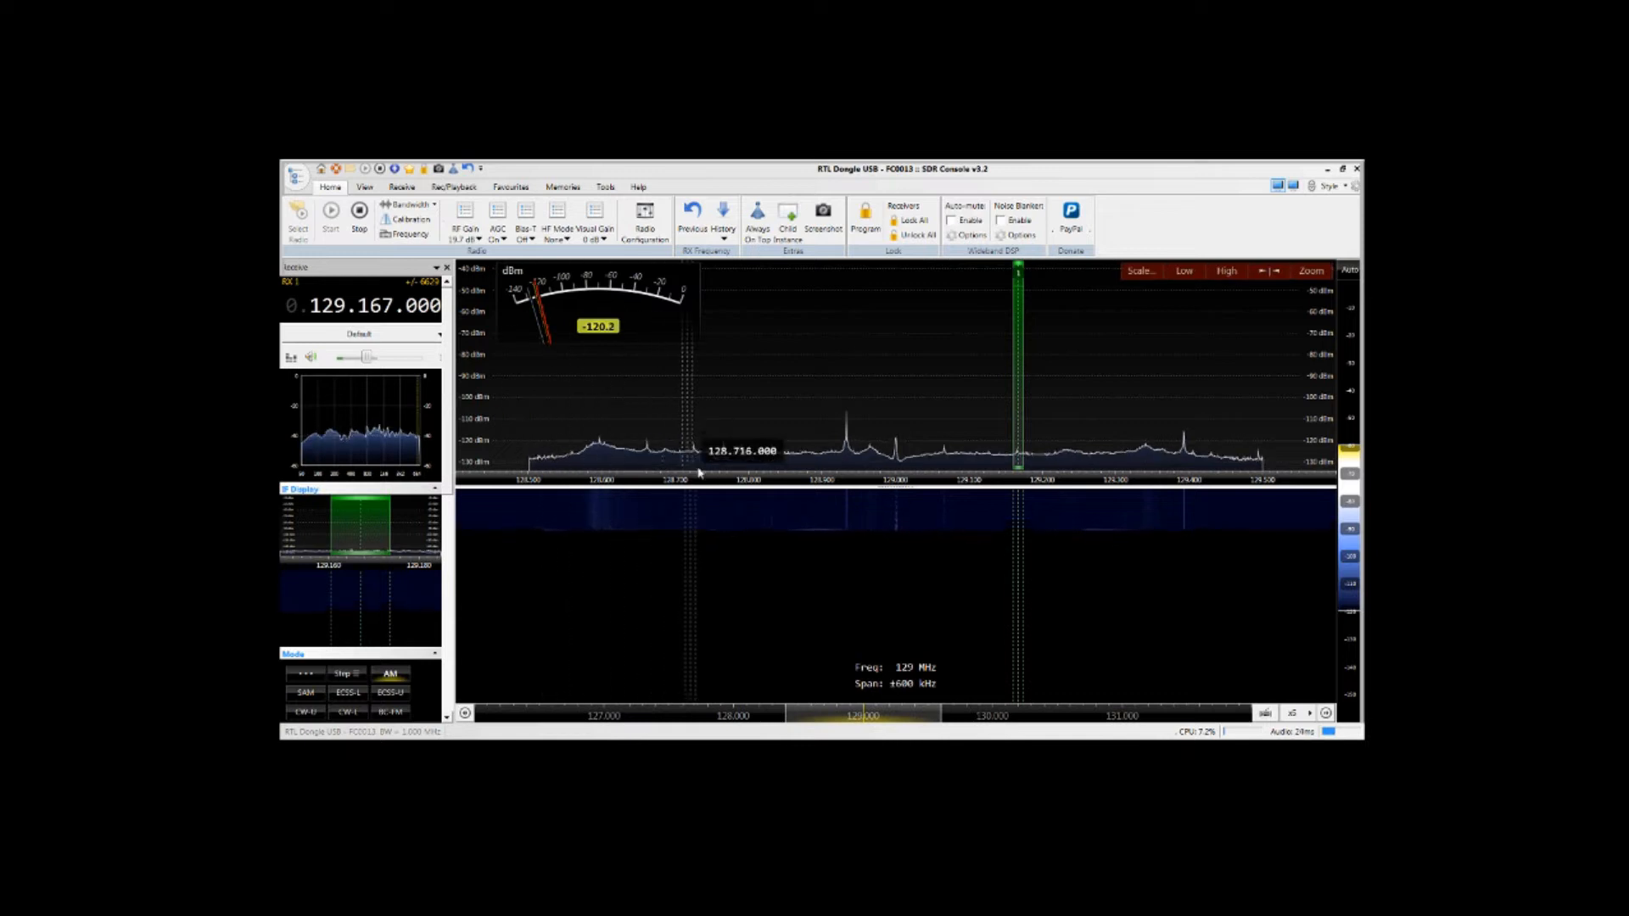
click(897, 514)
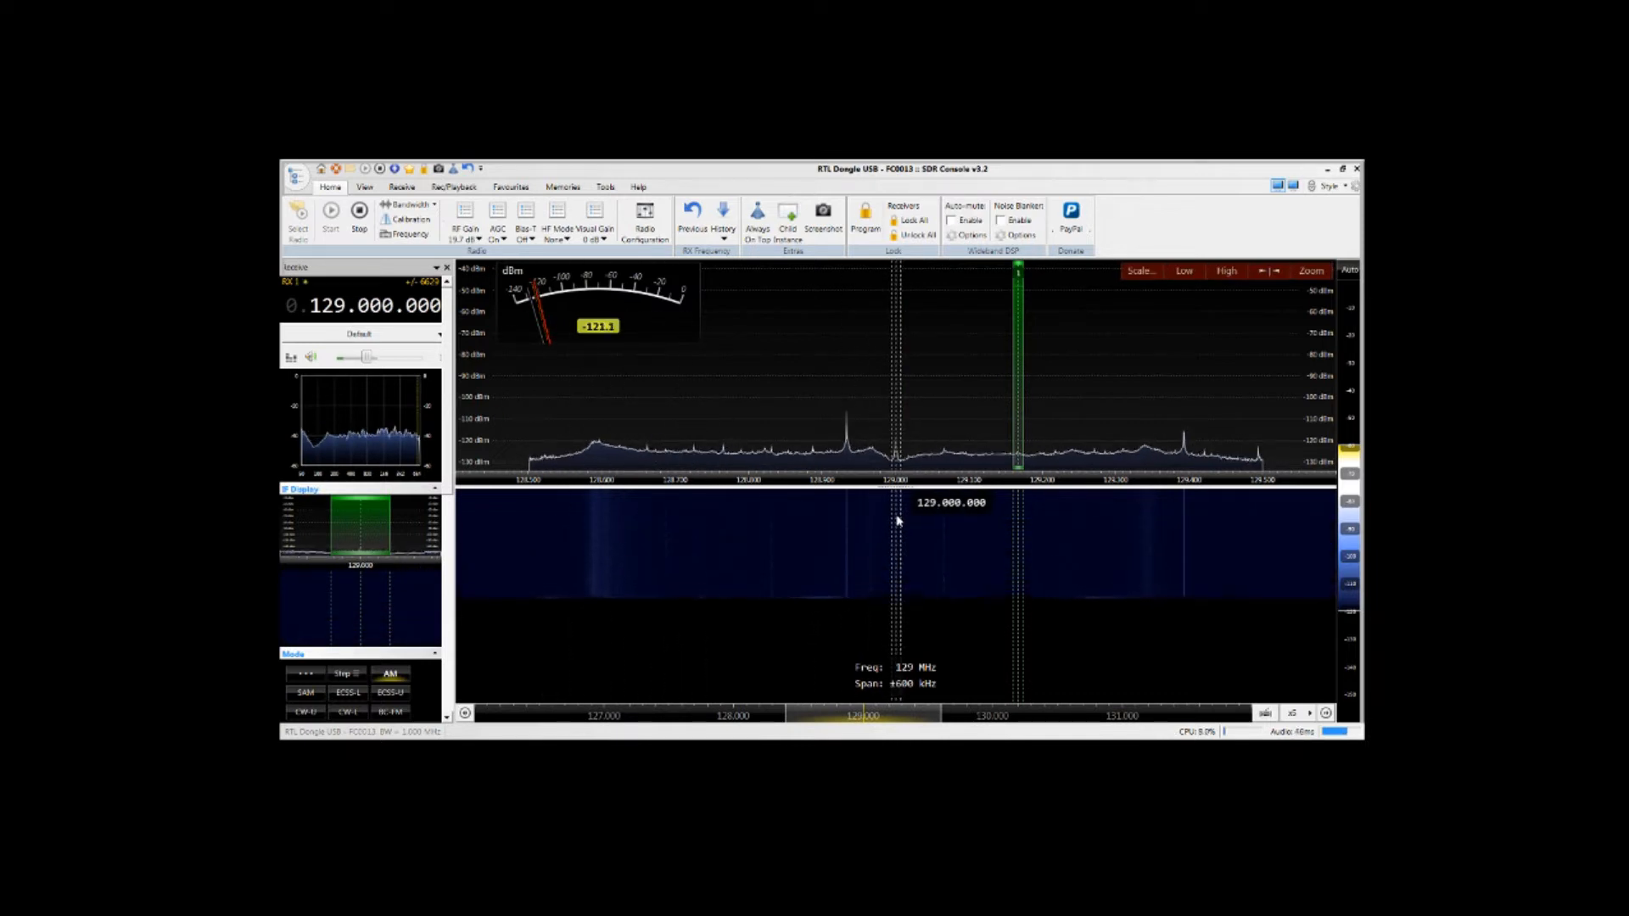
click(846, 543)
mouse_move(366, 358)
mouse_down()
mouse_move(409, 357)
mouse_move(396, 366)
mouse_up()
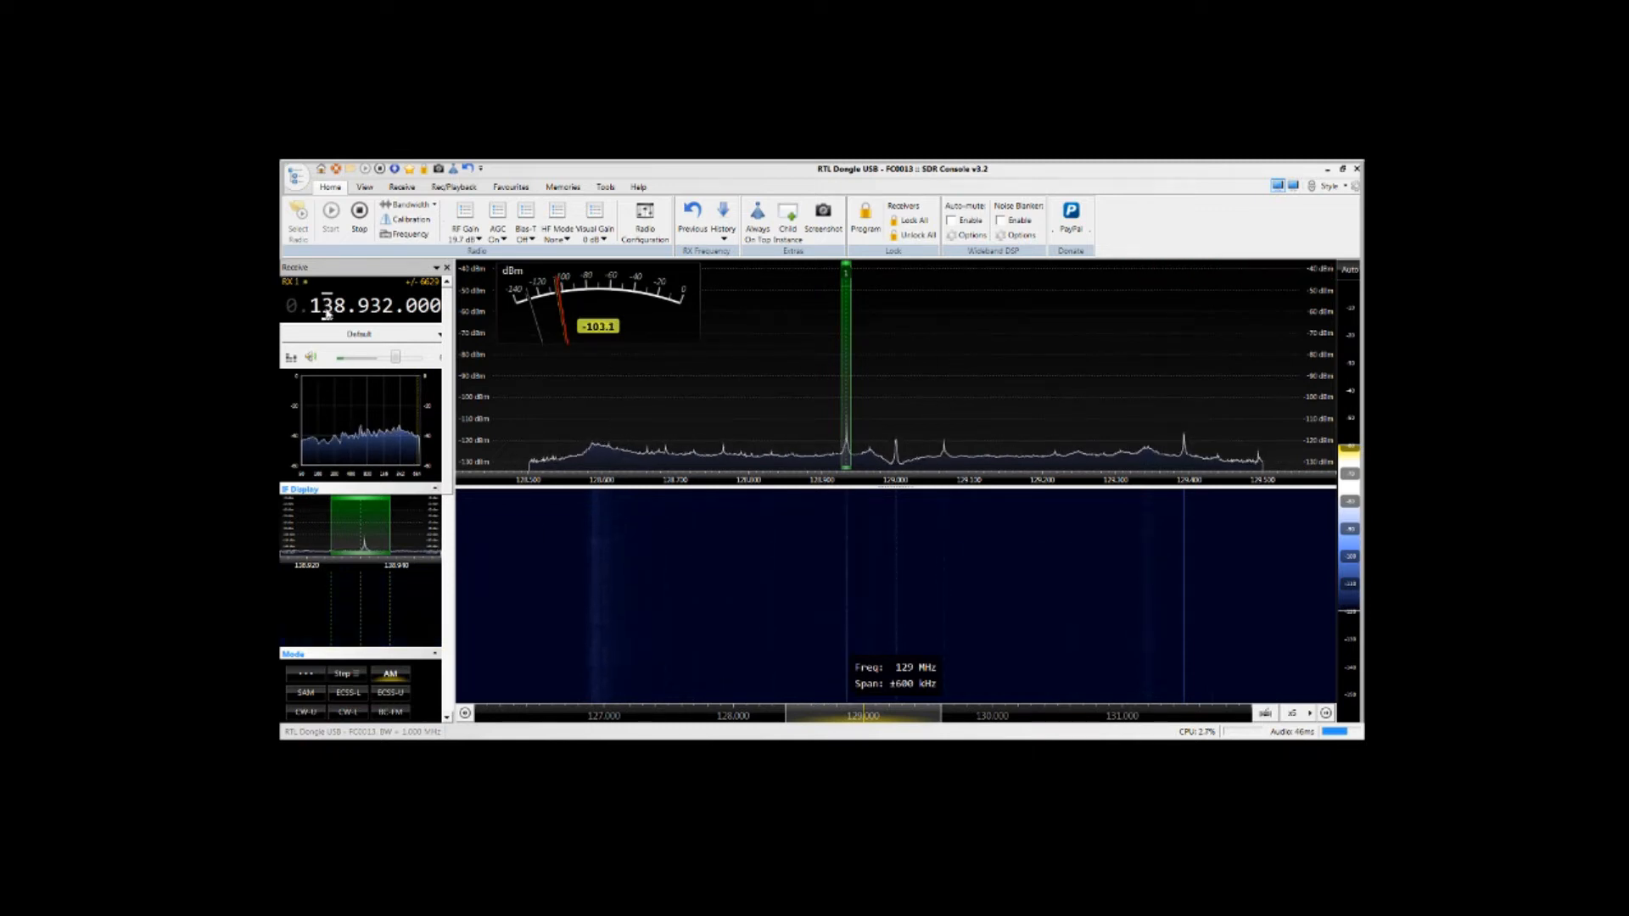
- Set the receiver frequency to 132.200 MHz, adjusting it digit by digit
scroll(339, 313, up, 7)
scroll(339, 314, down, 3)
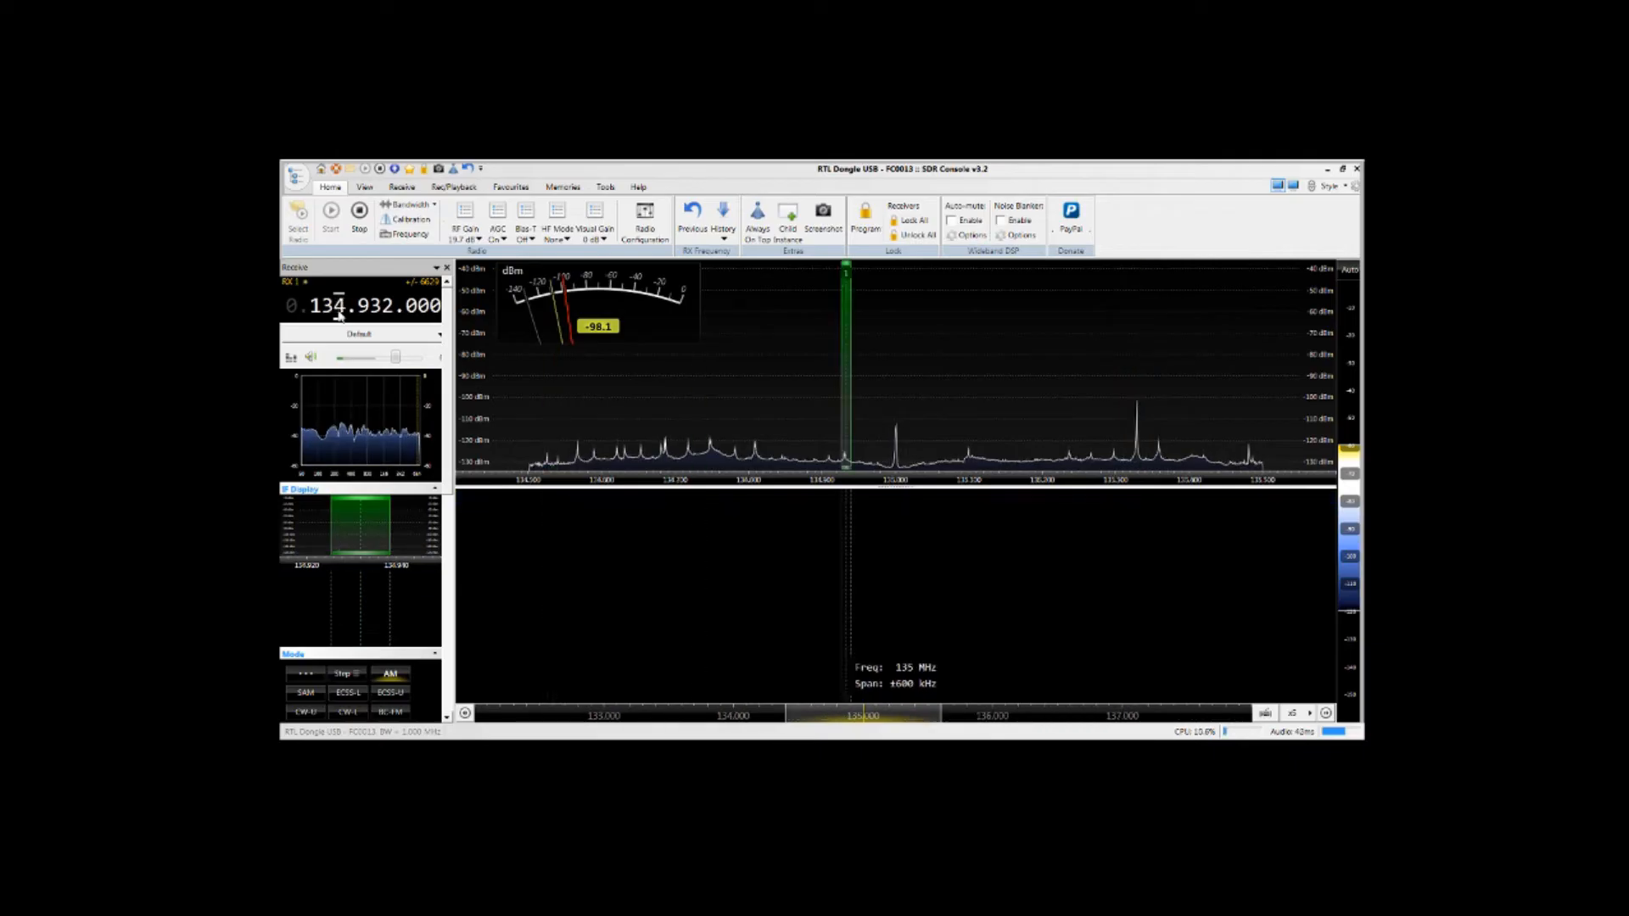
scroll(363, 306, down, 7)
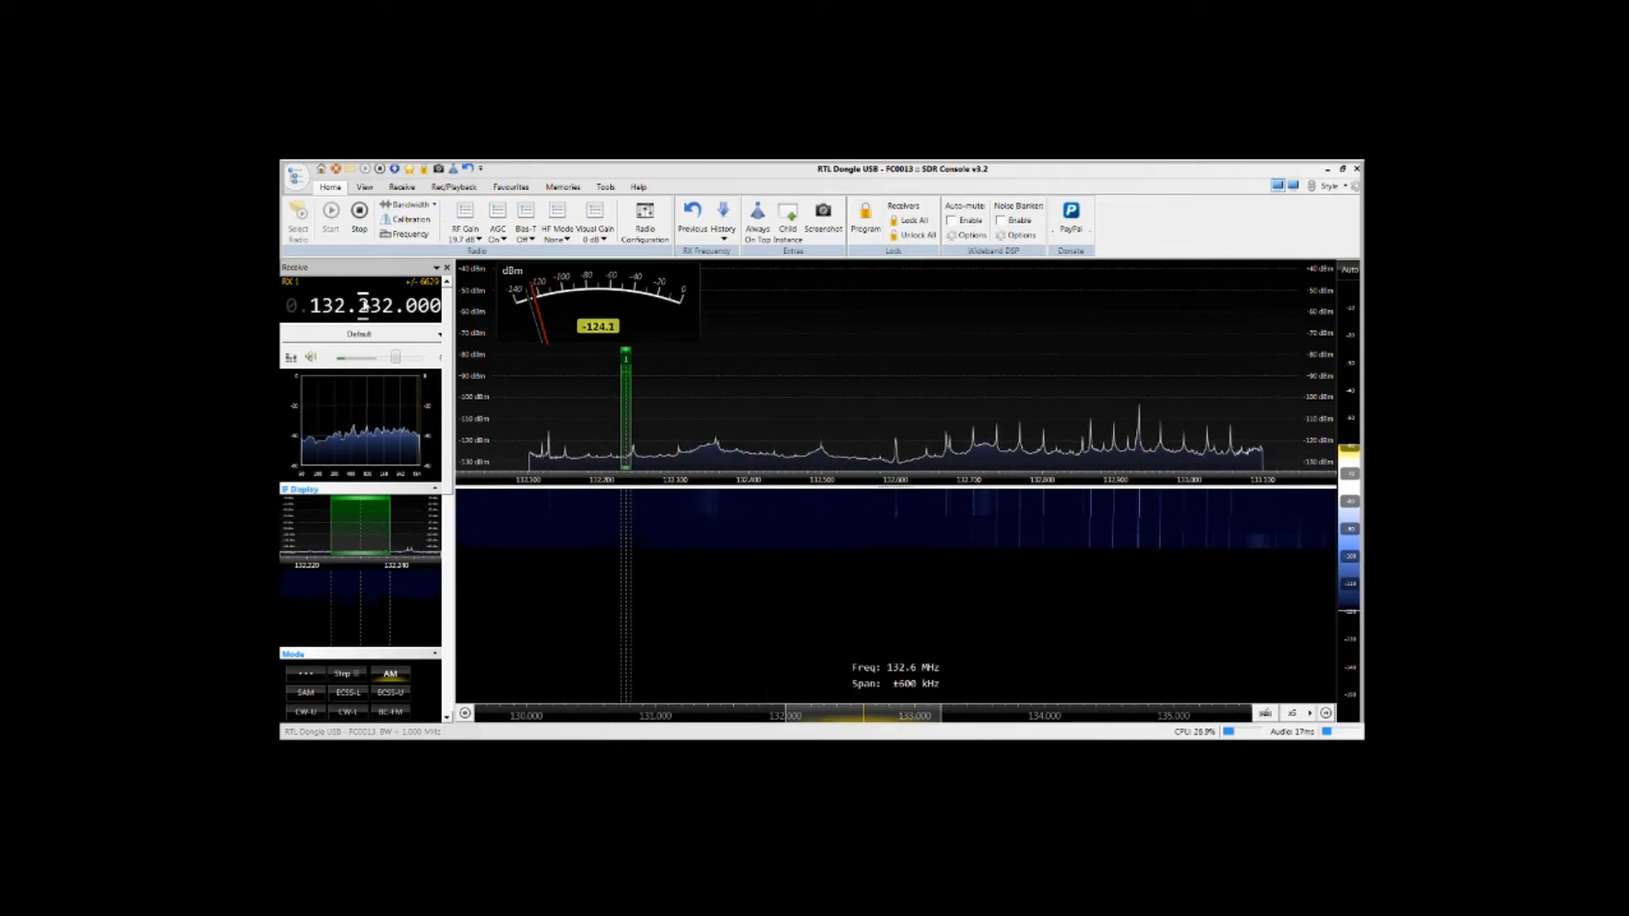
scroll(377, 311, down, 3)
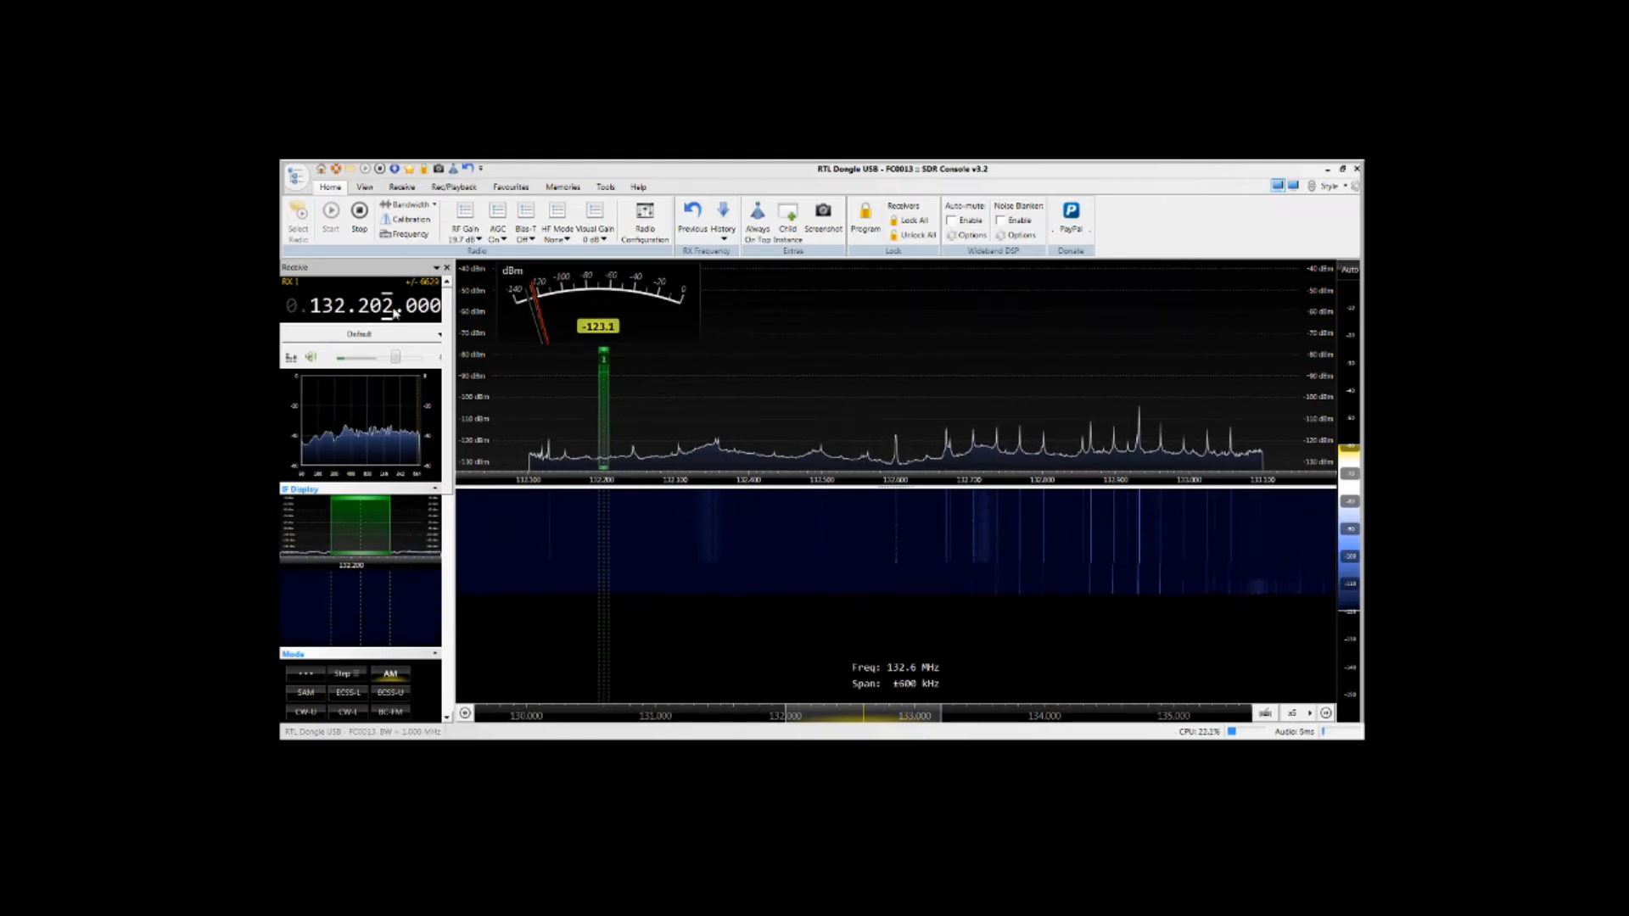
scroll(394, 313, down, 1)
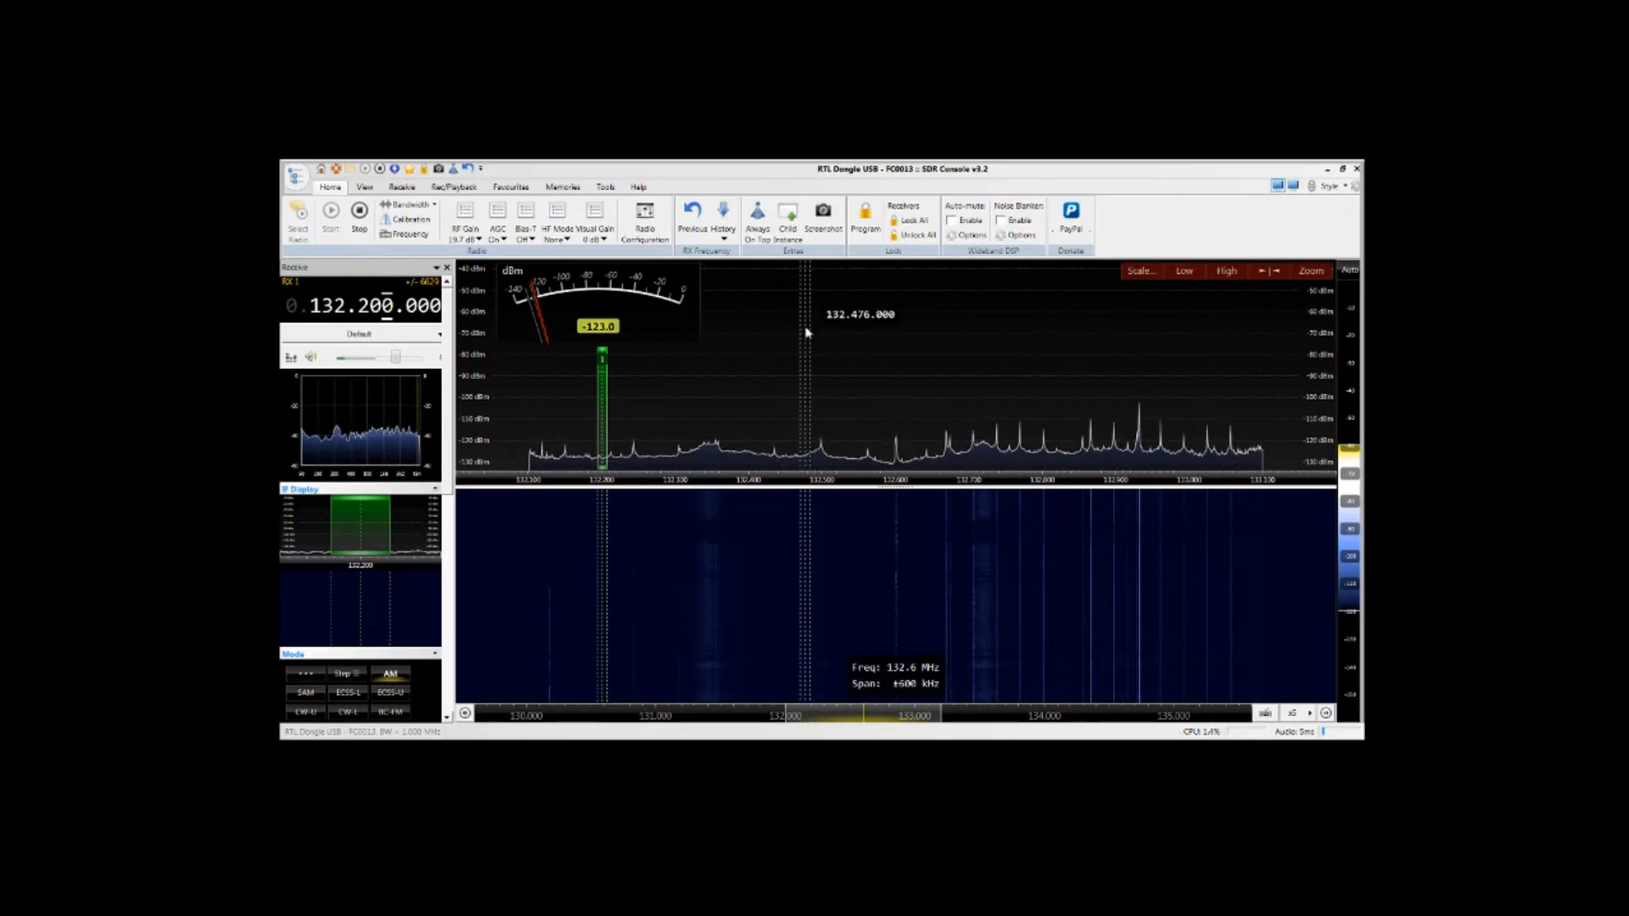
- Set the dongle's frequency calibration in the radio configuration to 270 PPM
click(660, 242)
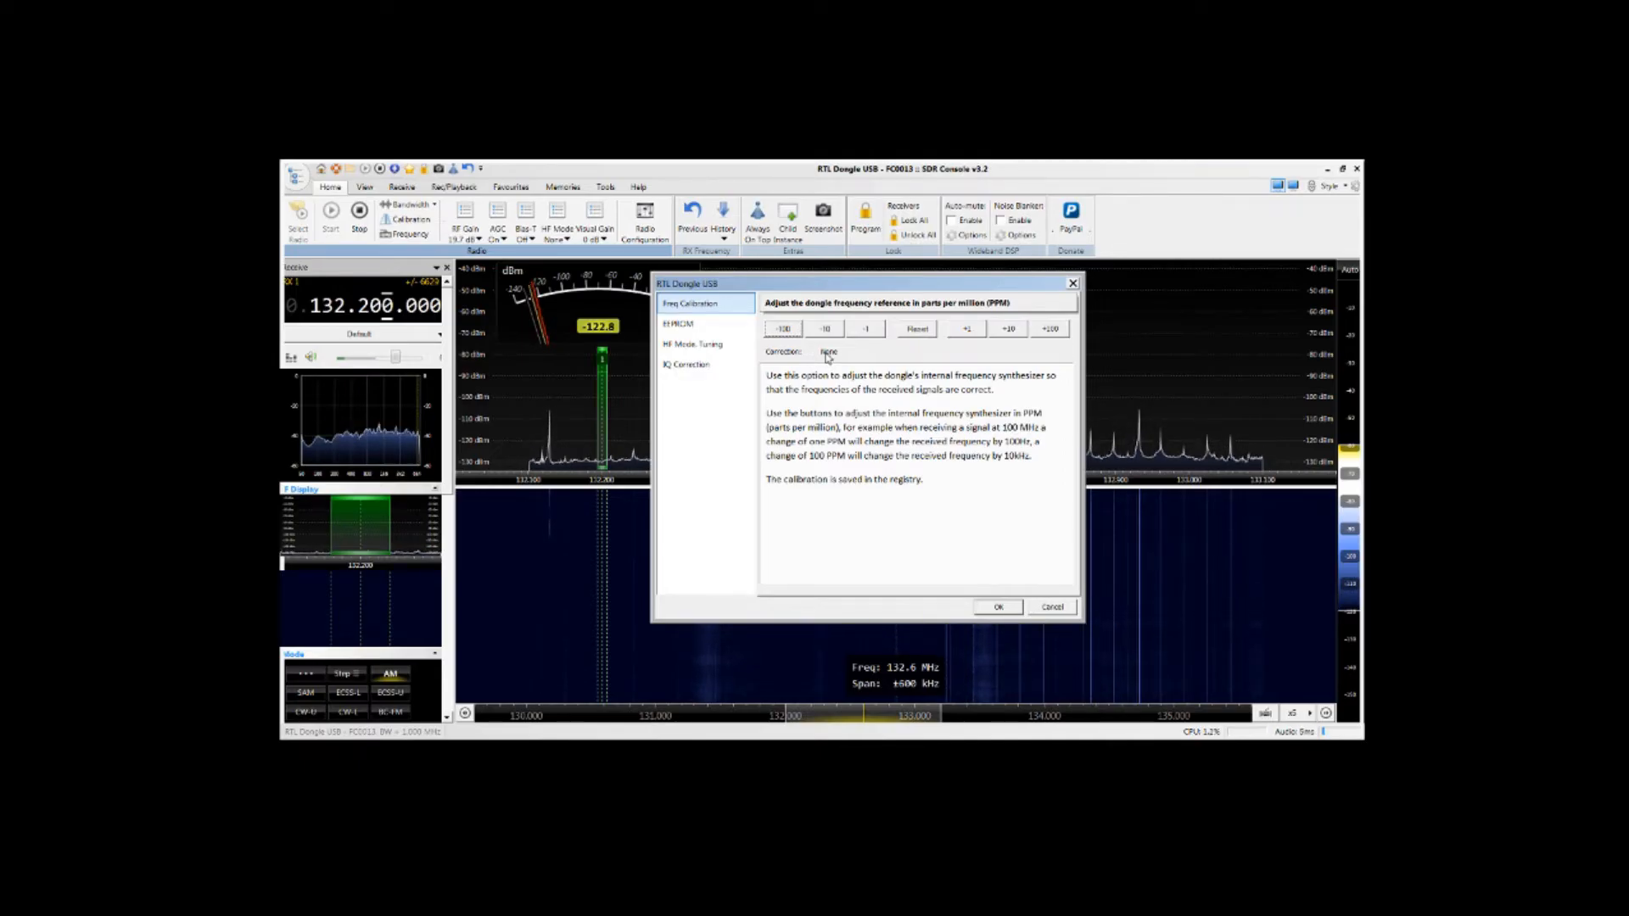
click(1049, 330)
click(1050, 330)
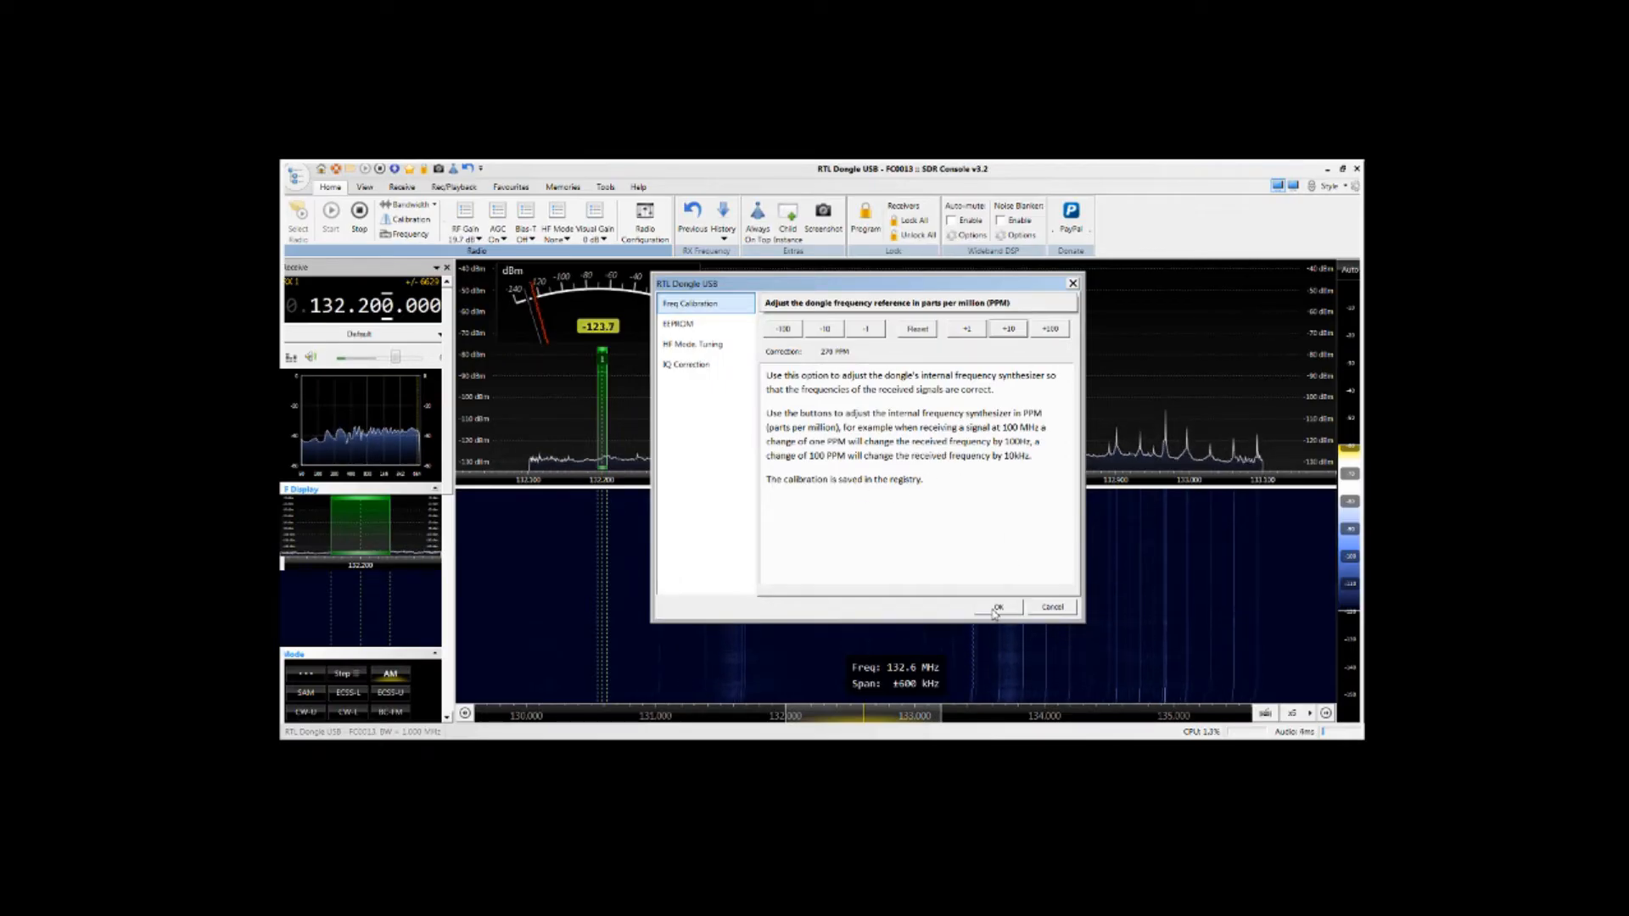
- Review the dongle's EEPROM, HF Mode Tuning and IQ Correction options
click(698, 327)
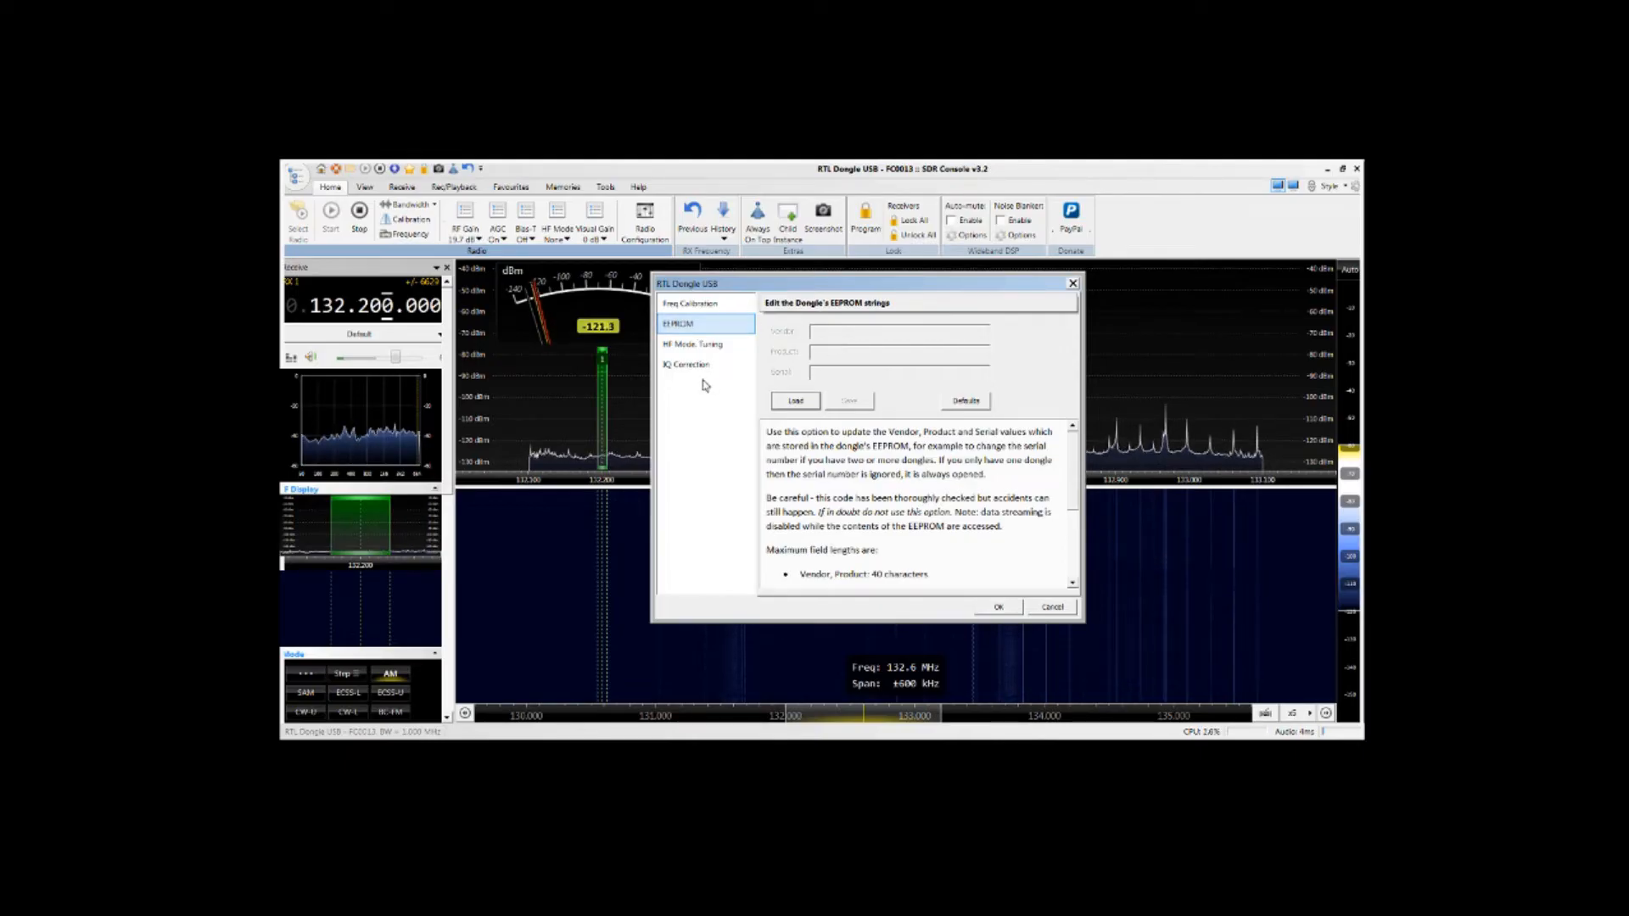
click(701, 344)
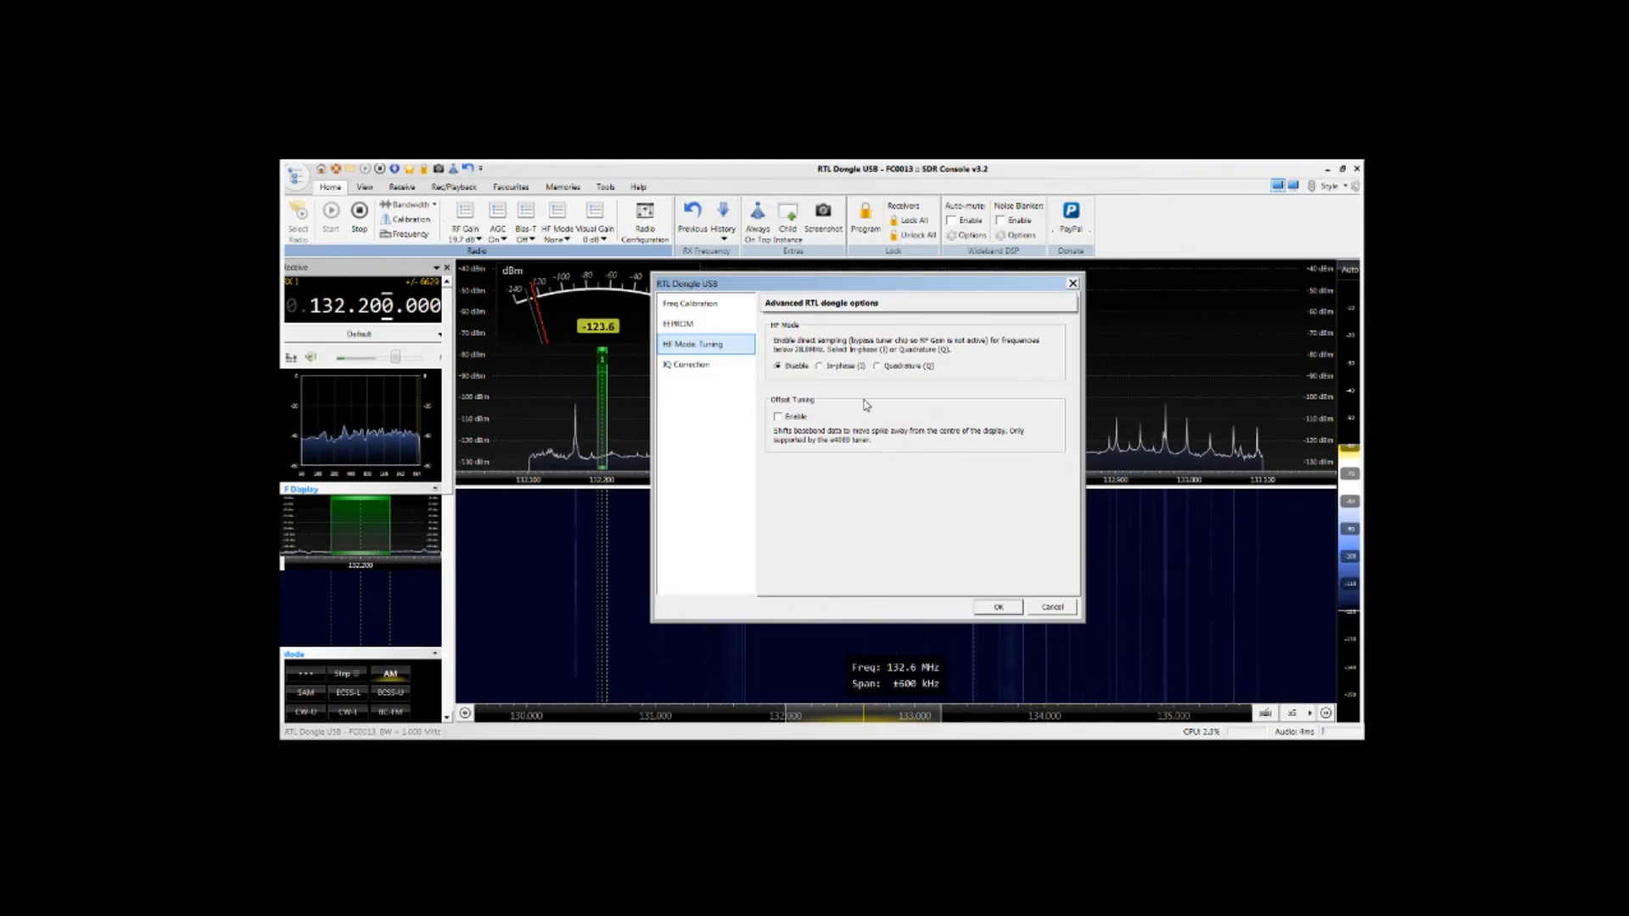
click(692, 366)
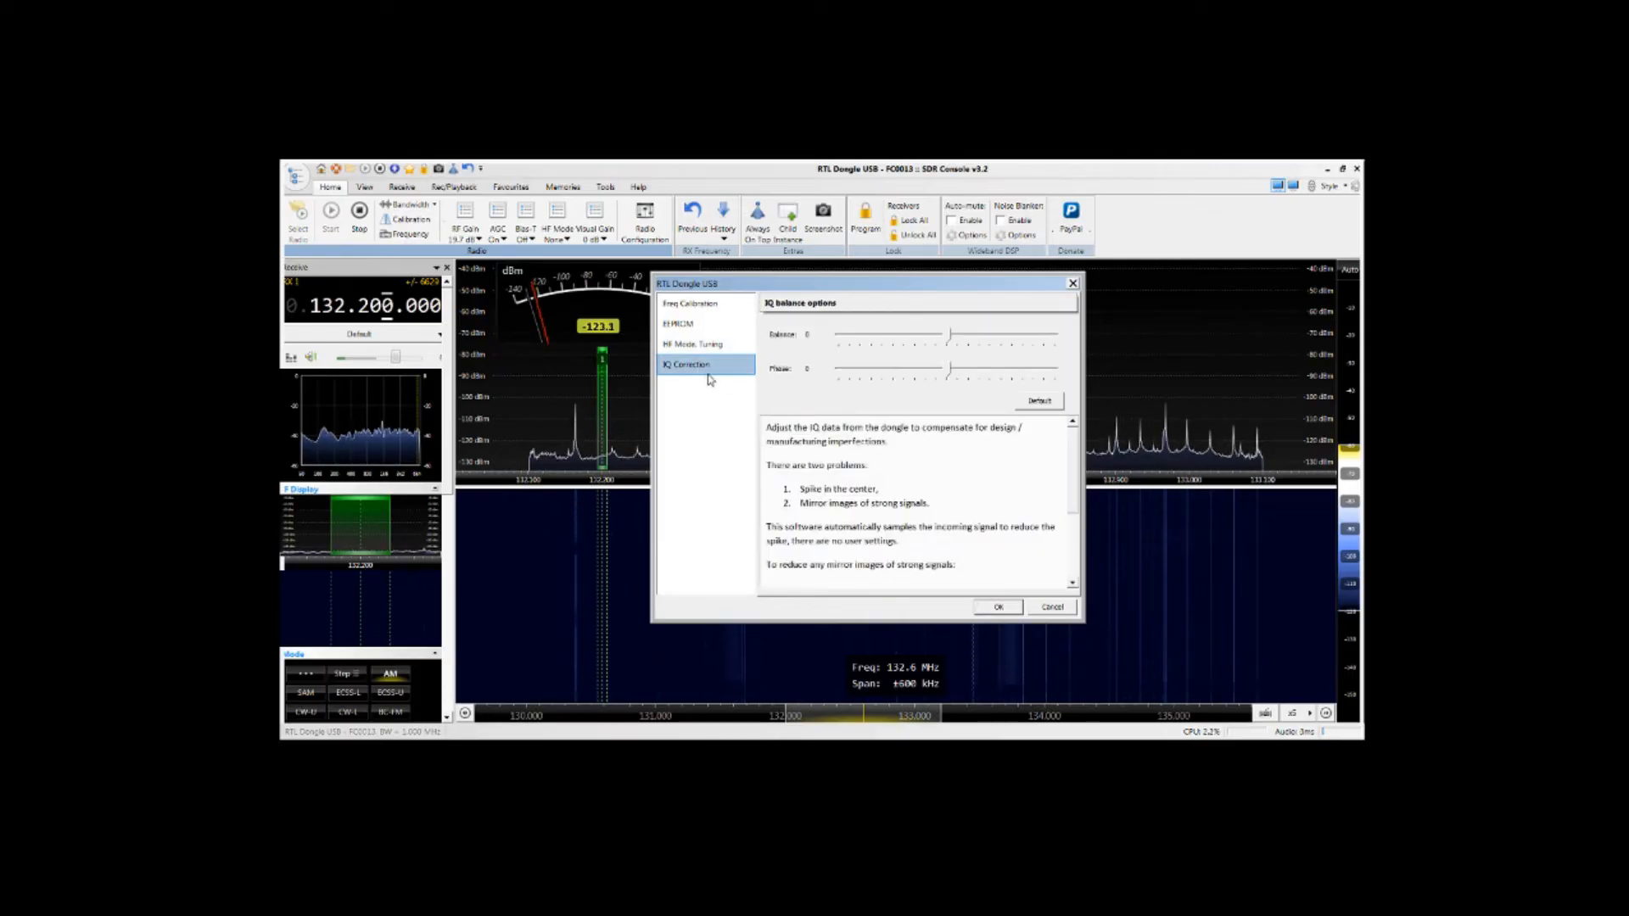
- Return to the dongle's frequency calibration, fine-tune the correction to 272 PPM and confirm the configuration
click(694, 304)
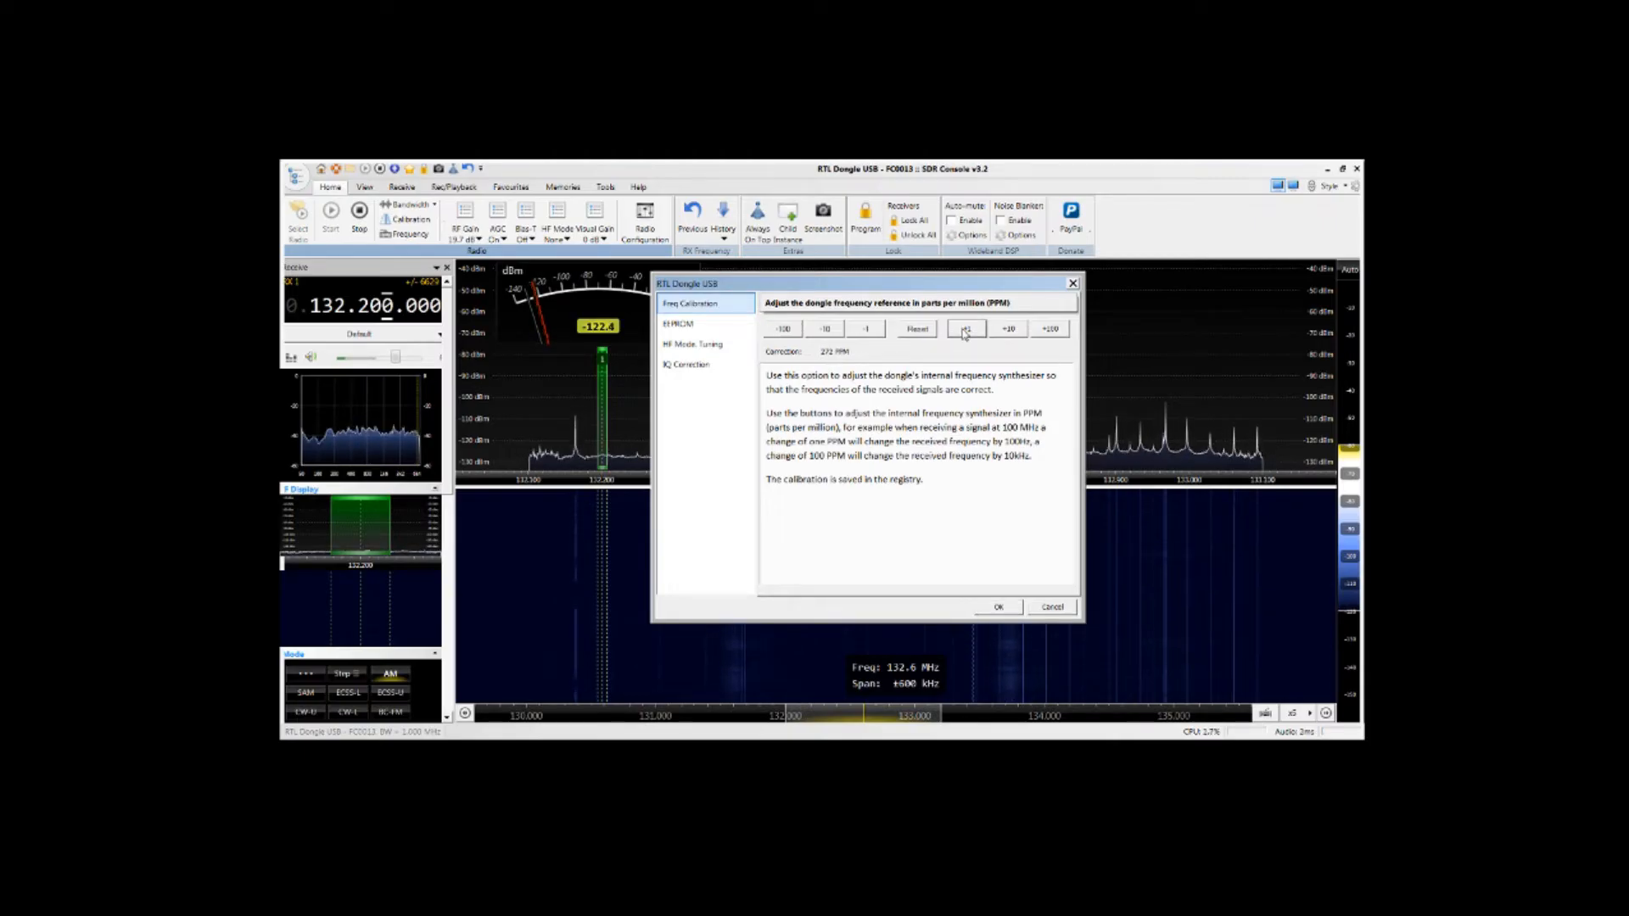
click(999, 607)
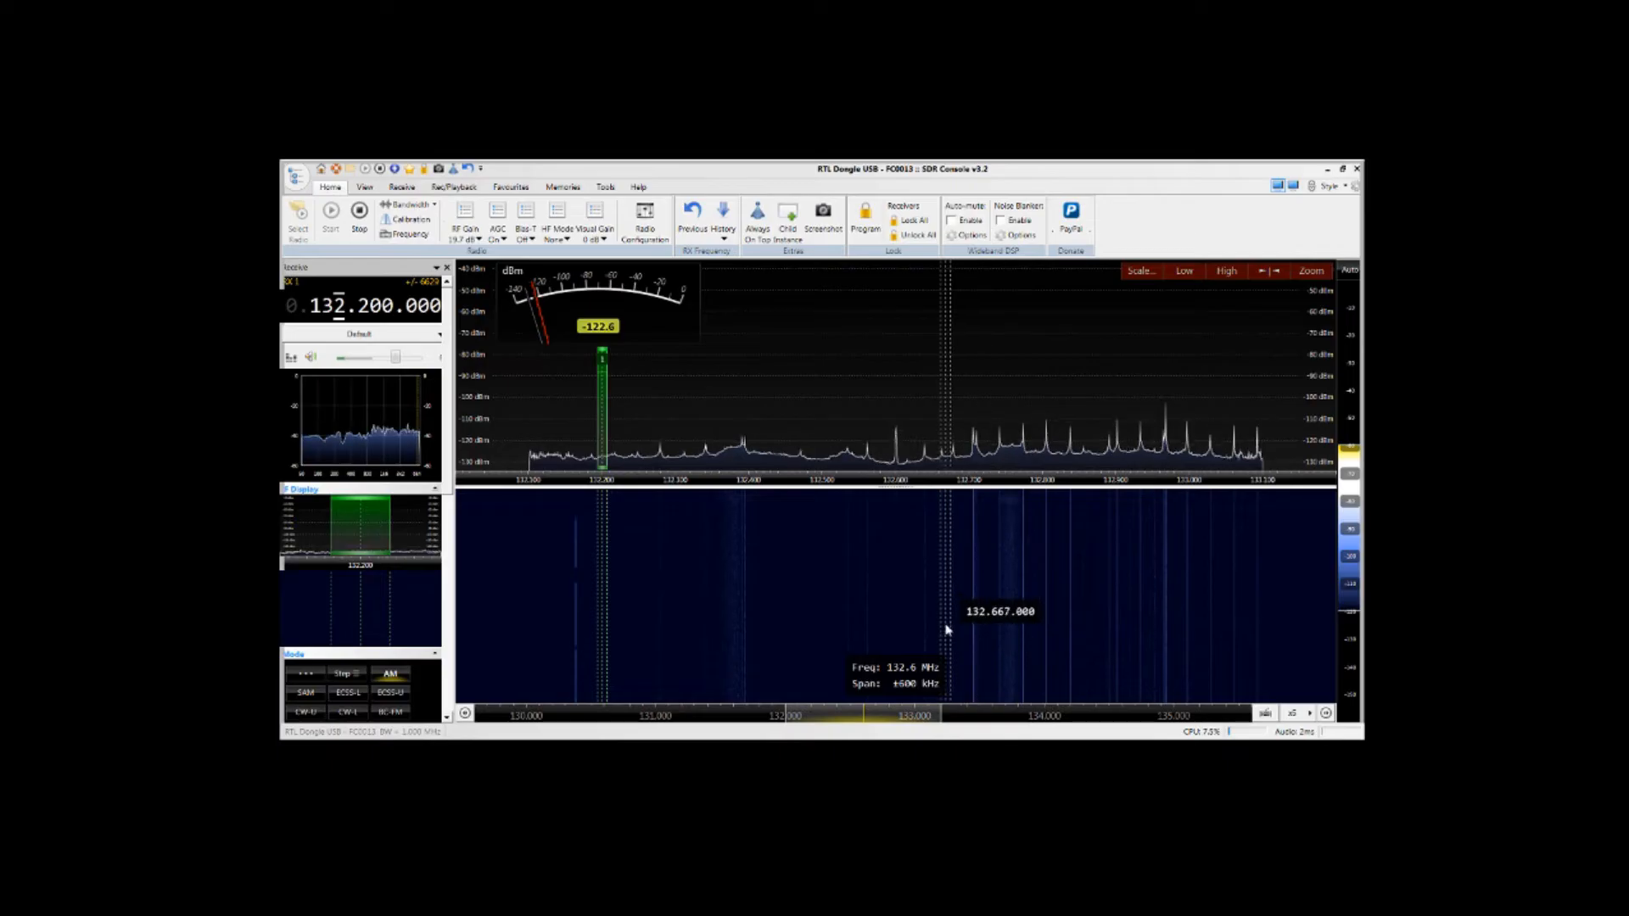
- Tune the receiver to the narrow signal at 132.164 MHz to check its offset, and return to 132.200 MHz
click(576, 644)
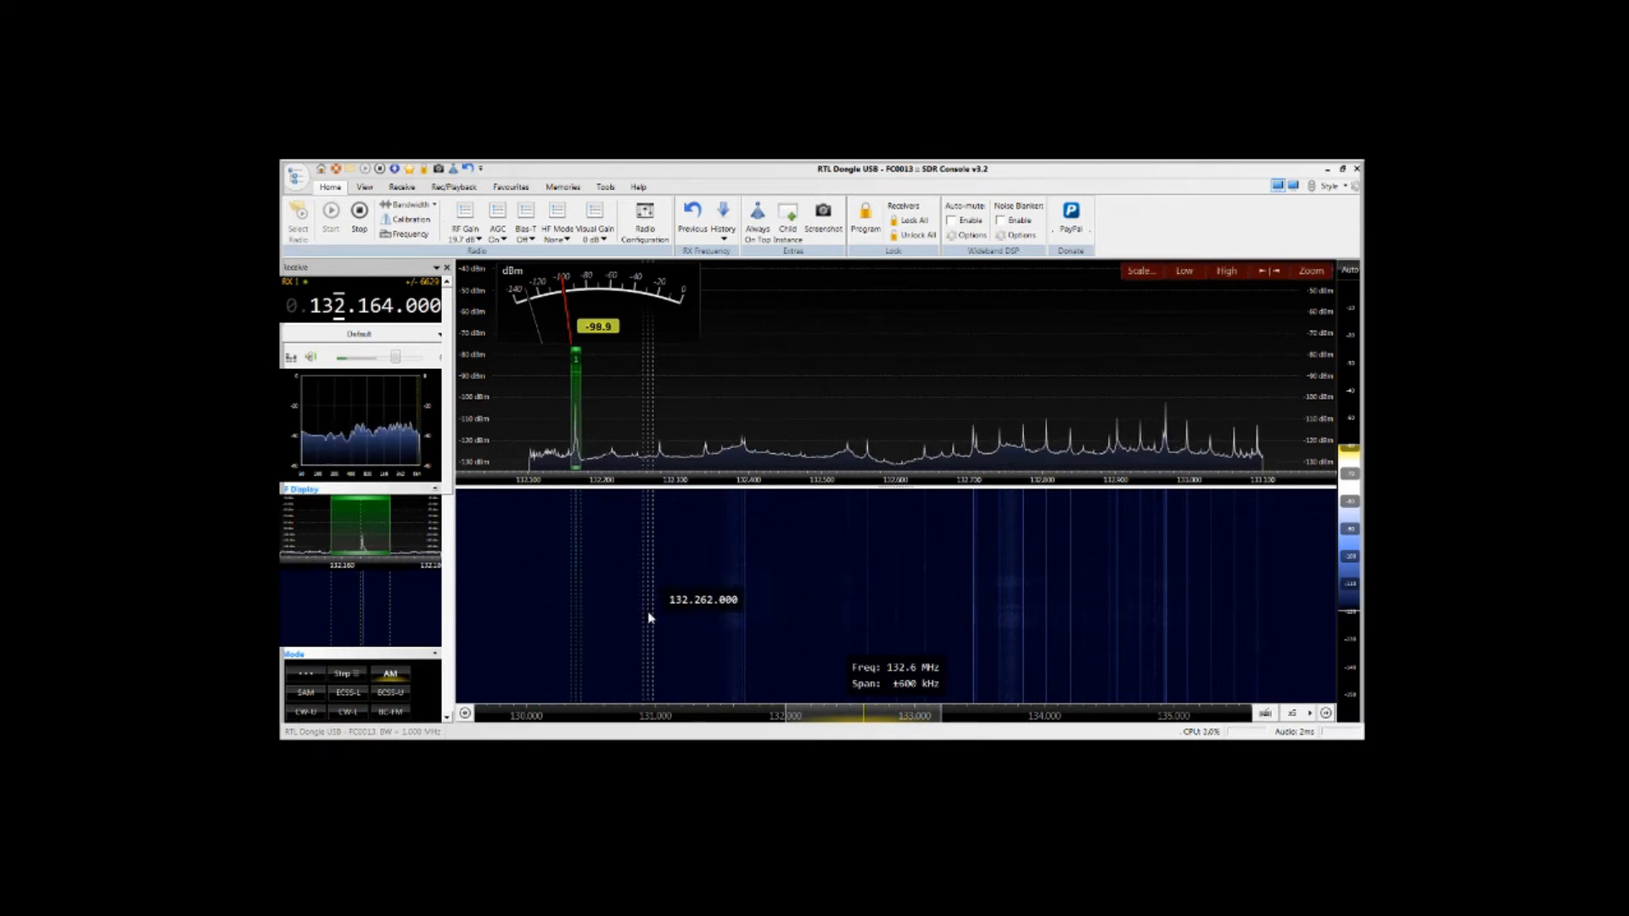
scroll(388, 307, up, 1)
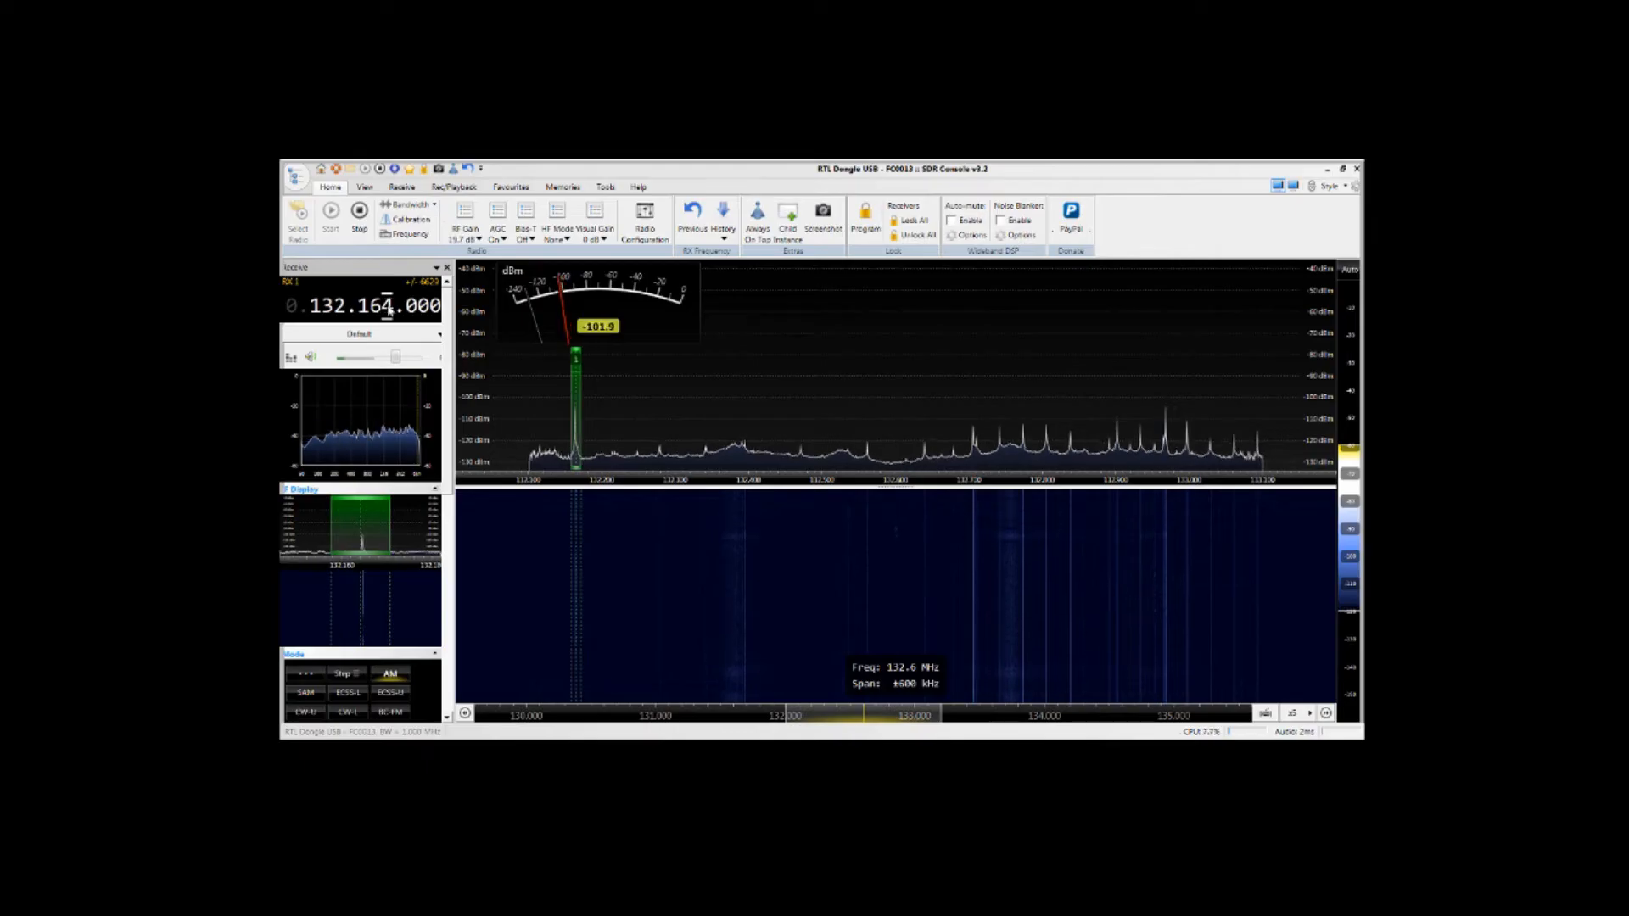
scroll(388, 308, down, 1)
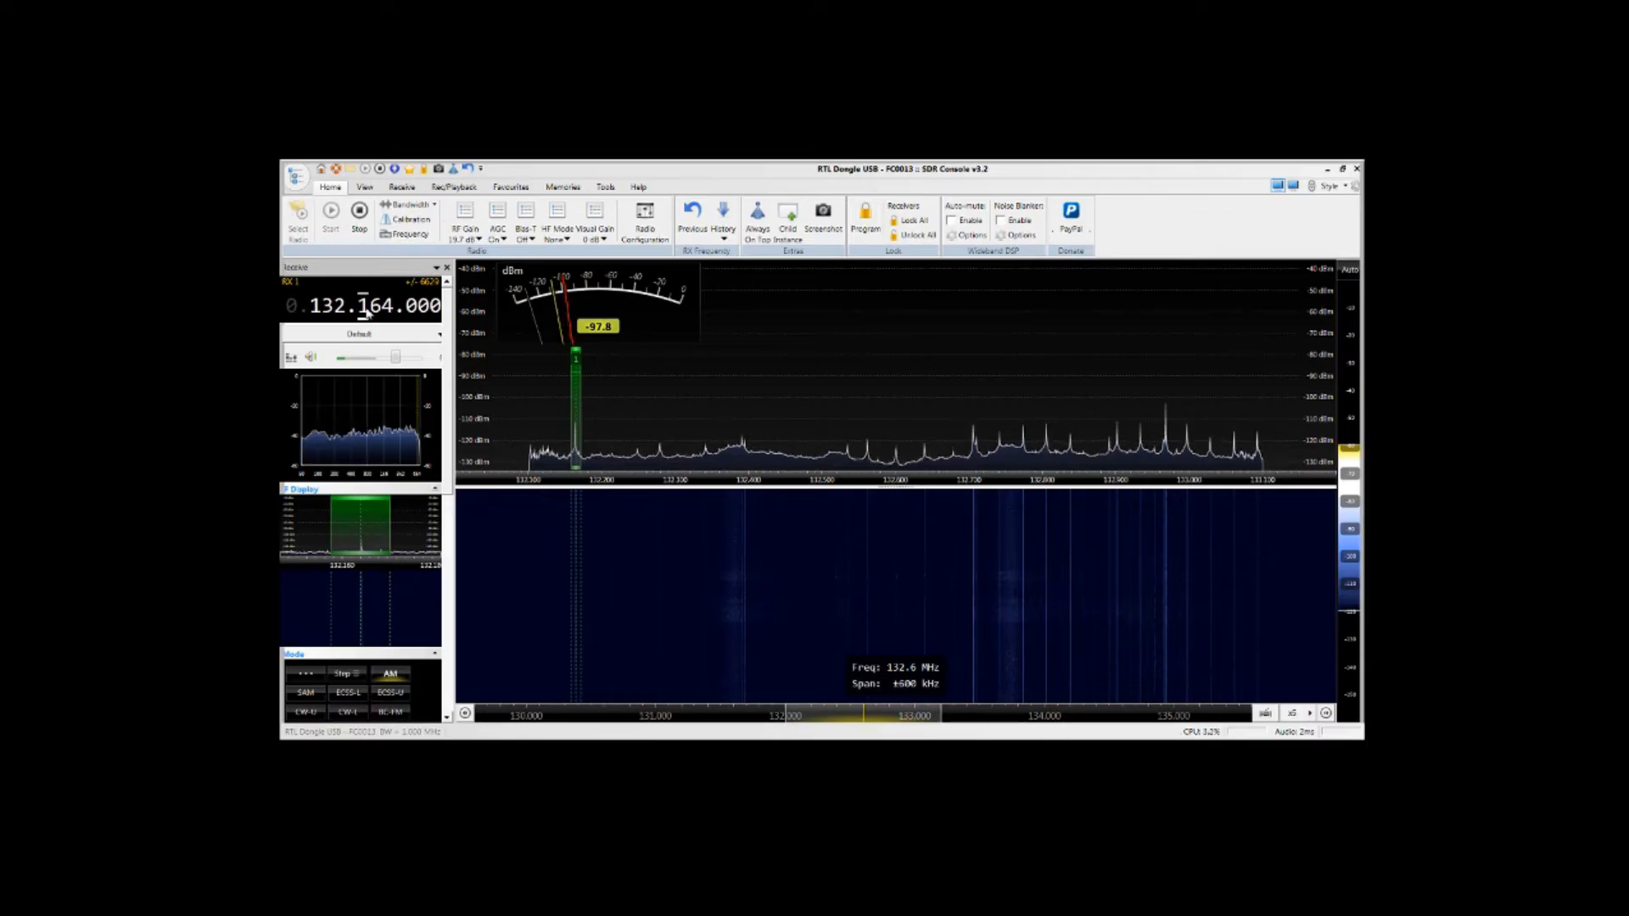
scroll(366, 307, up, 1)
scroll(382, 307, down, 2)
scroll(382, 308, down, 2)
scroll(390, 307, down, 4)
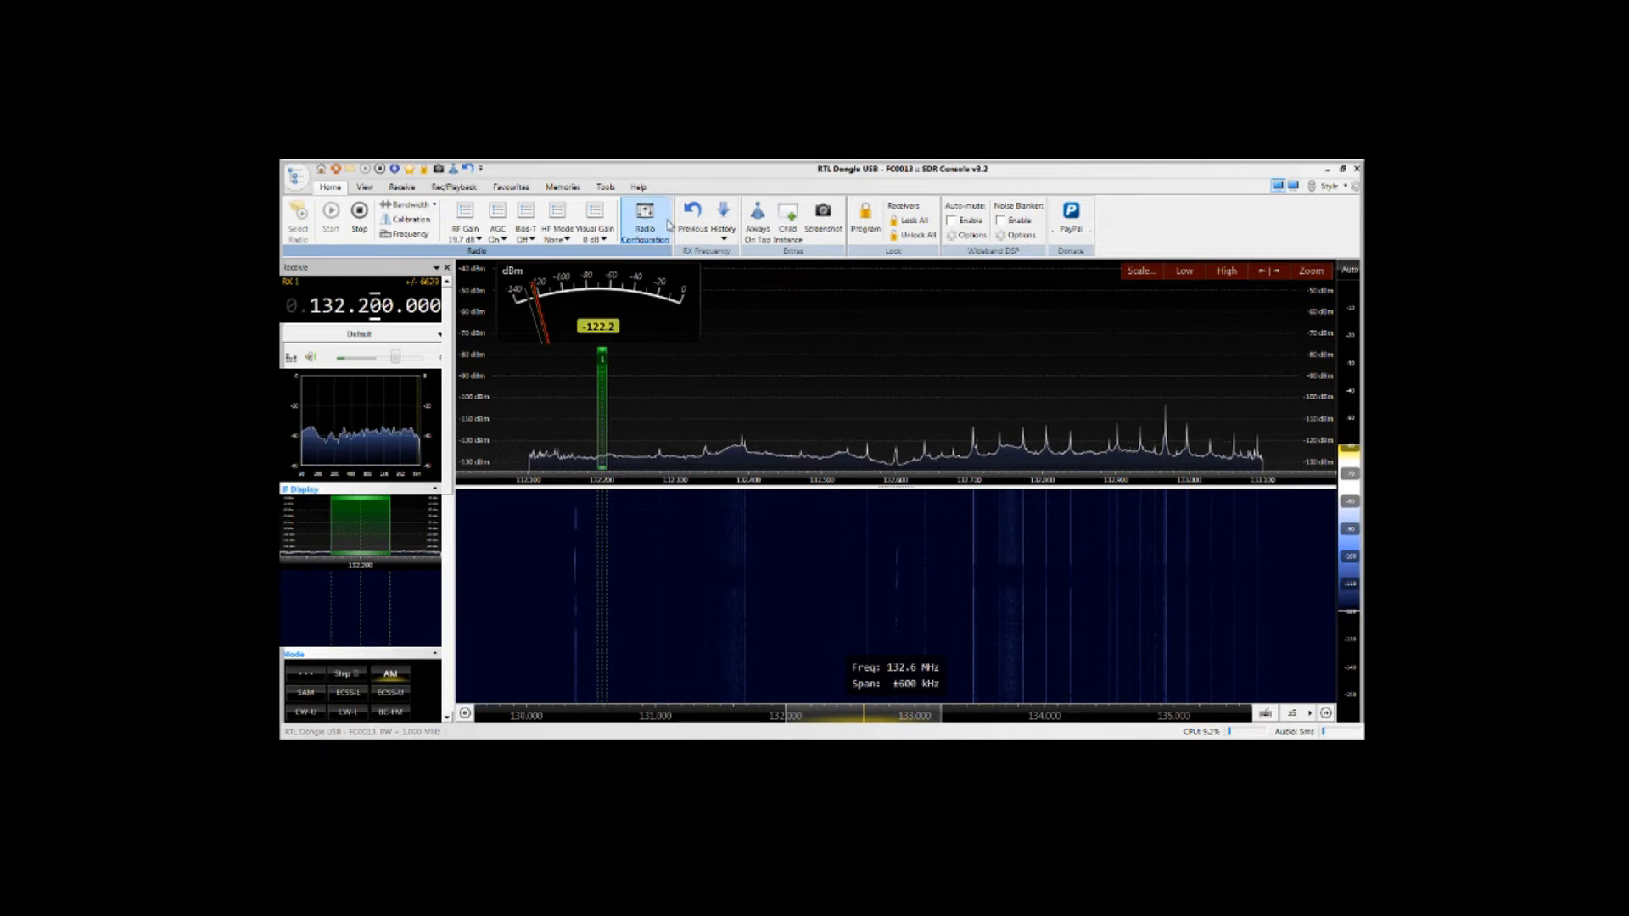
- Bring the receiver's PPM calibration correction to +10 PPM, with the dialog moved clear of the signal, and lower the volume
click(406, 219)
drag(807, 301, 1001, 291)
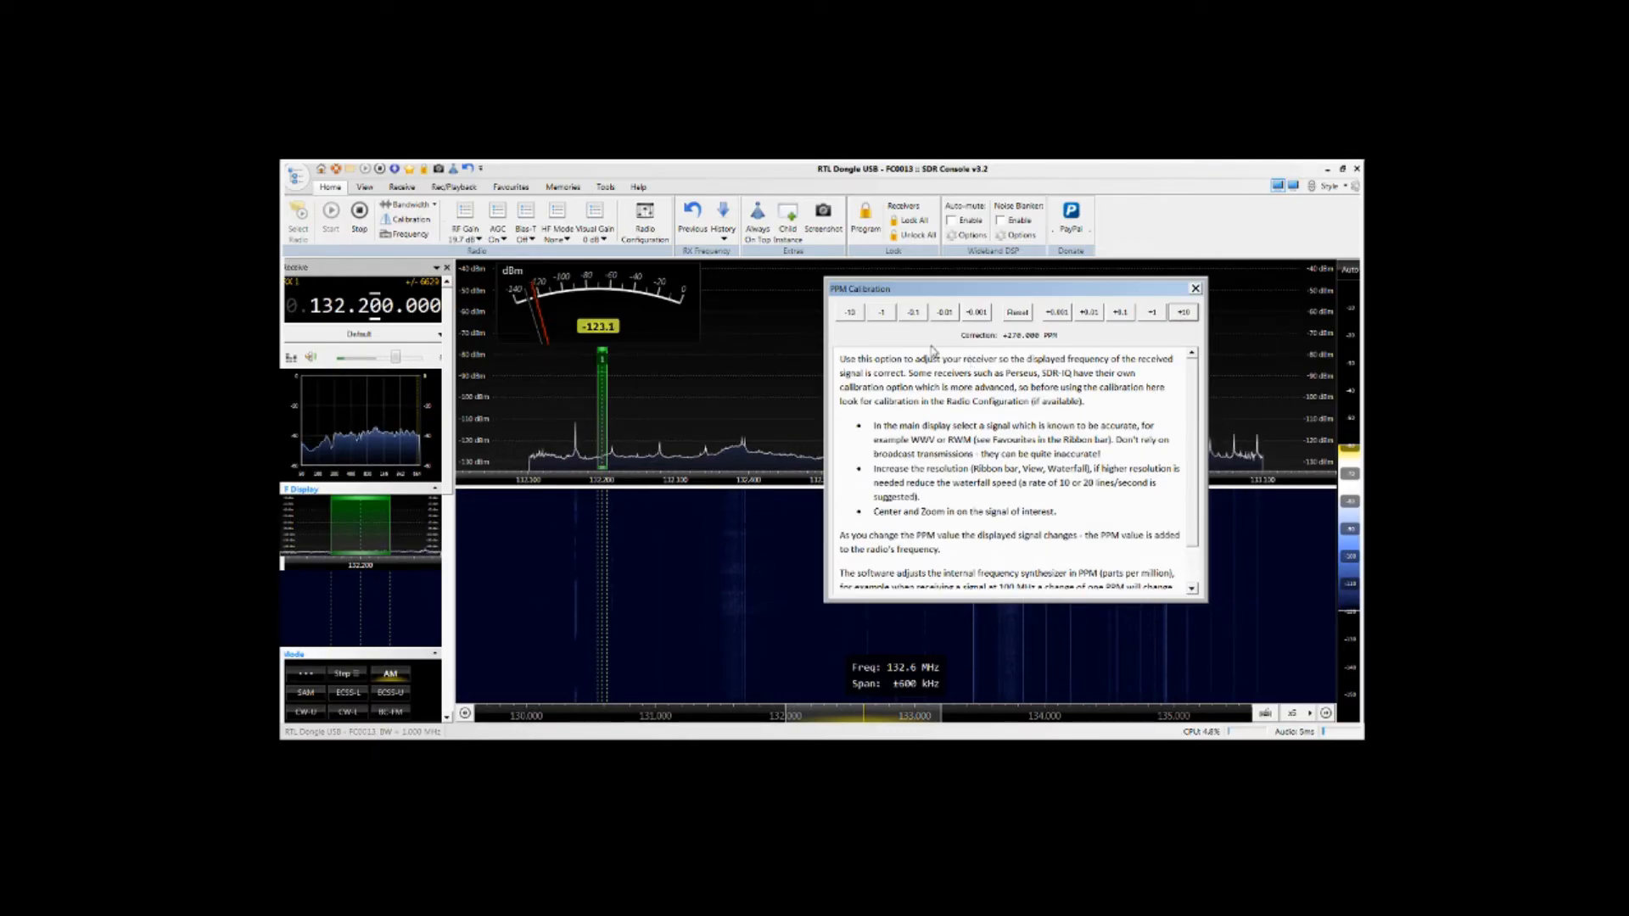
click(851, 313)
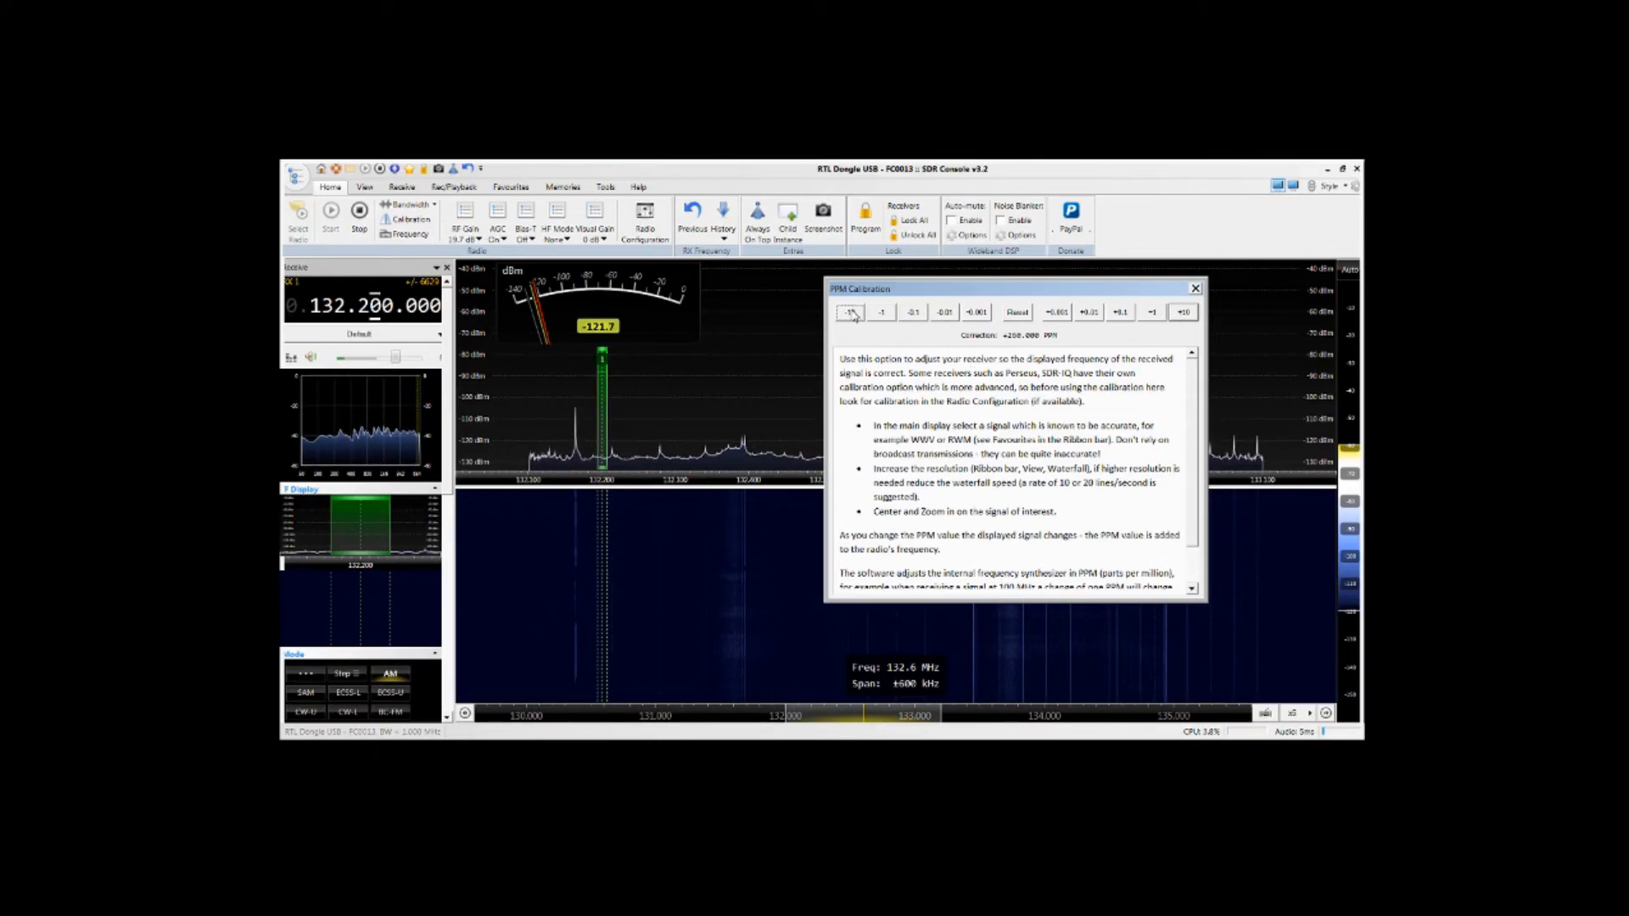
click(853, 314)
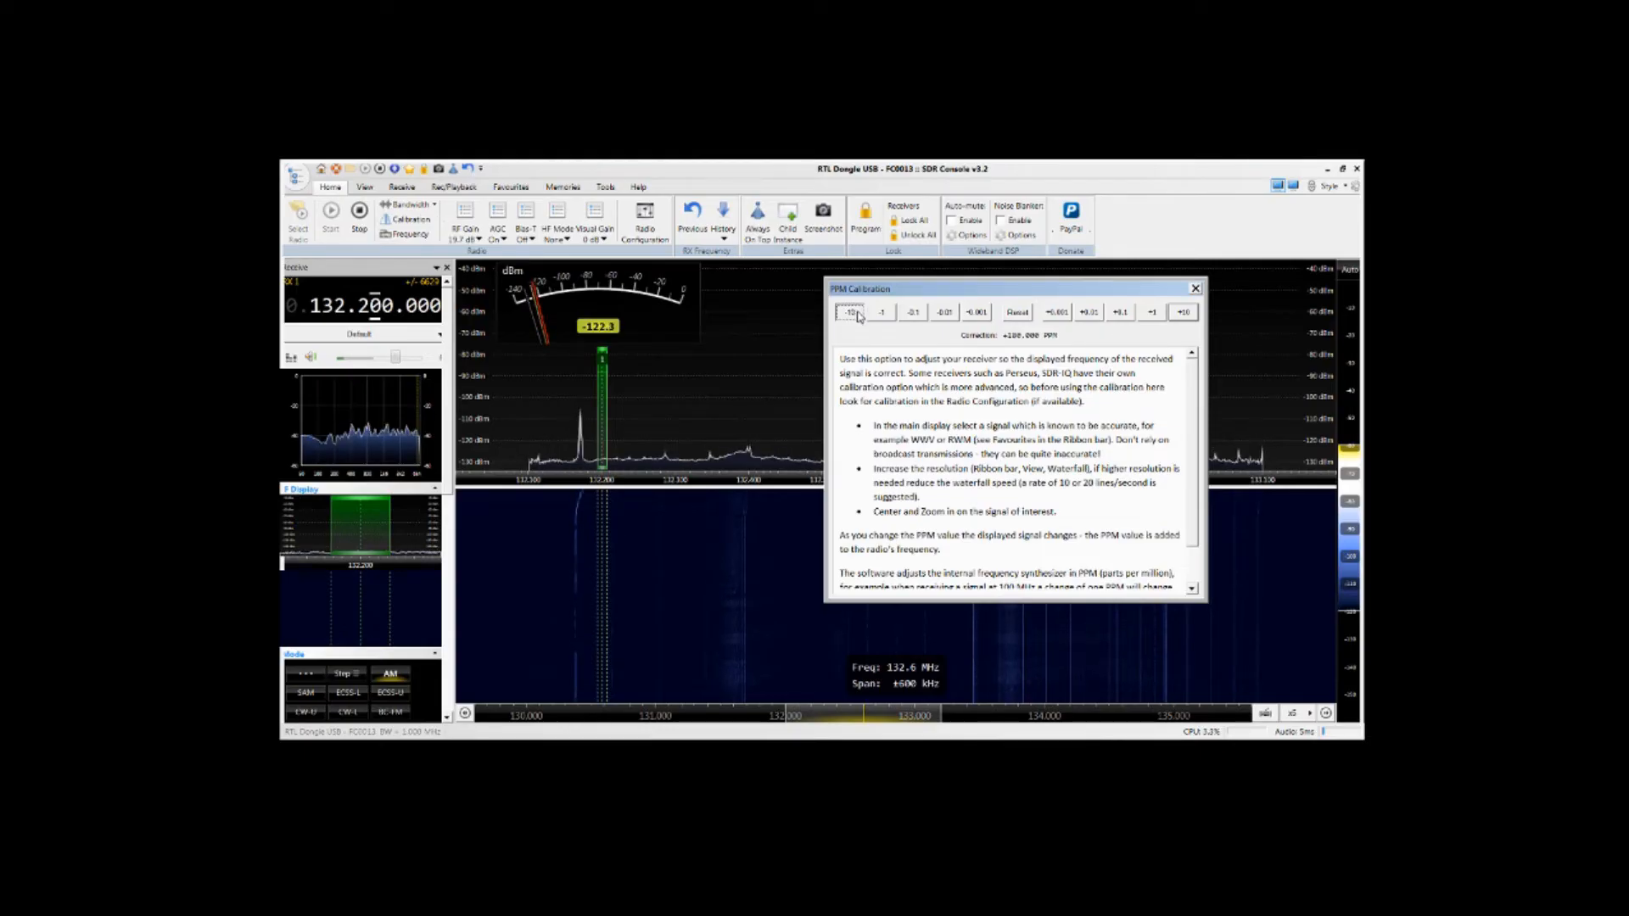
click(852, 313)
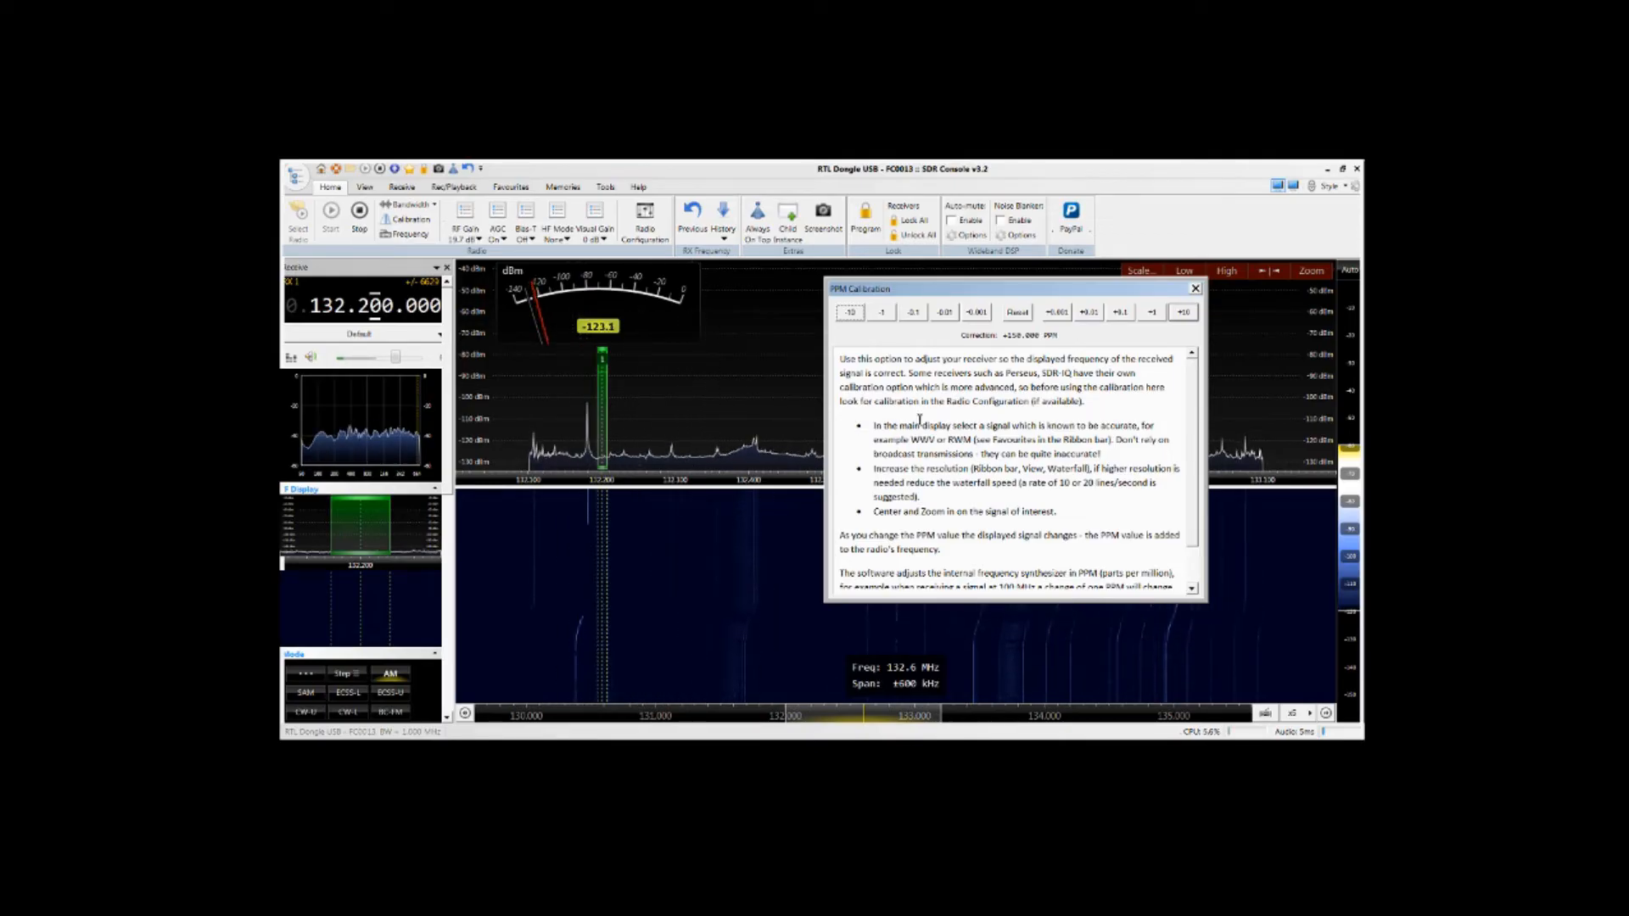
click(850, 314)
click(850, 314)
click(850, 314)
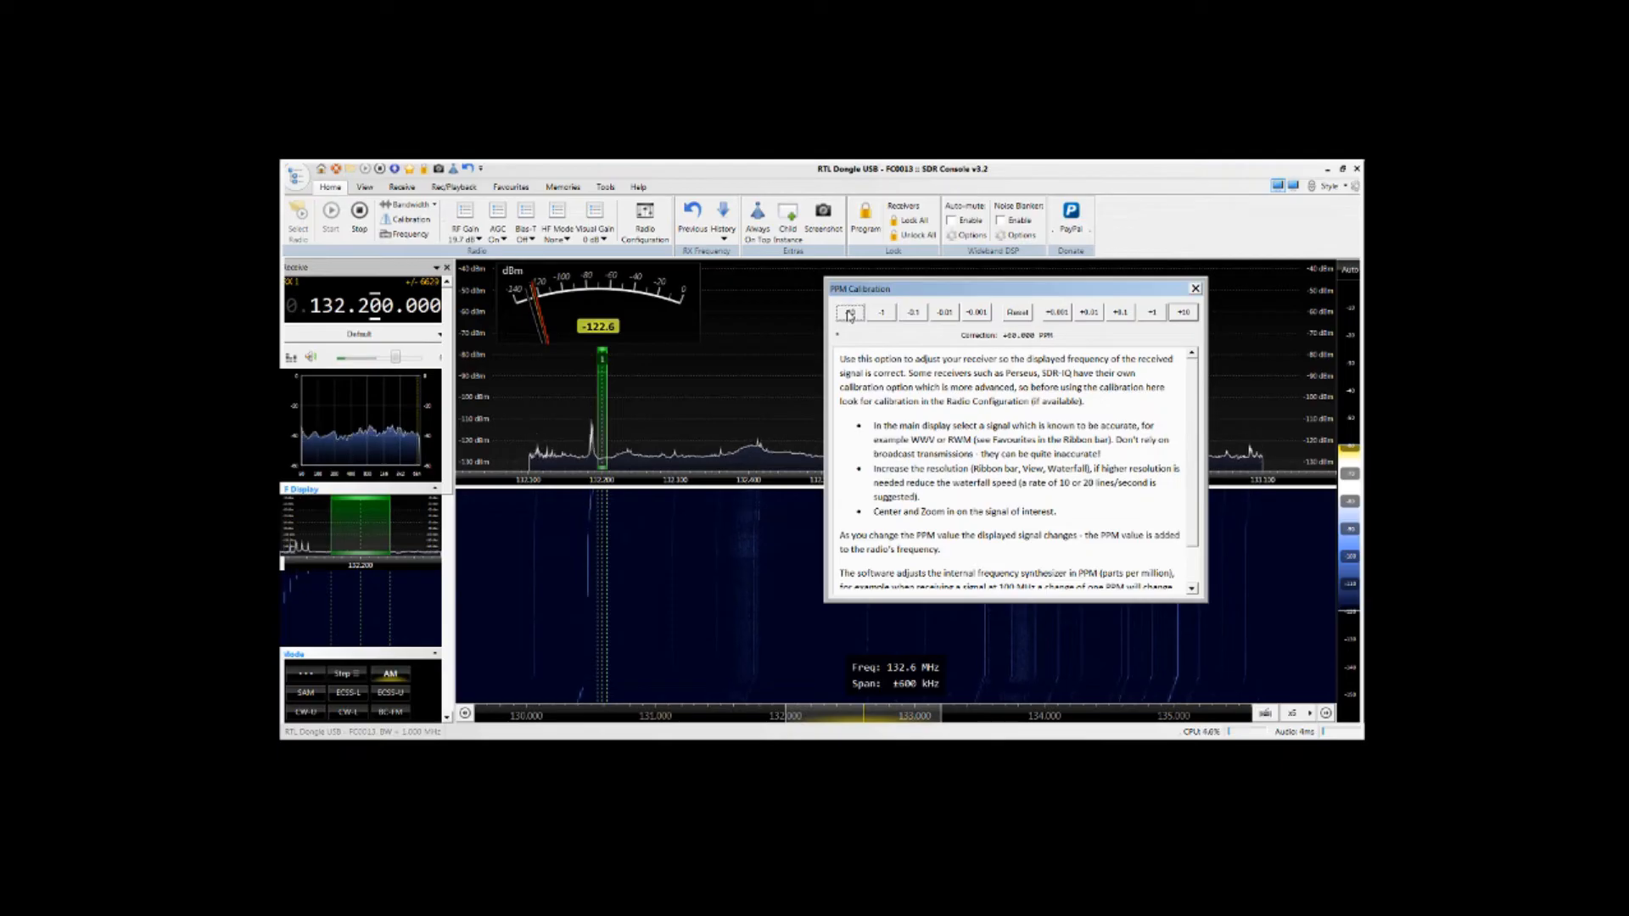
click(850, 314)
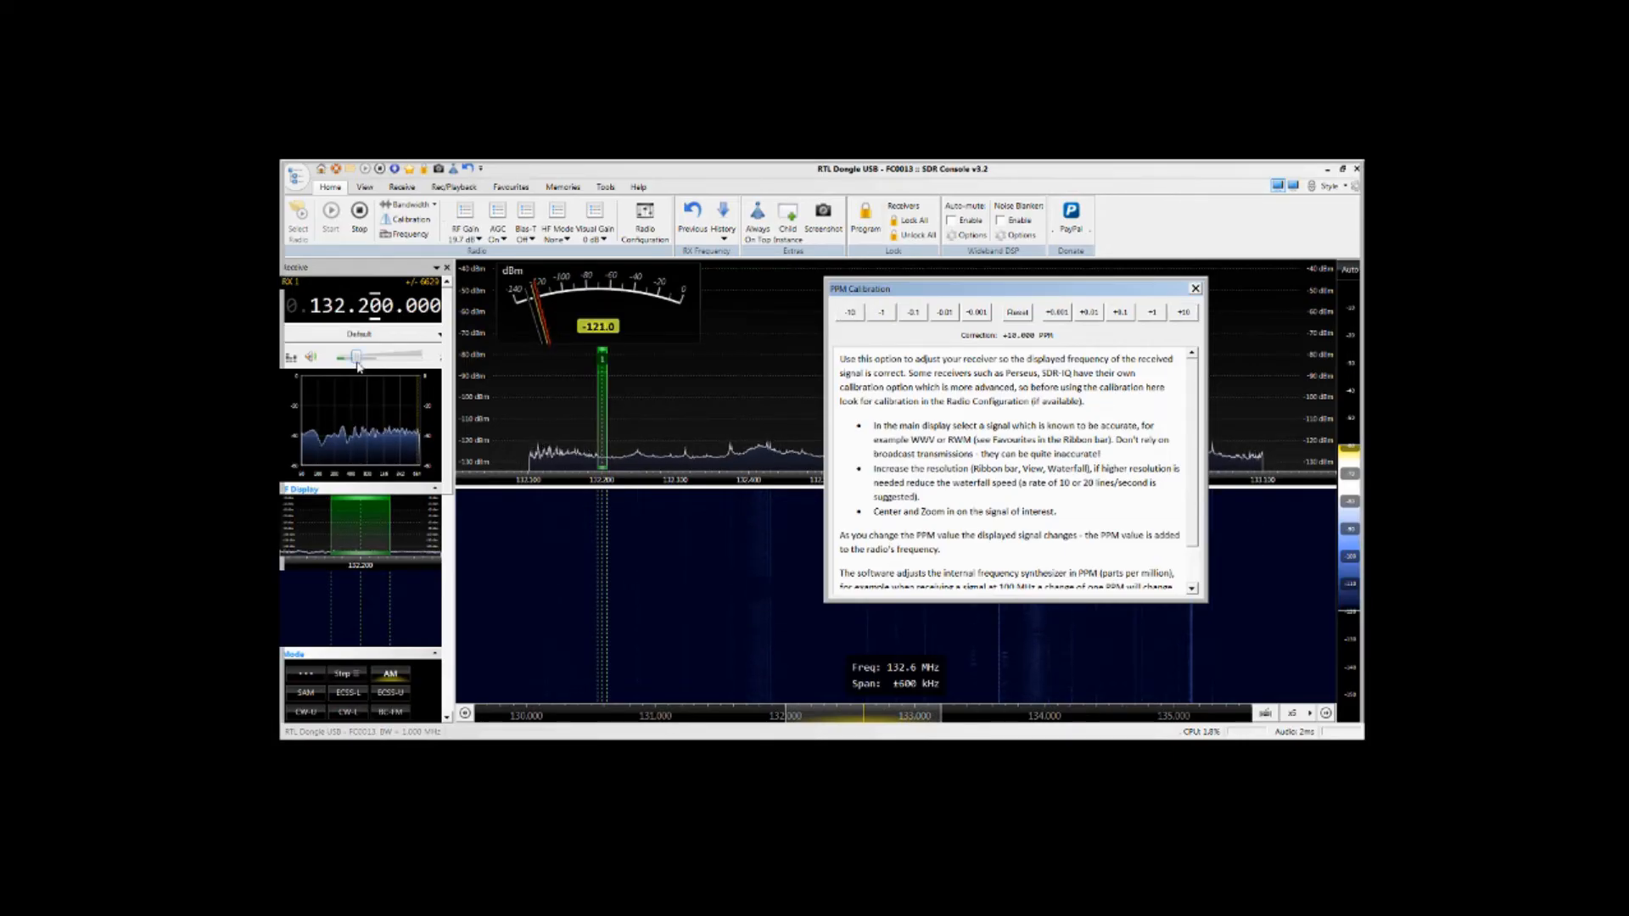
mouse_move(357, 365)
mouse_down()
mouse_move(374, 367)
mouse_move(357, 366)
mouse_up()
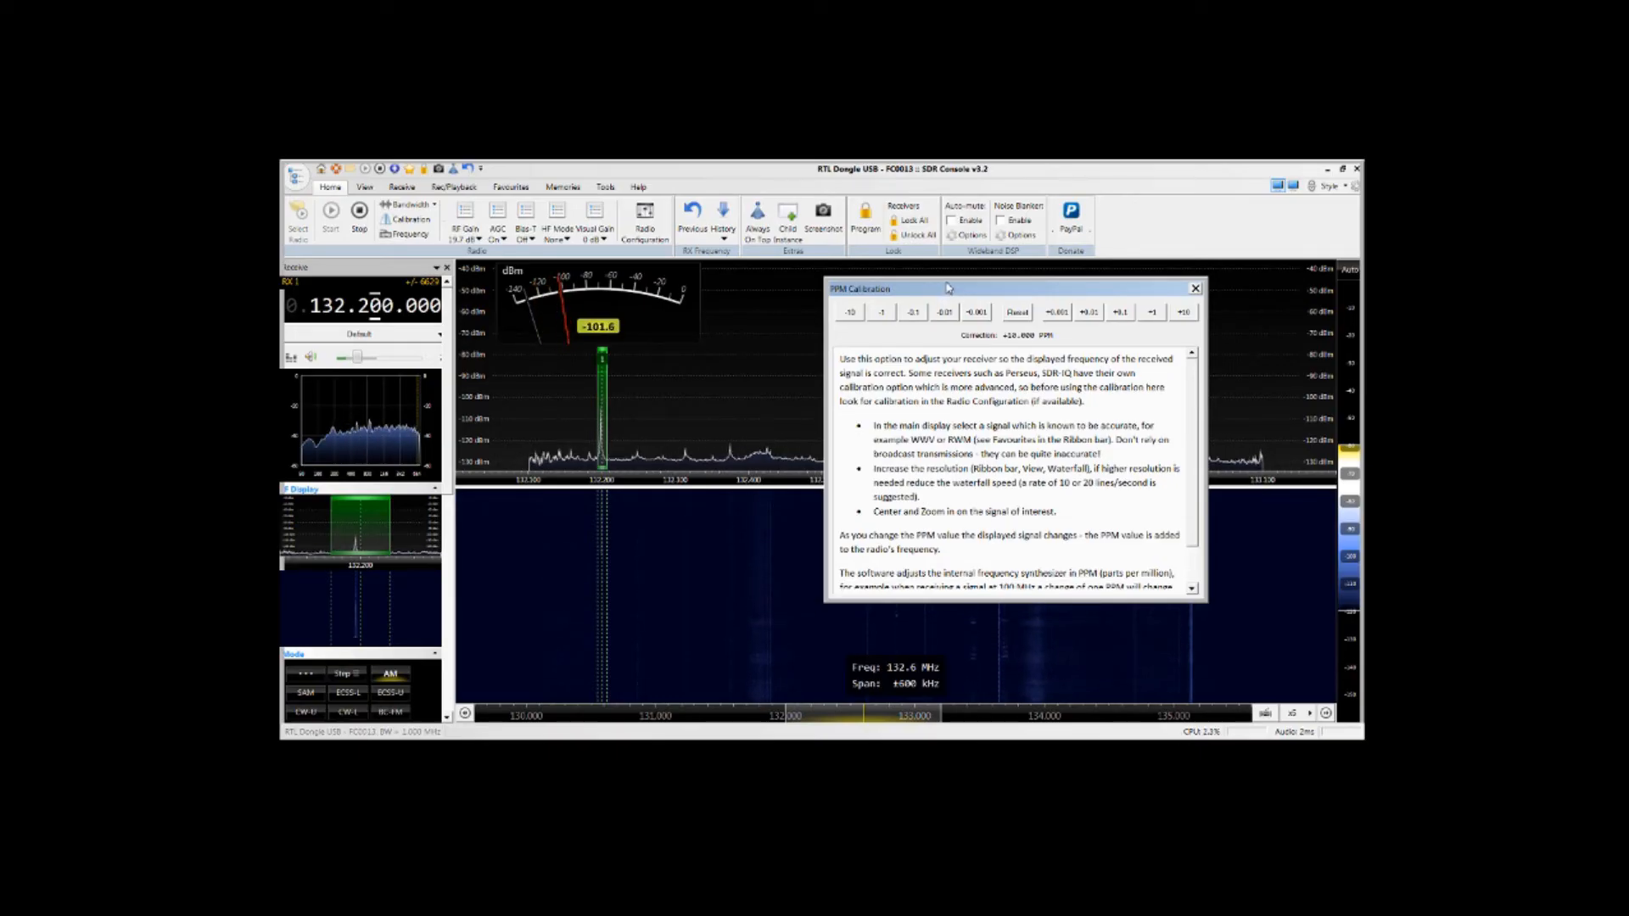
- Lower the PPM calibration correction to -2 PPM in single steps, and refine it further by 0.1 PPM steps
click(887, 320)
click(882, 314)
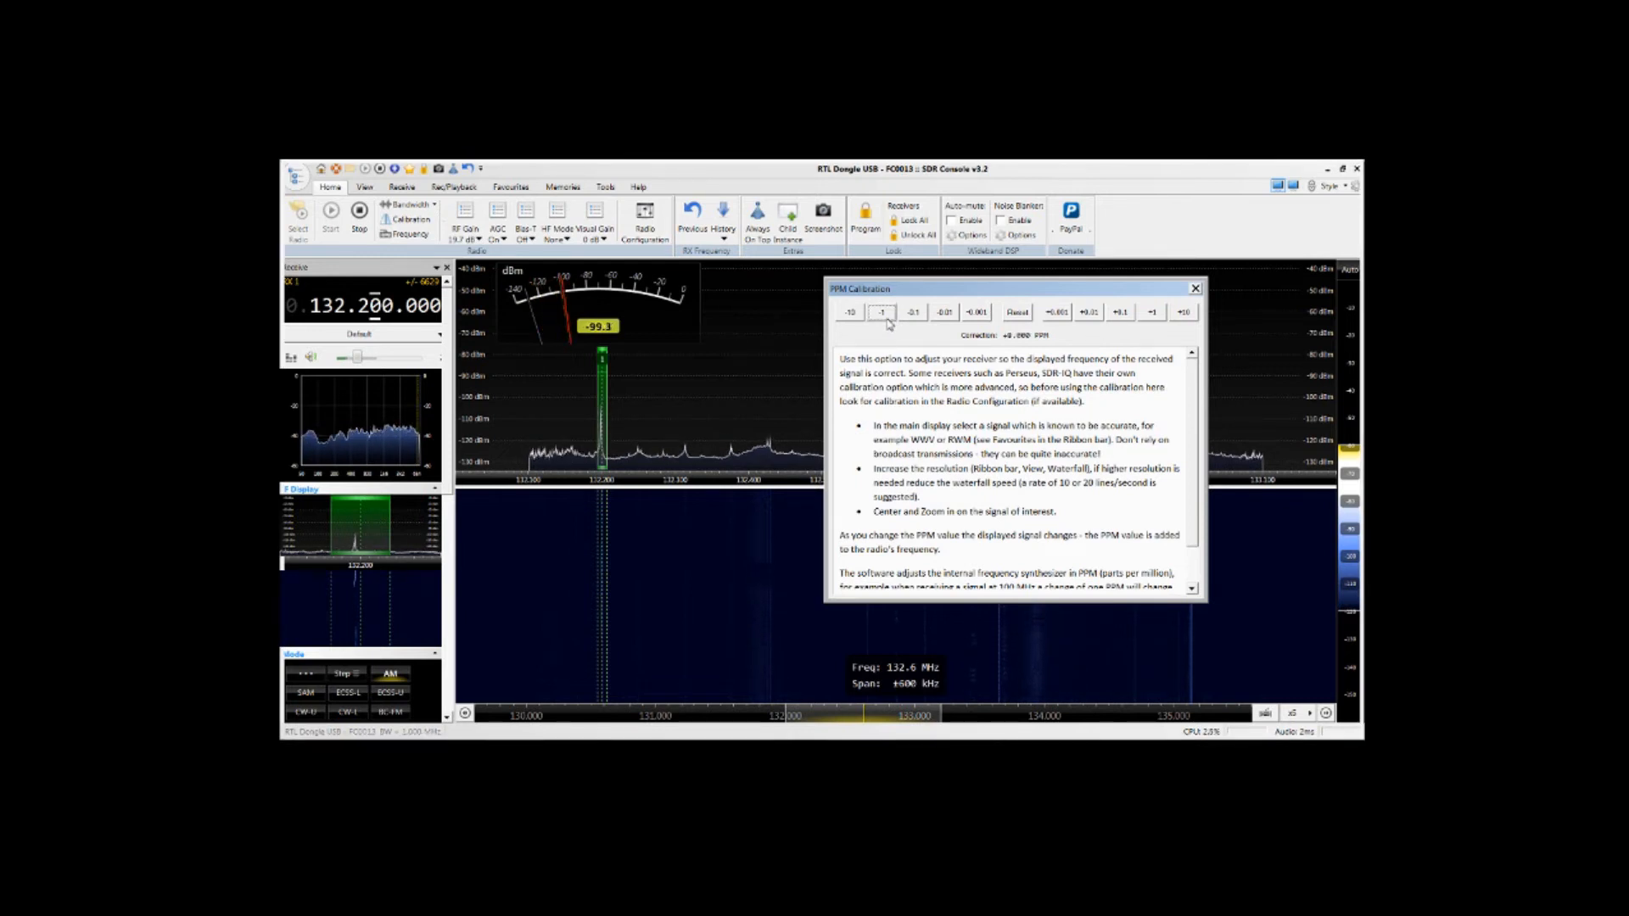
click(886, 319)
click(886, 320)
click(887, 319)
click(886, 320)
click(887, 320)
click(886, 320)
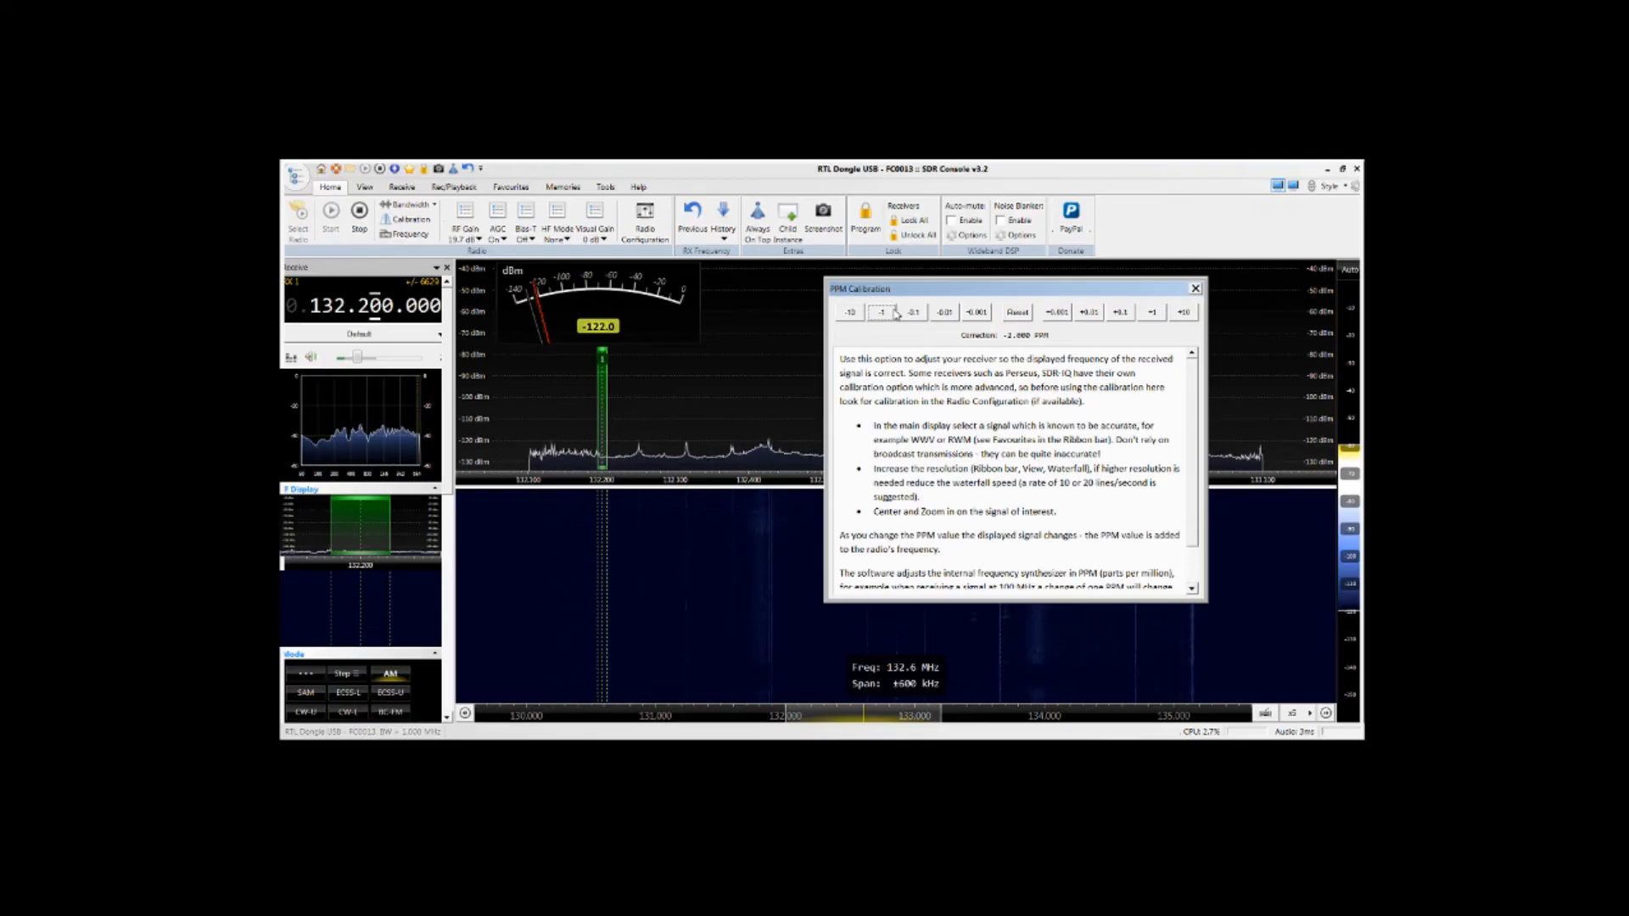
click(916, 313)
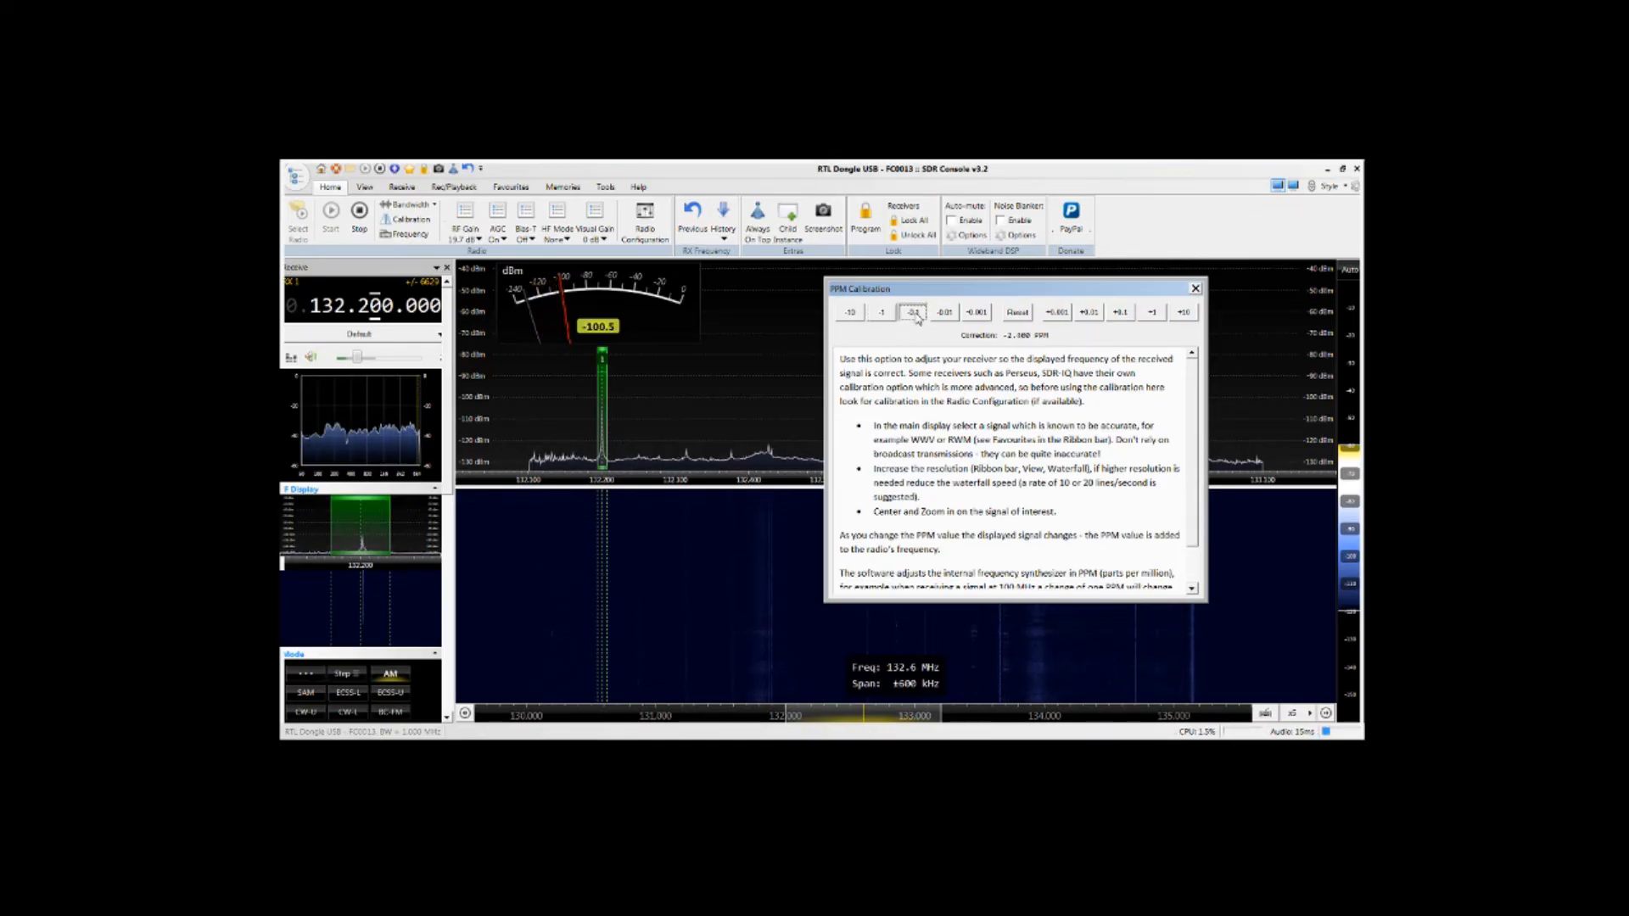
- Fine-tune the receiver's PPM calibration correction to -2.370 PPM, mainly in 0.01 PPM steps, to centre the 132.200 MHz signal
click(915, 313)
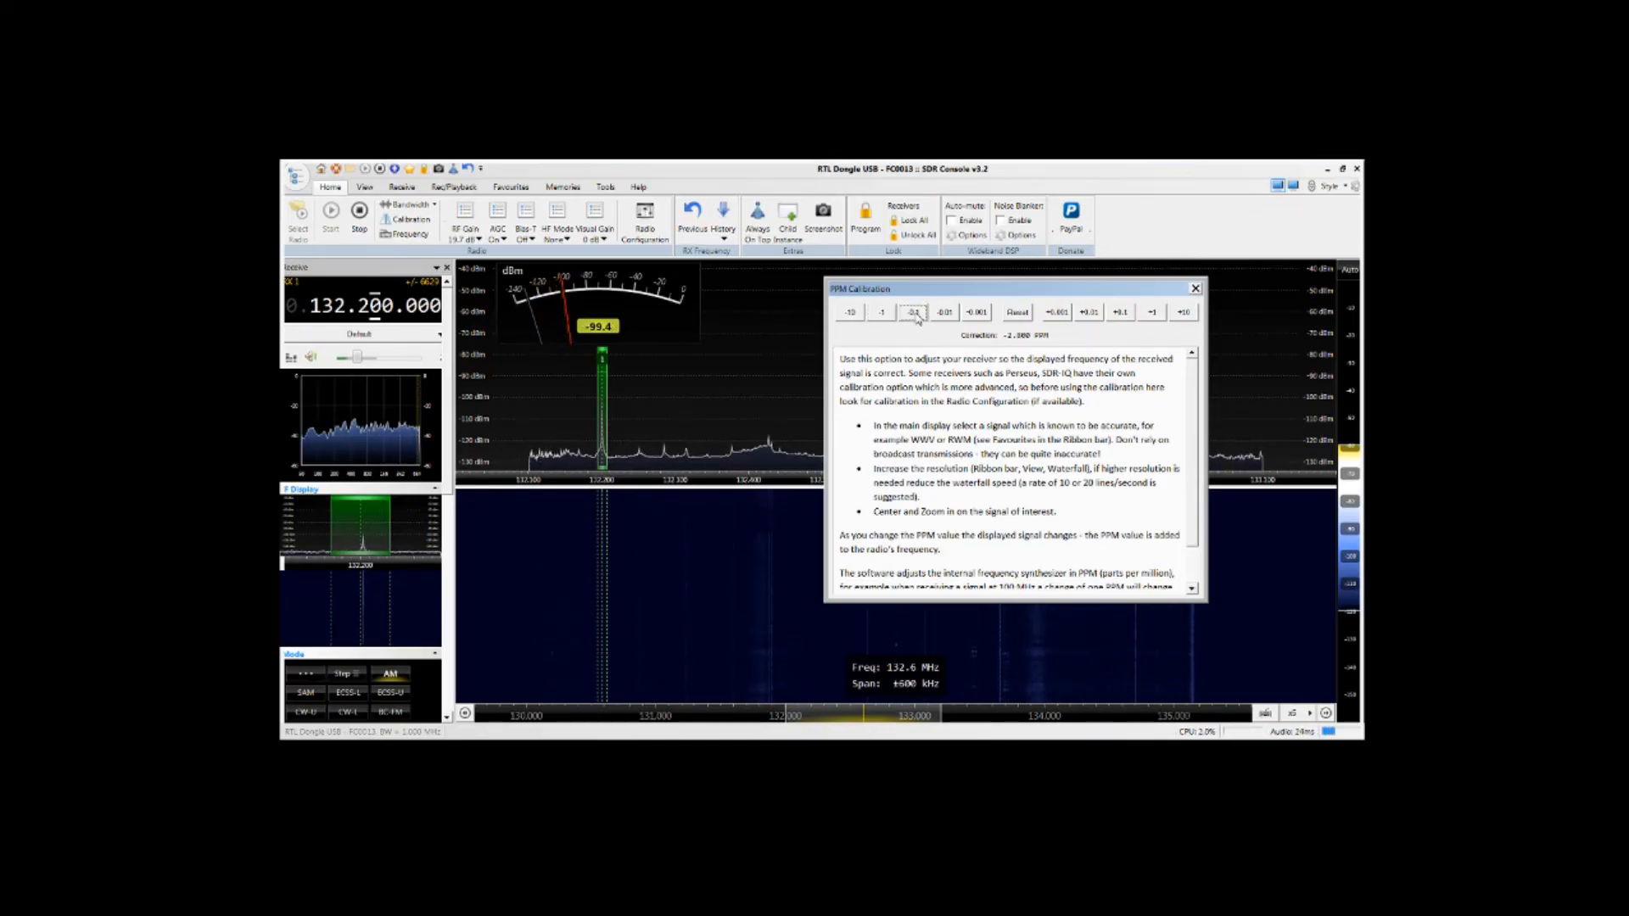
click(1087, 313)
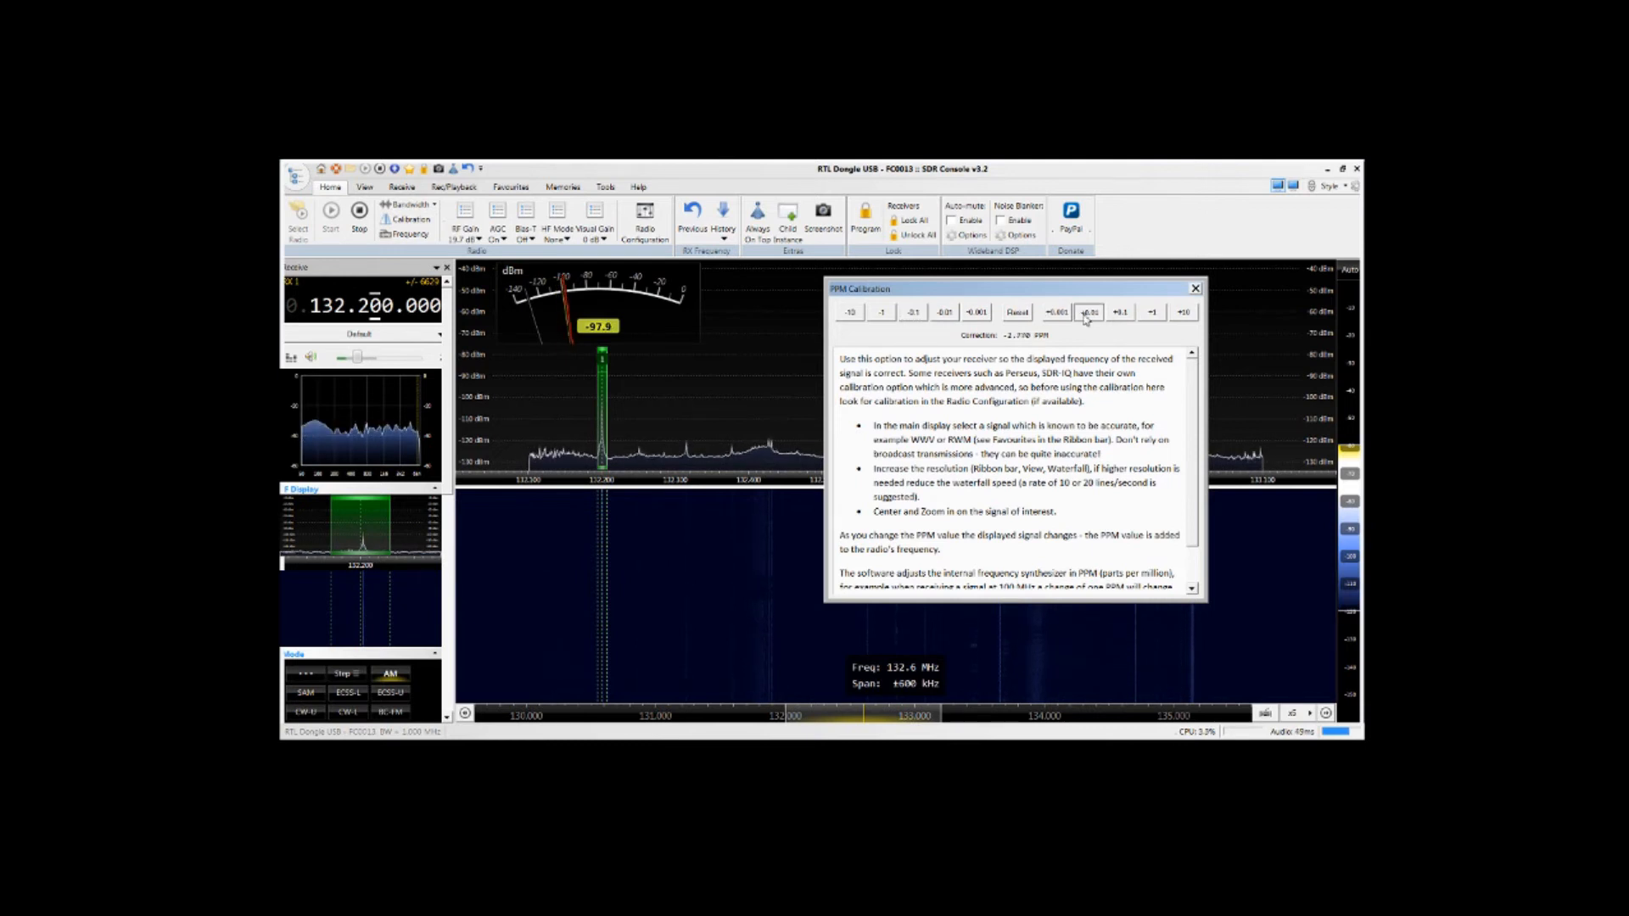
click(1086, 314)
click(1087, 314)
click(1089, 314)
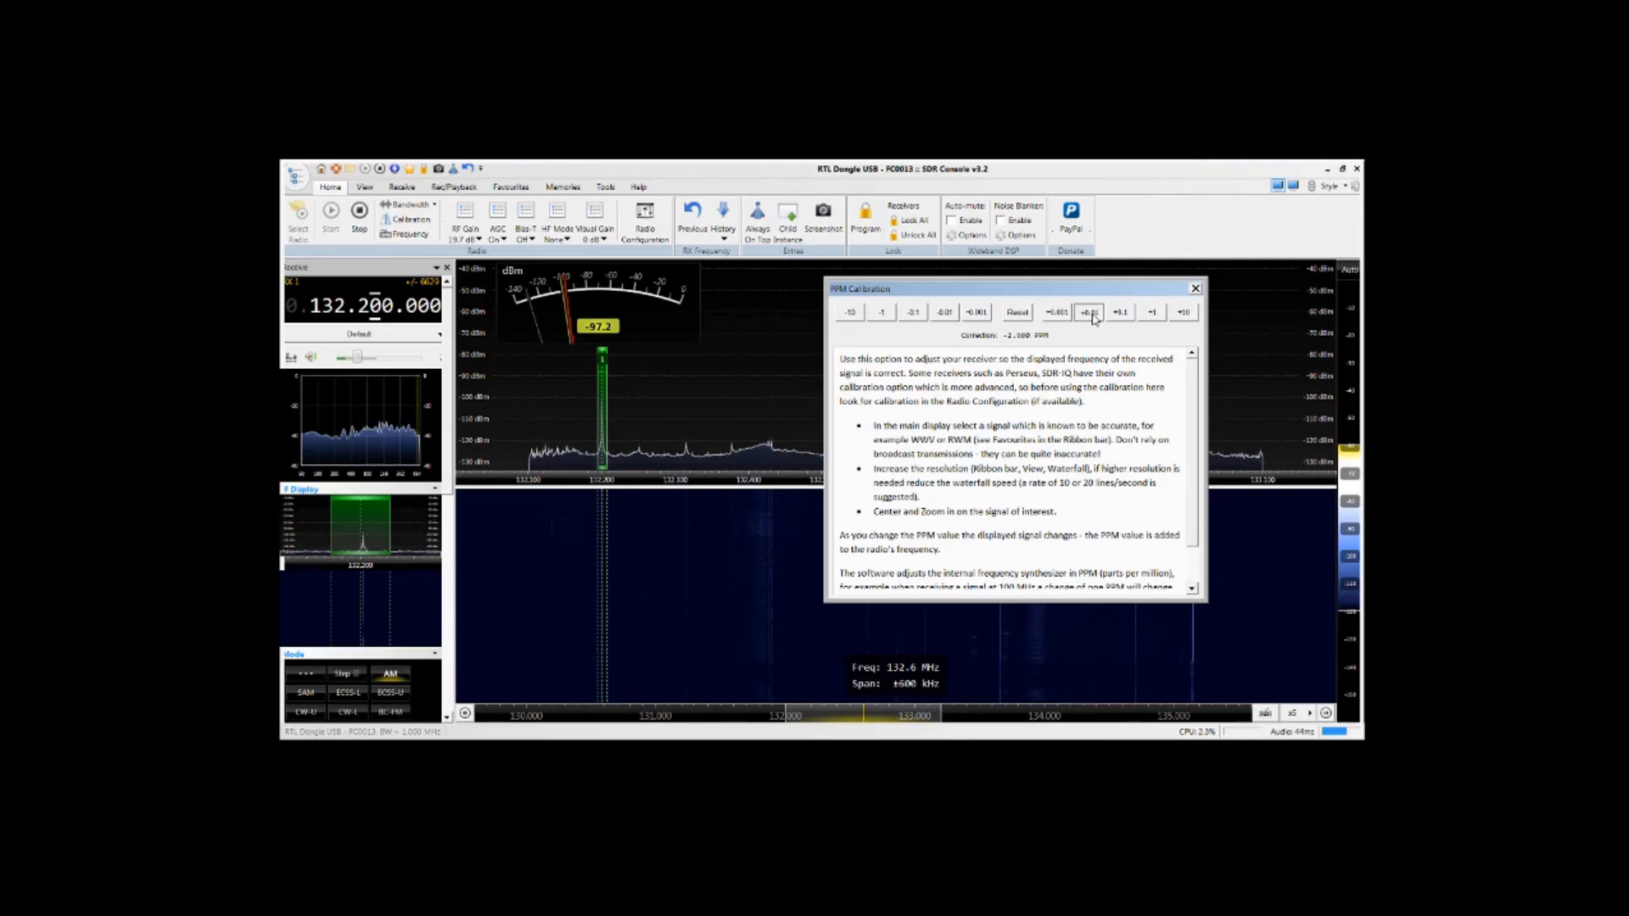
click(1091, 314)
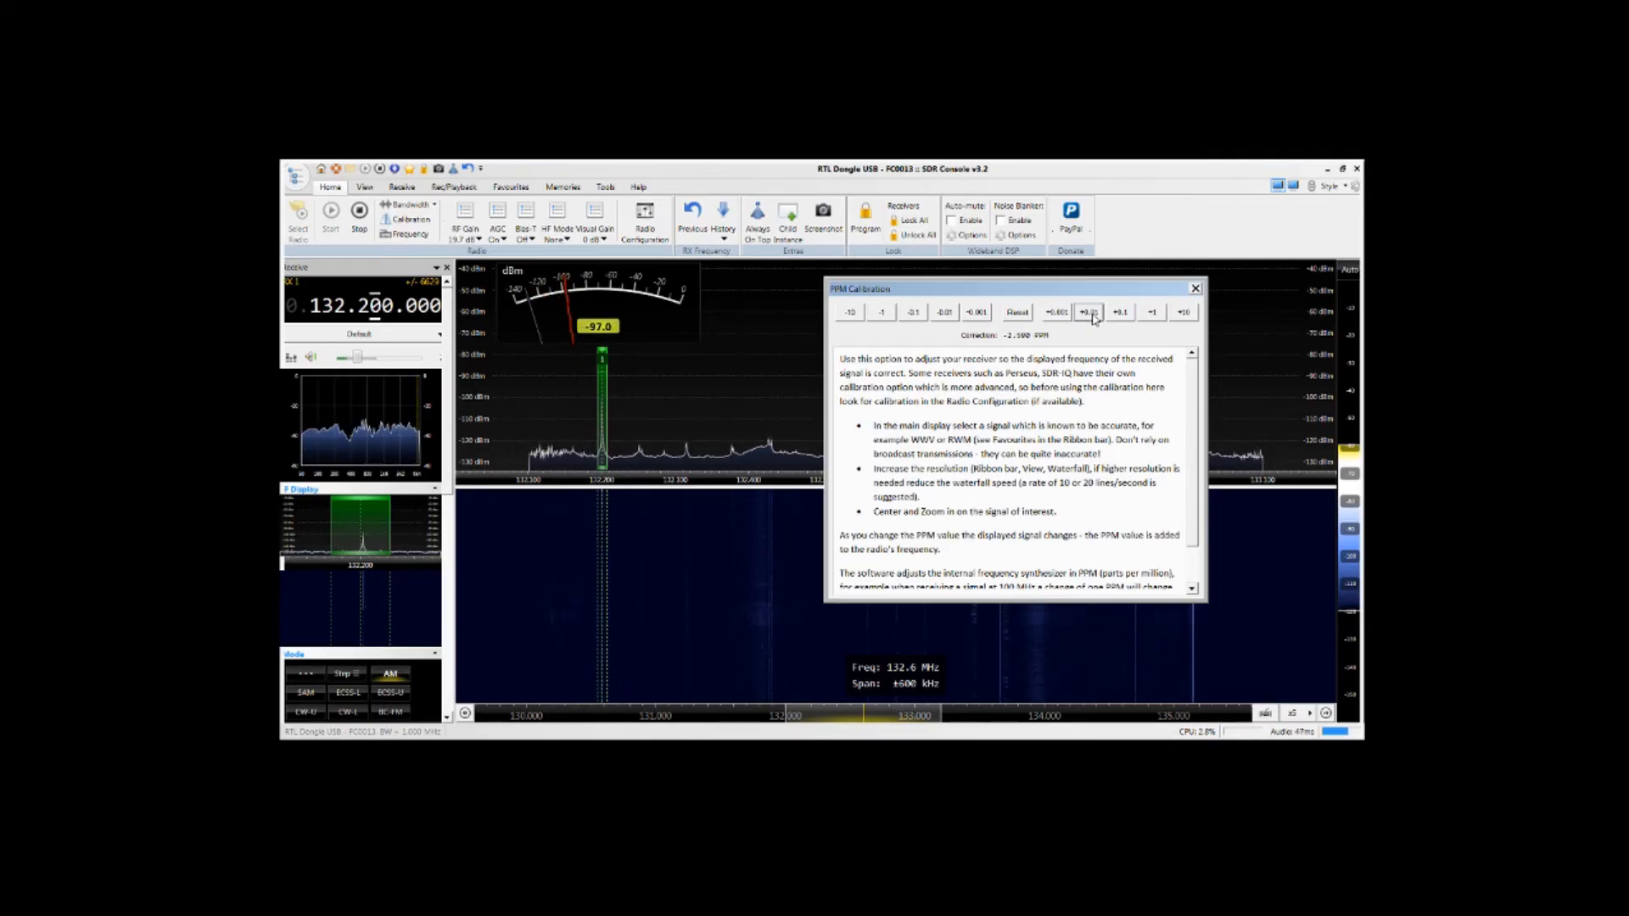
click(1091, 314)
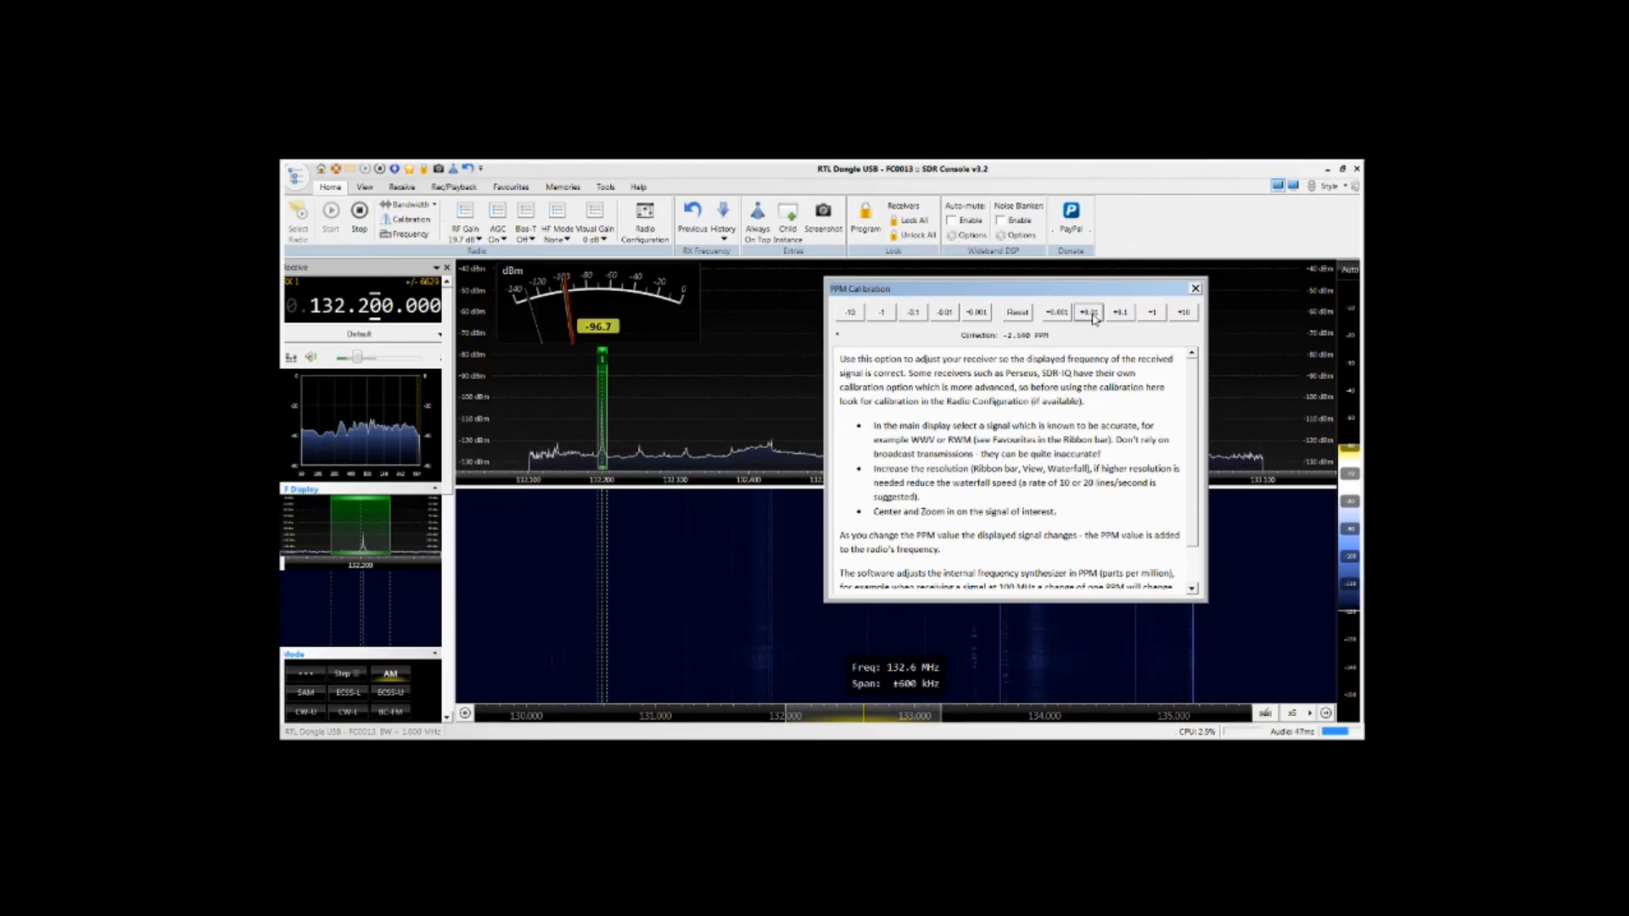
click(1091, 314)
click(1092, 314)
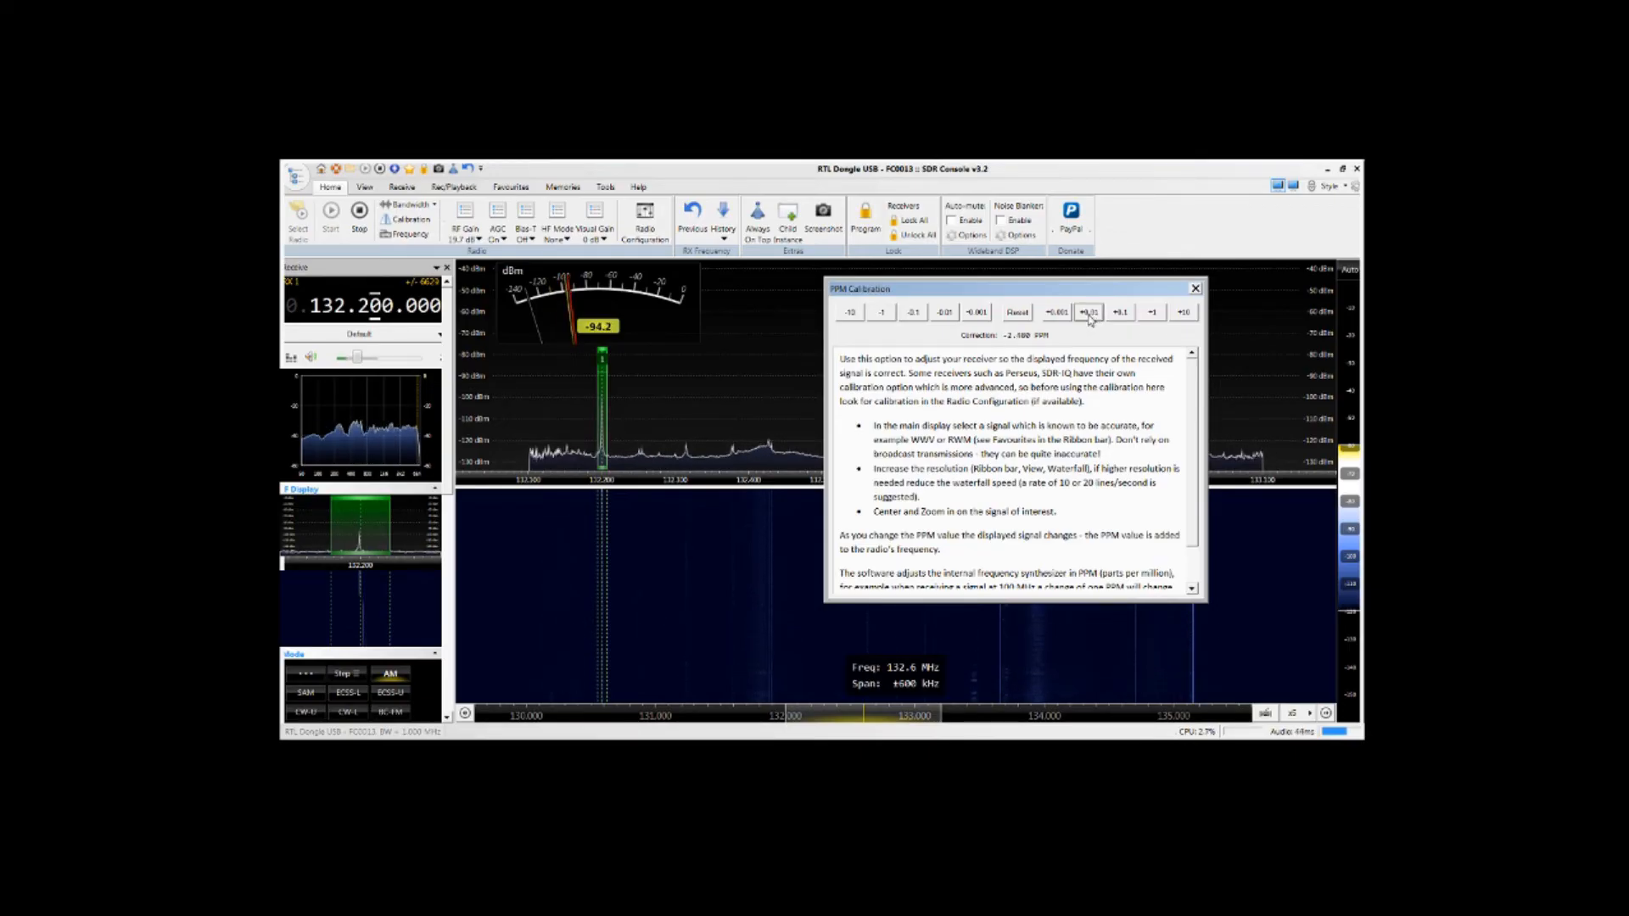
click(945, 313)
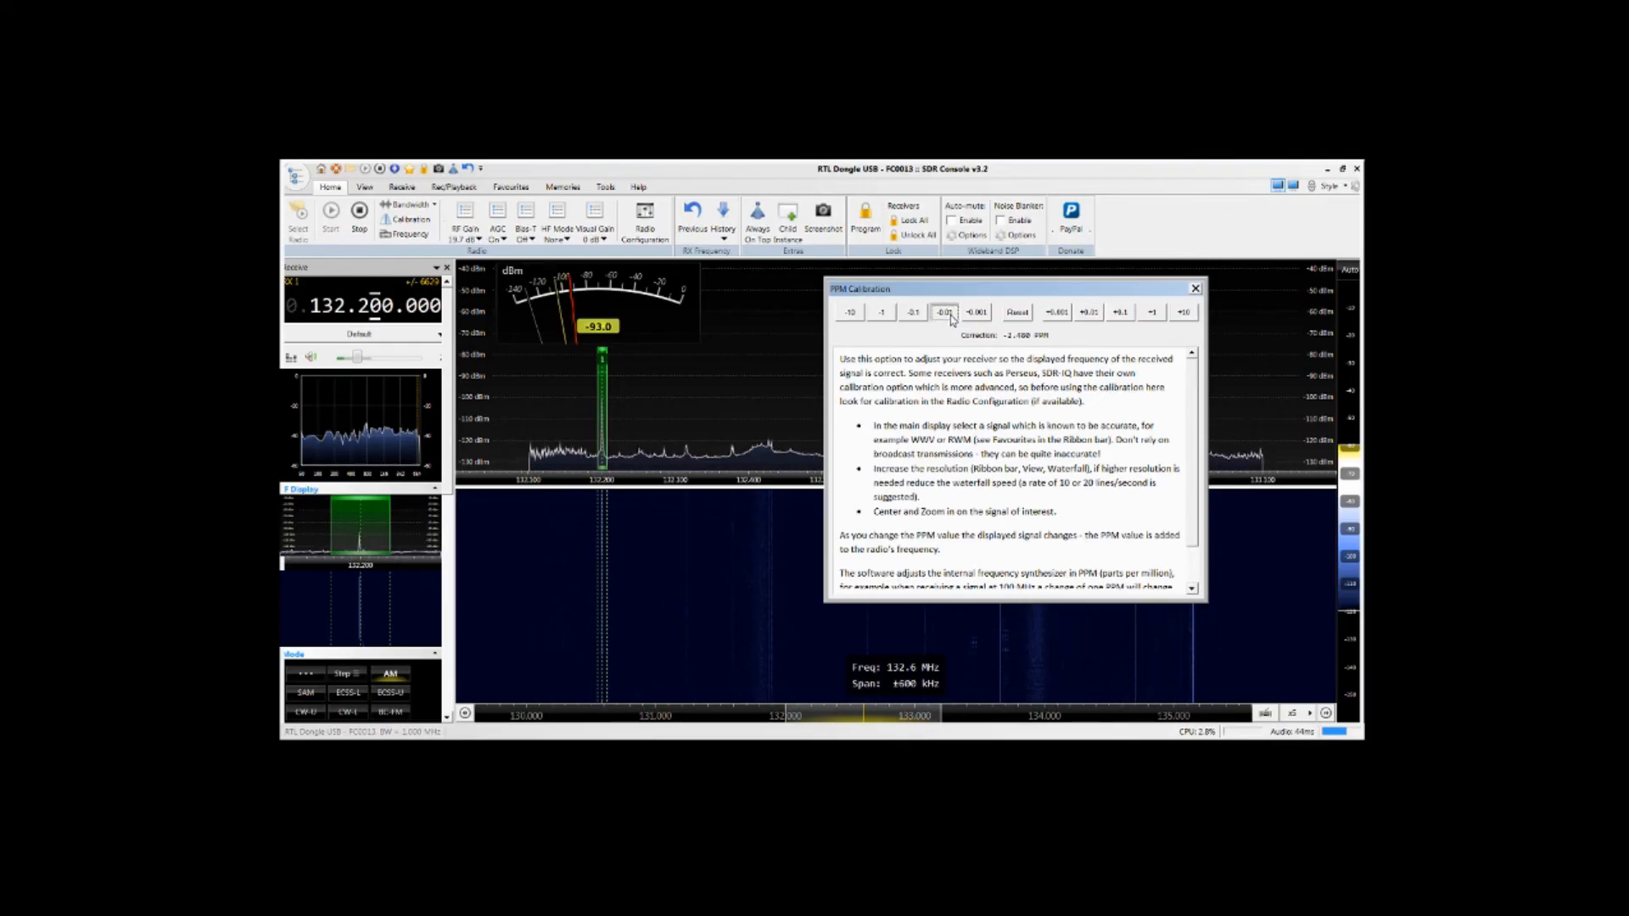
click(945, 312)
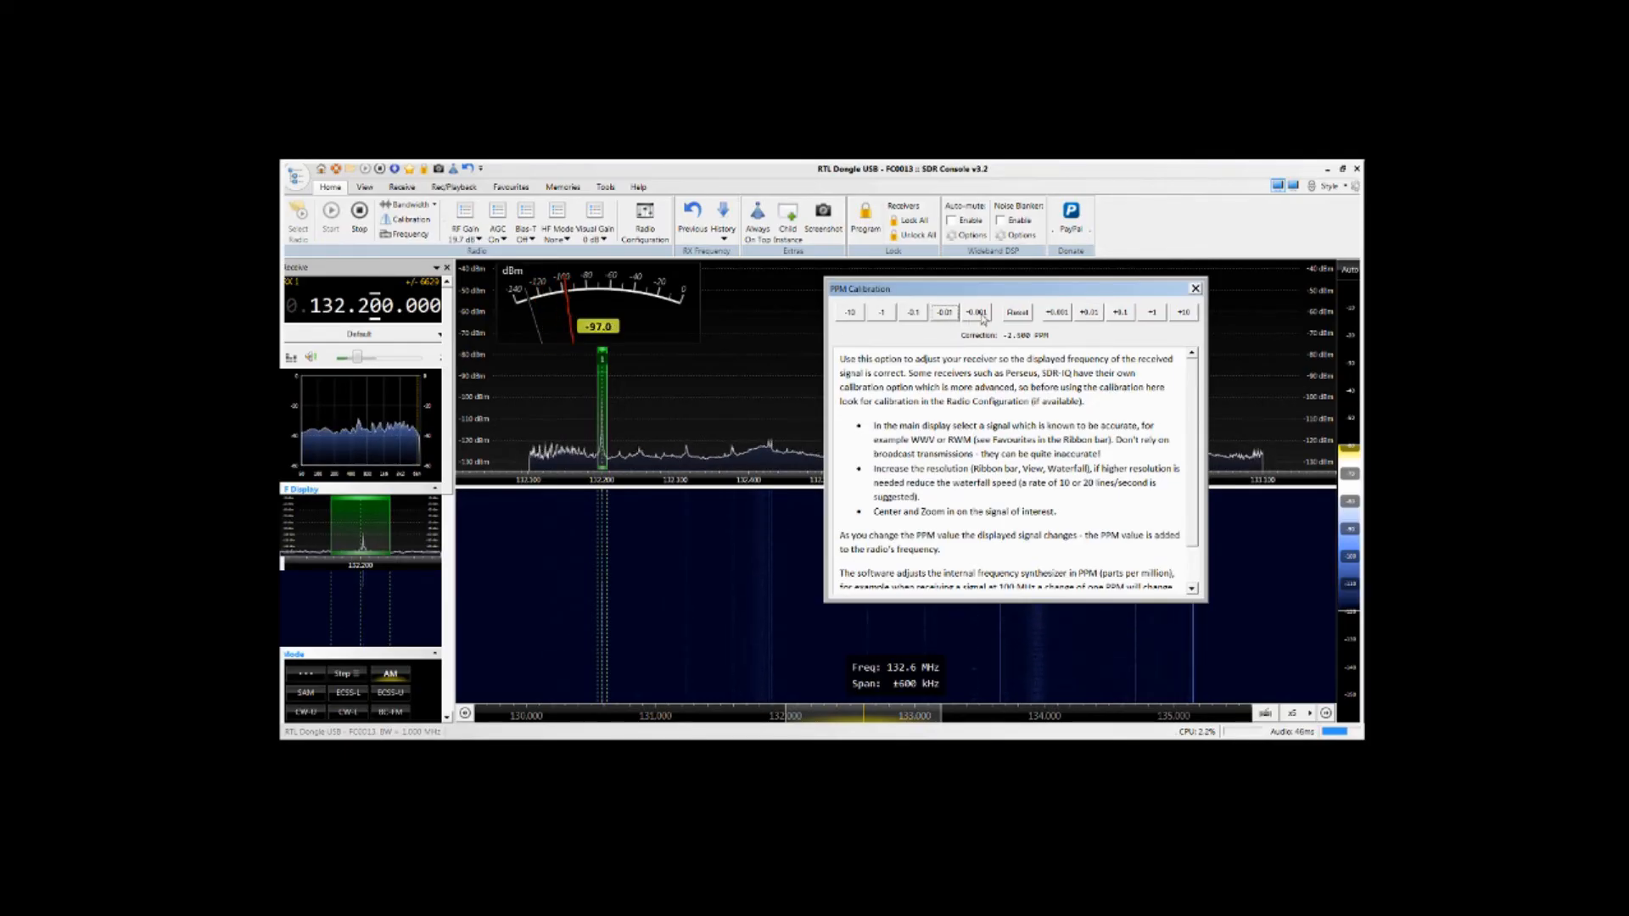
click(1083, 321)
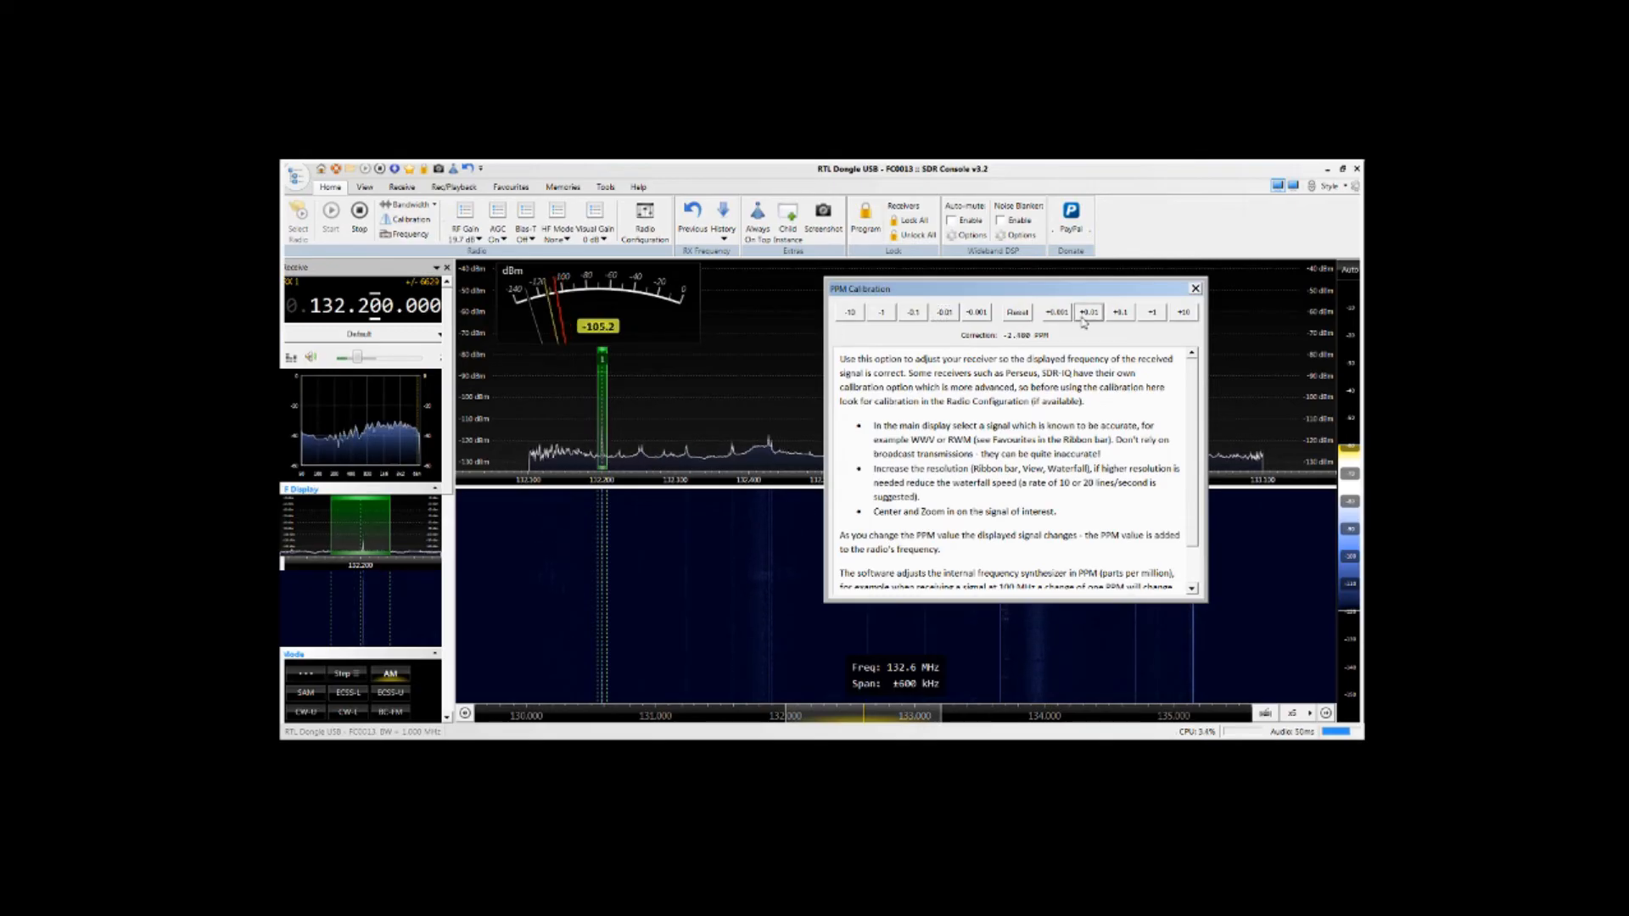
click(1083, 321)
click(1083, 320)
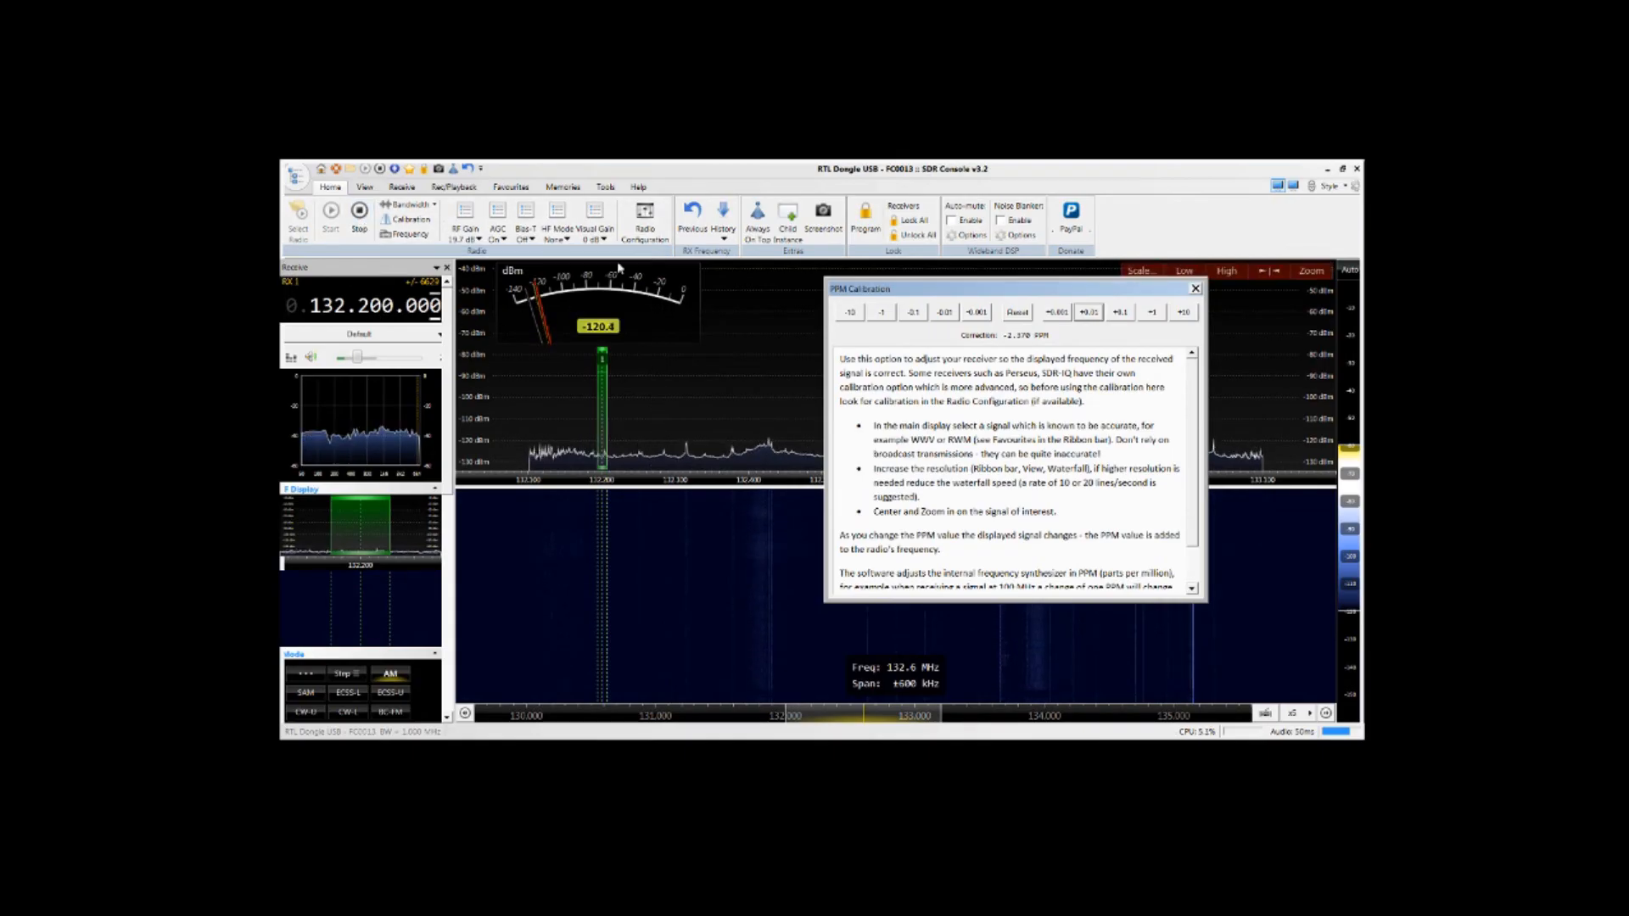
- Enable auto-mute for the receivers, leaving the PPM calibration dialog open
click(954, 222)
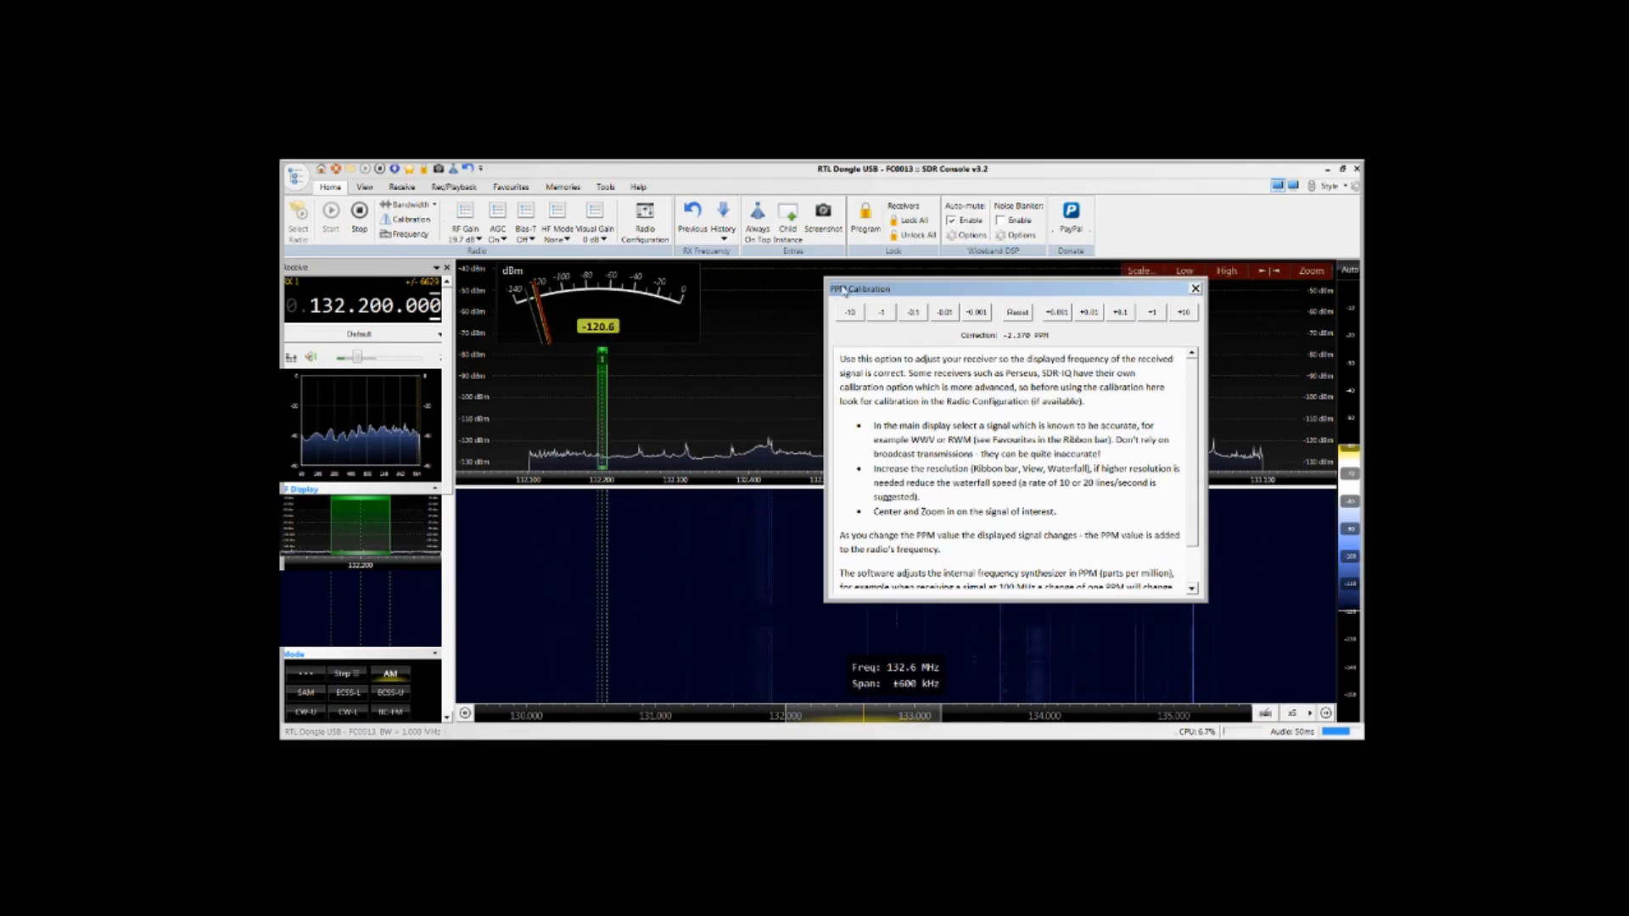
click(951, 221)
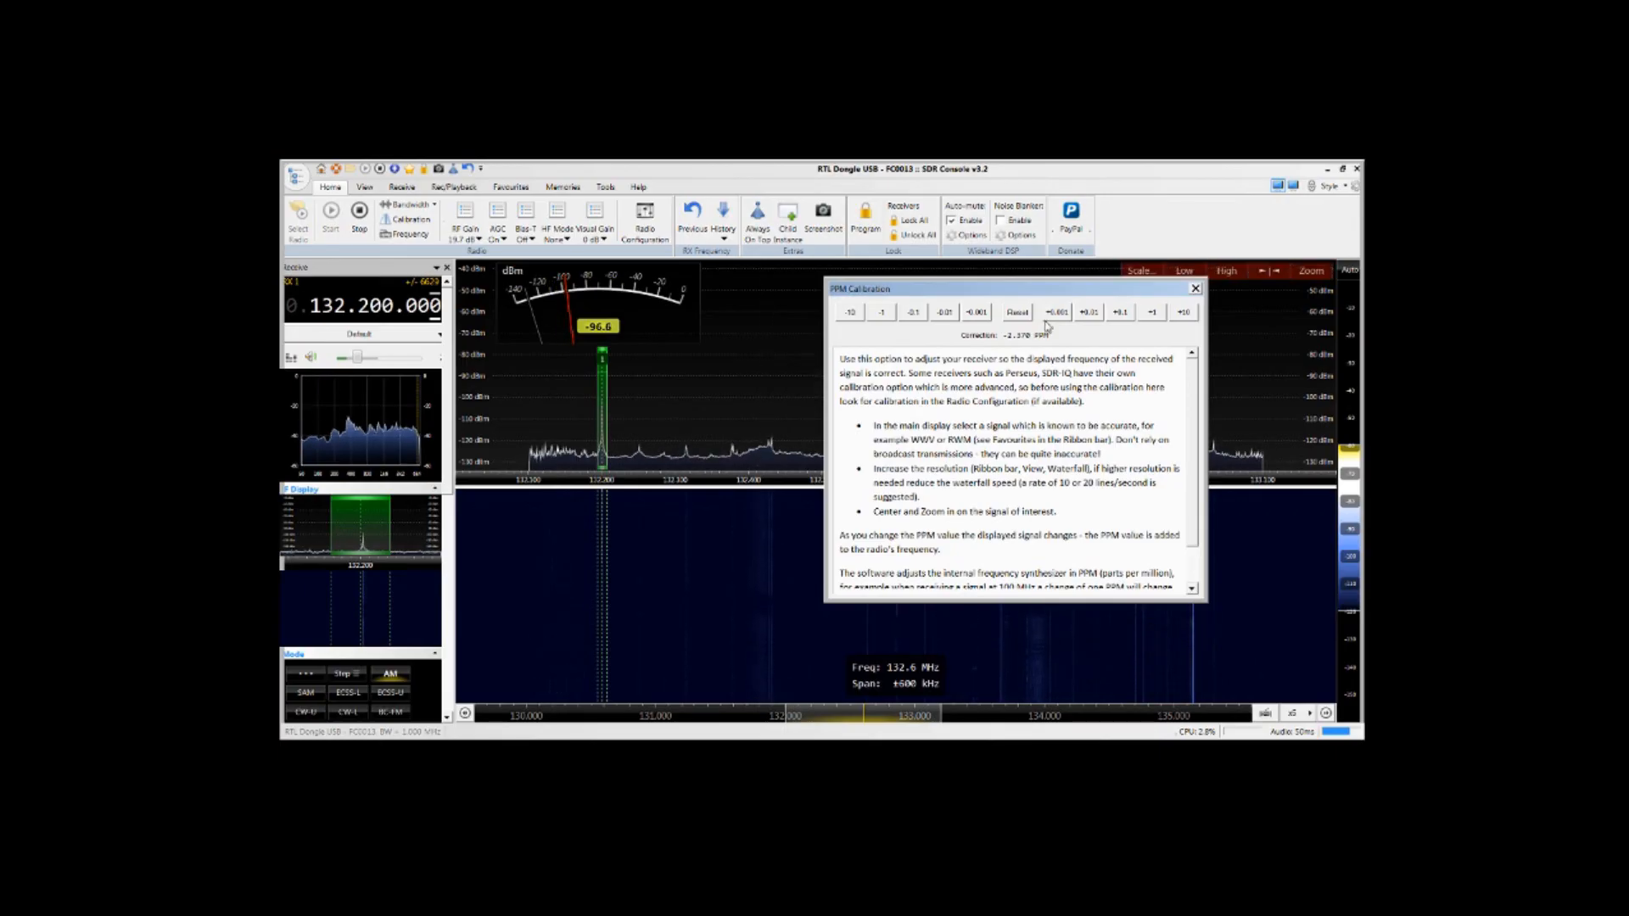
- Raise the PPM calibration correction to -2.040 PPM in 0.01 and 0.1 PPM steps, and close the calibration dialog
click(1090, 313)
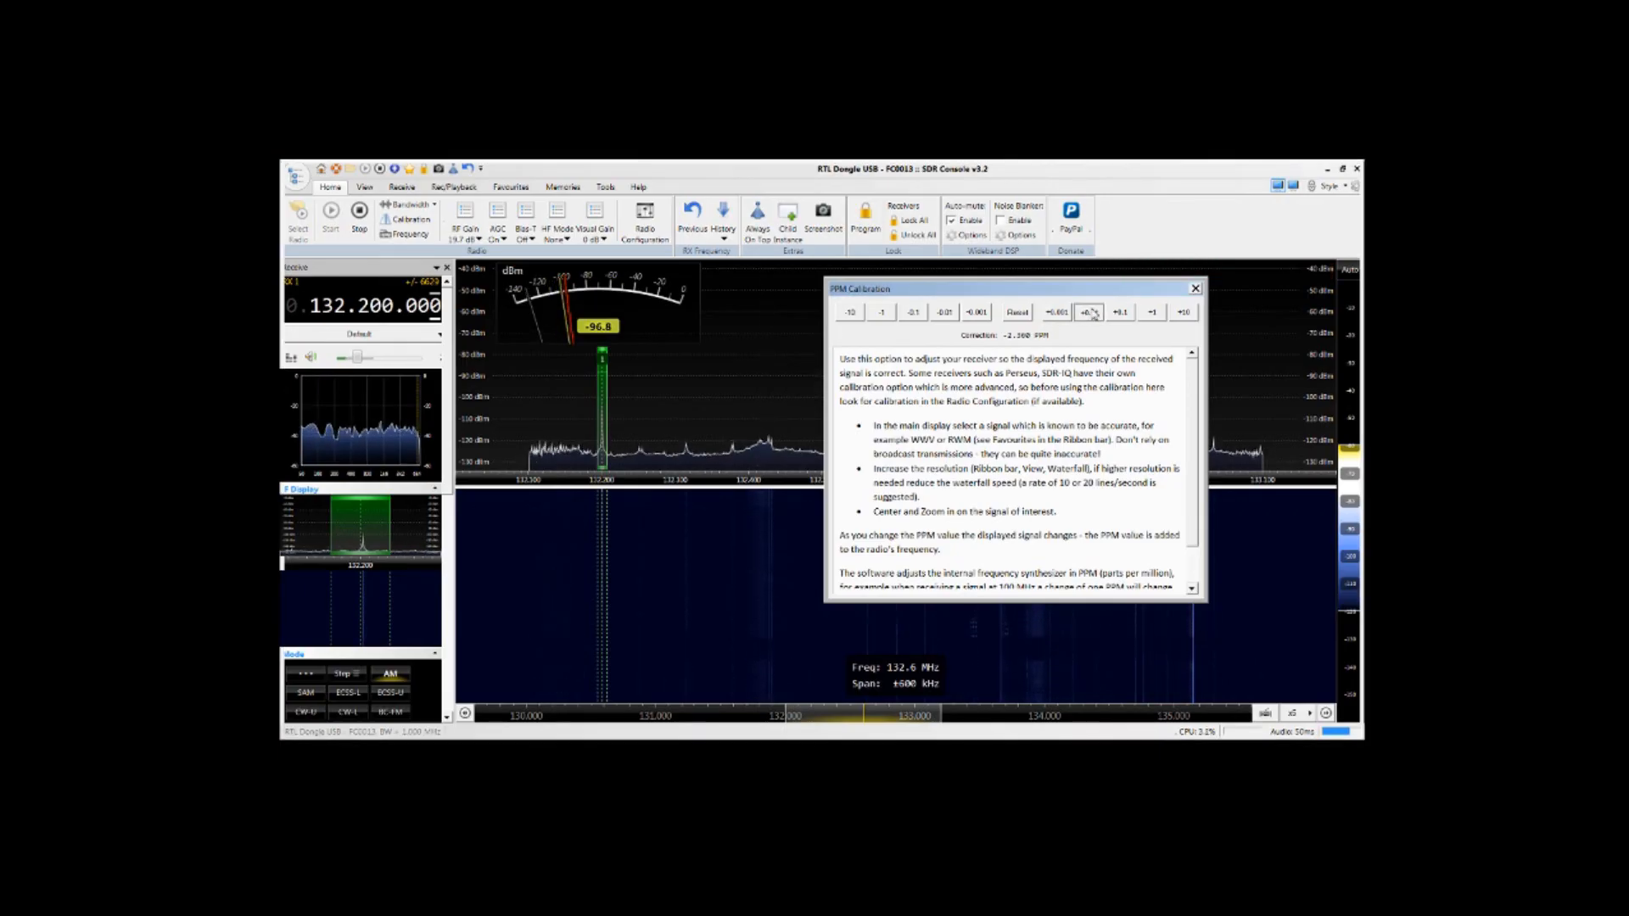
click(1114, 316)
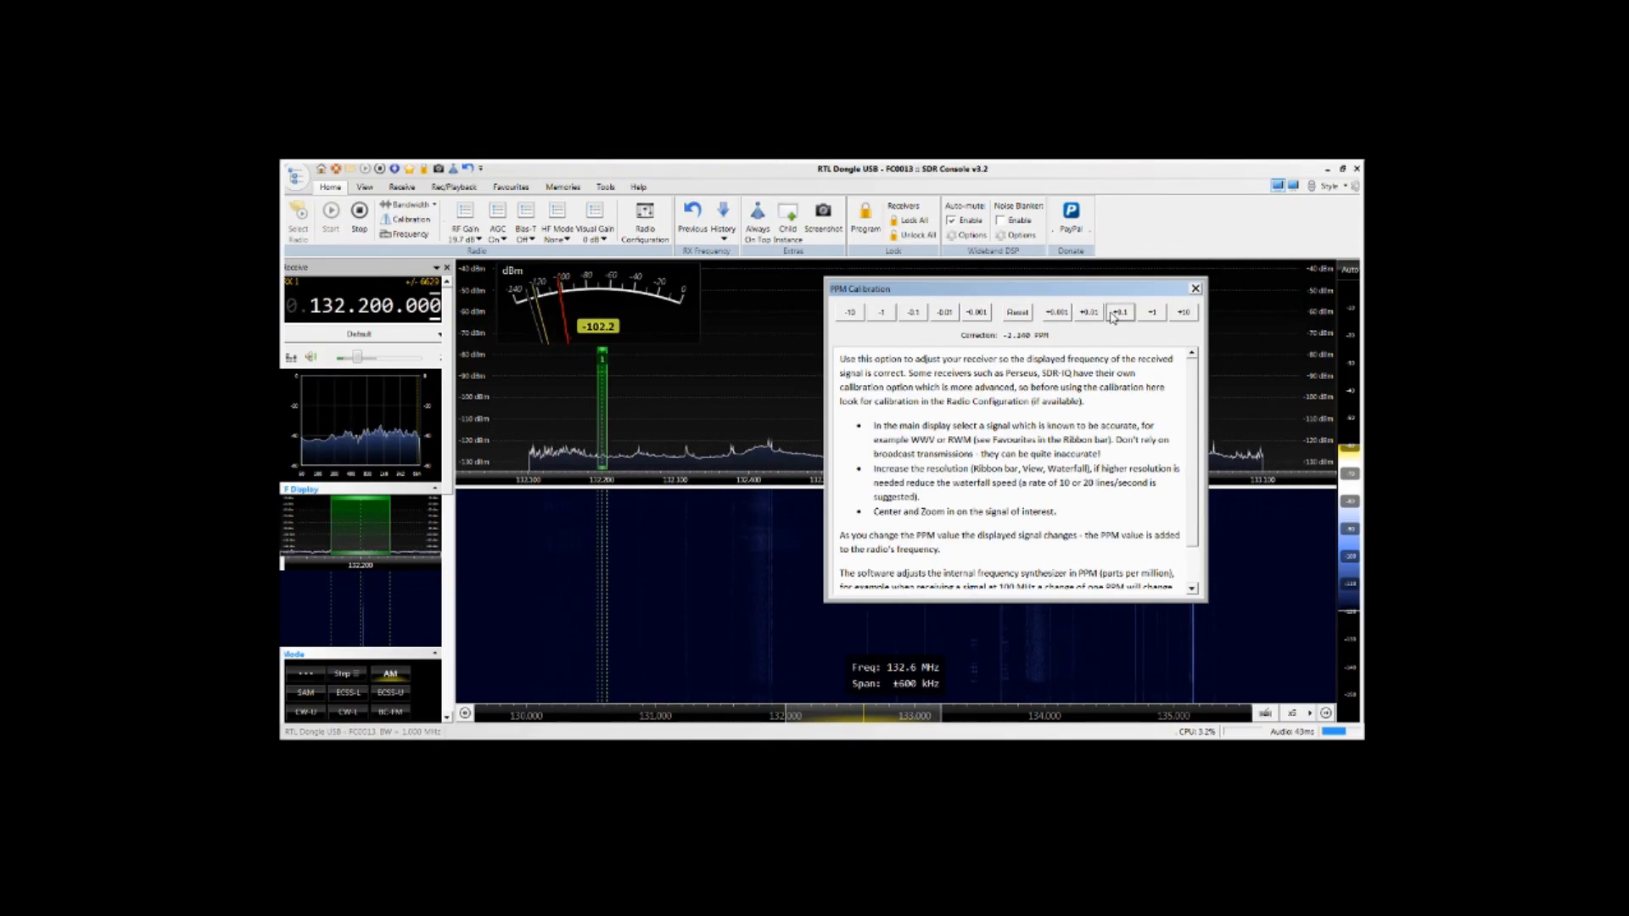
click(1113, 315)
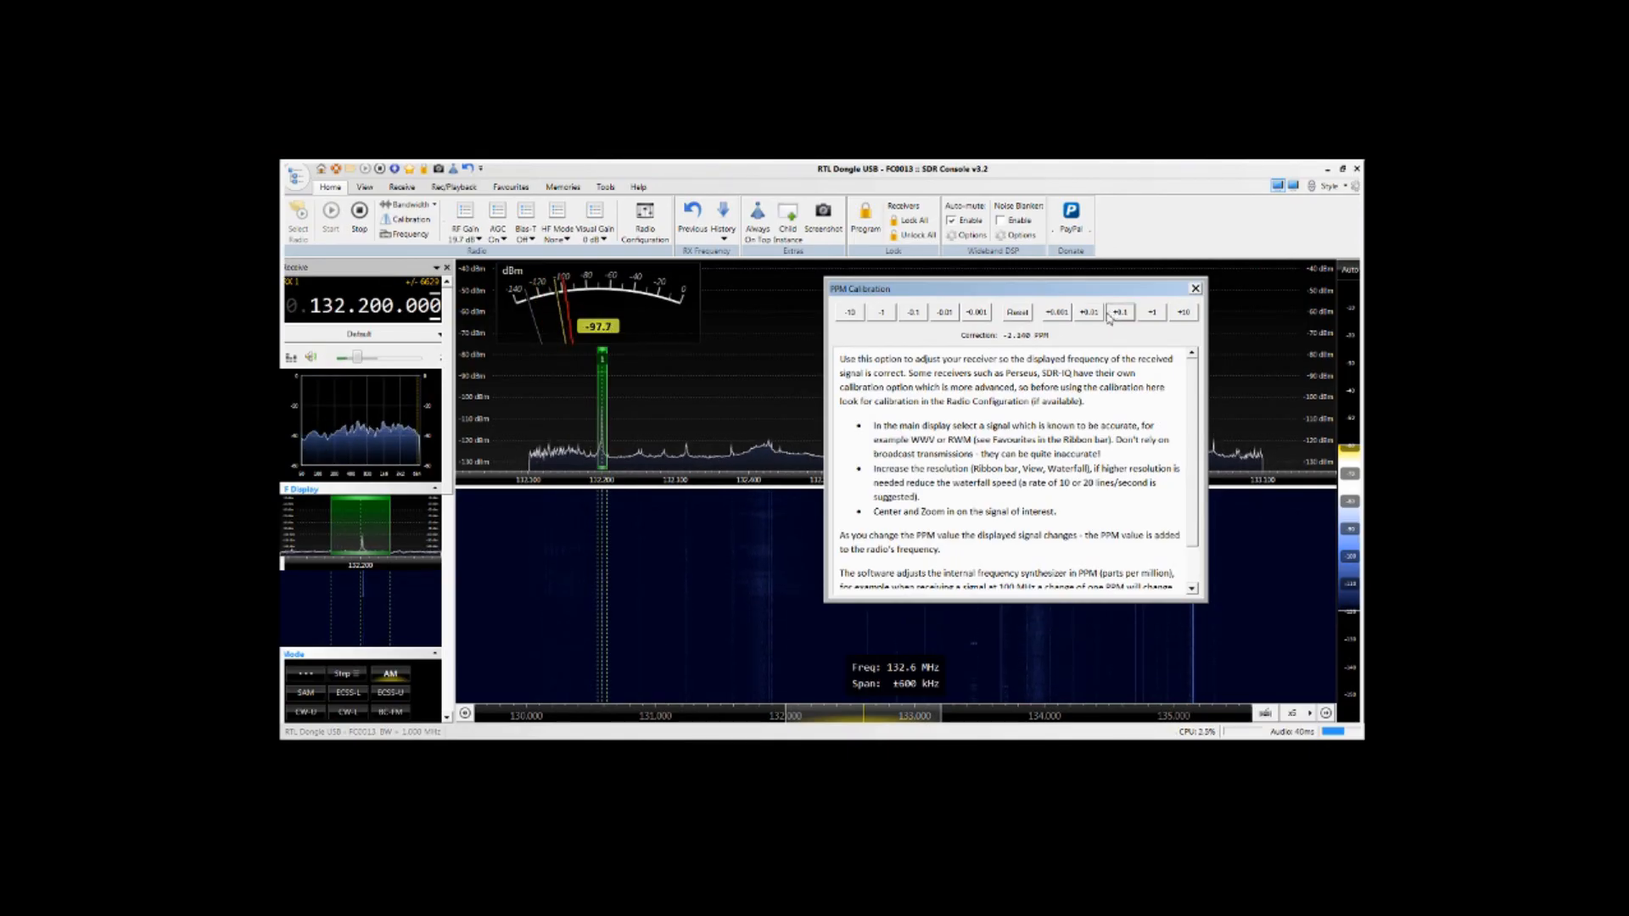
click(1108, 316)
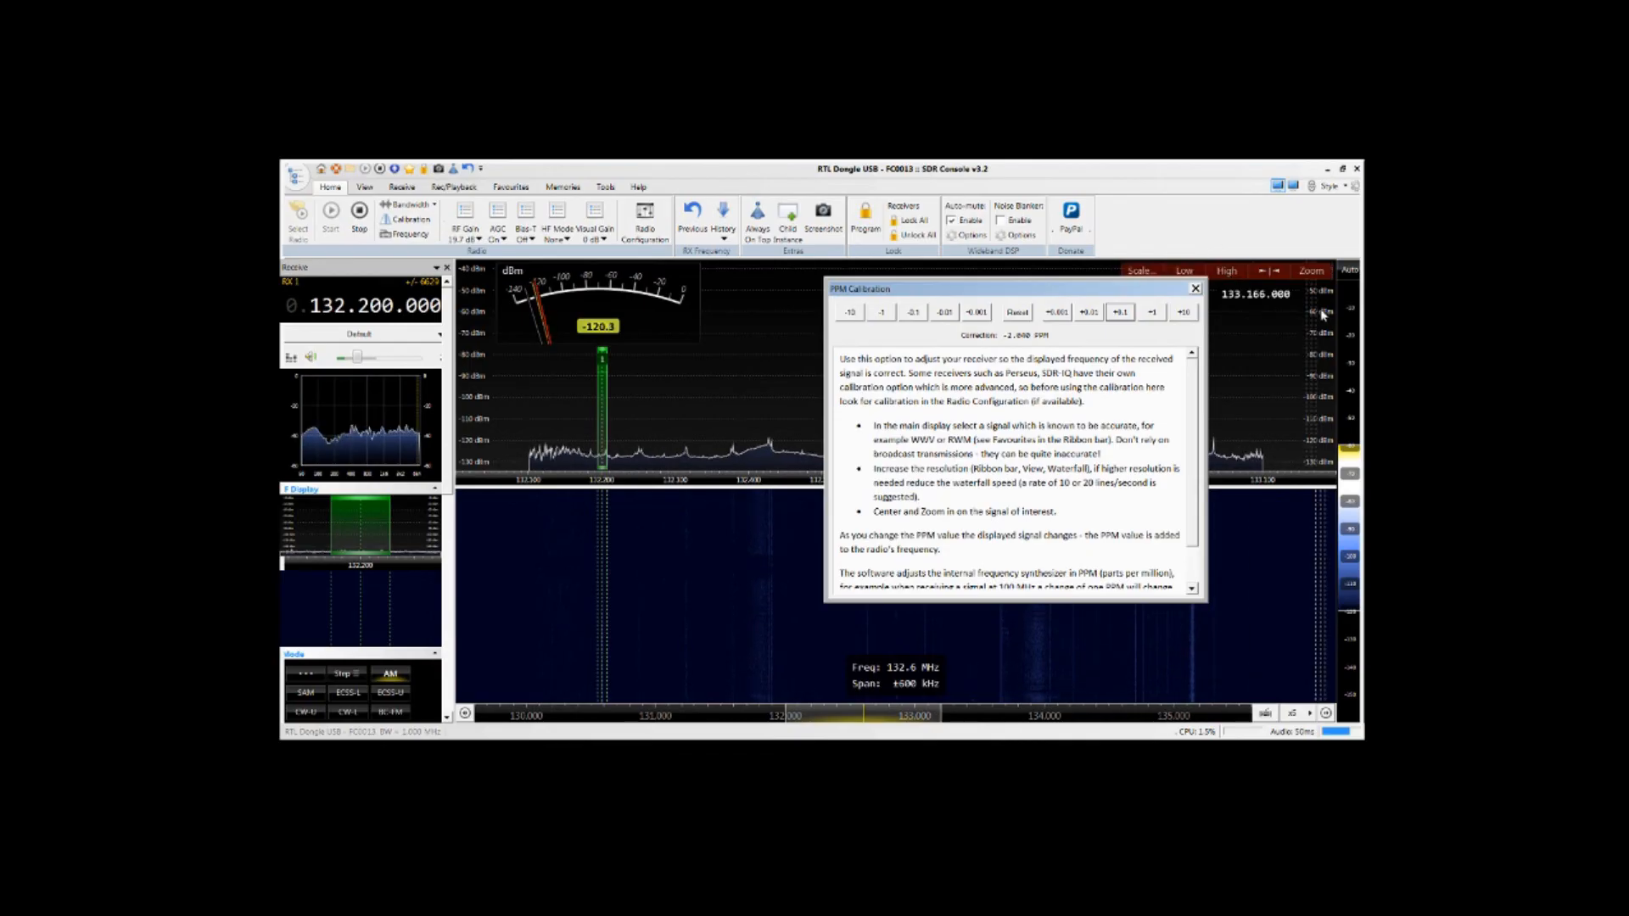
click(1196, 288)
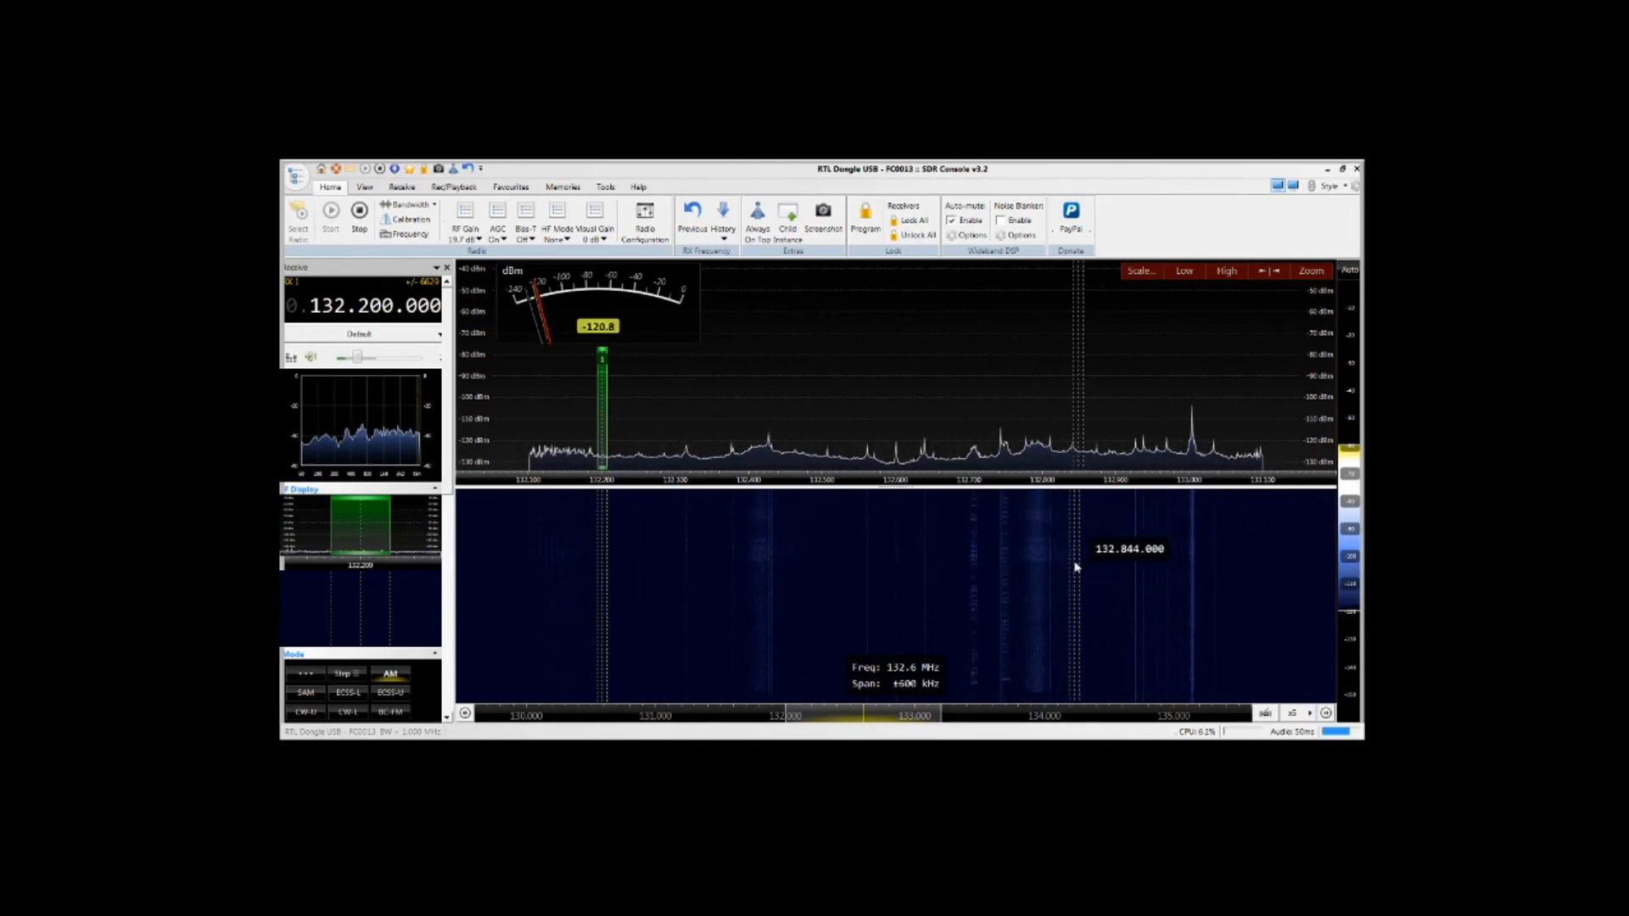
- Tune the receiver to the faint signal at 132.708 MHz in the waterfall
click(977, 557)
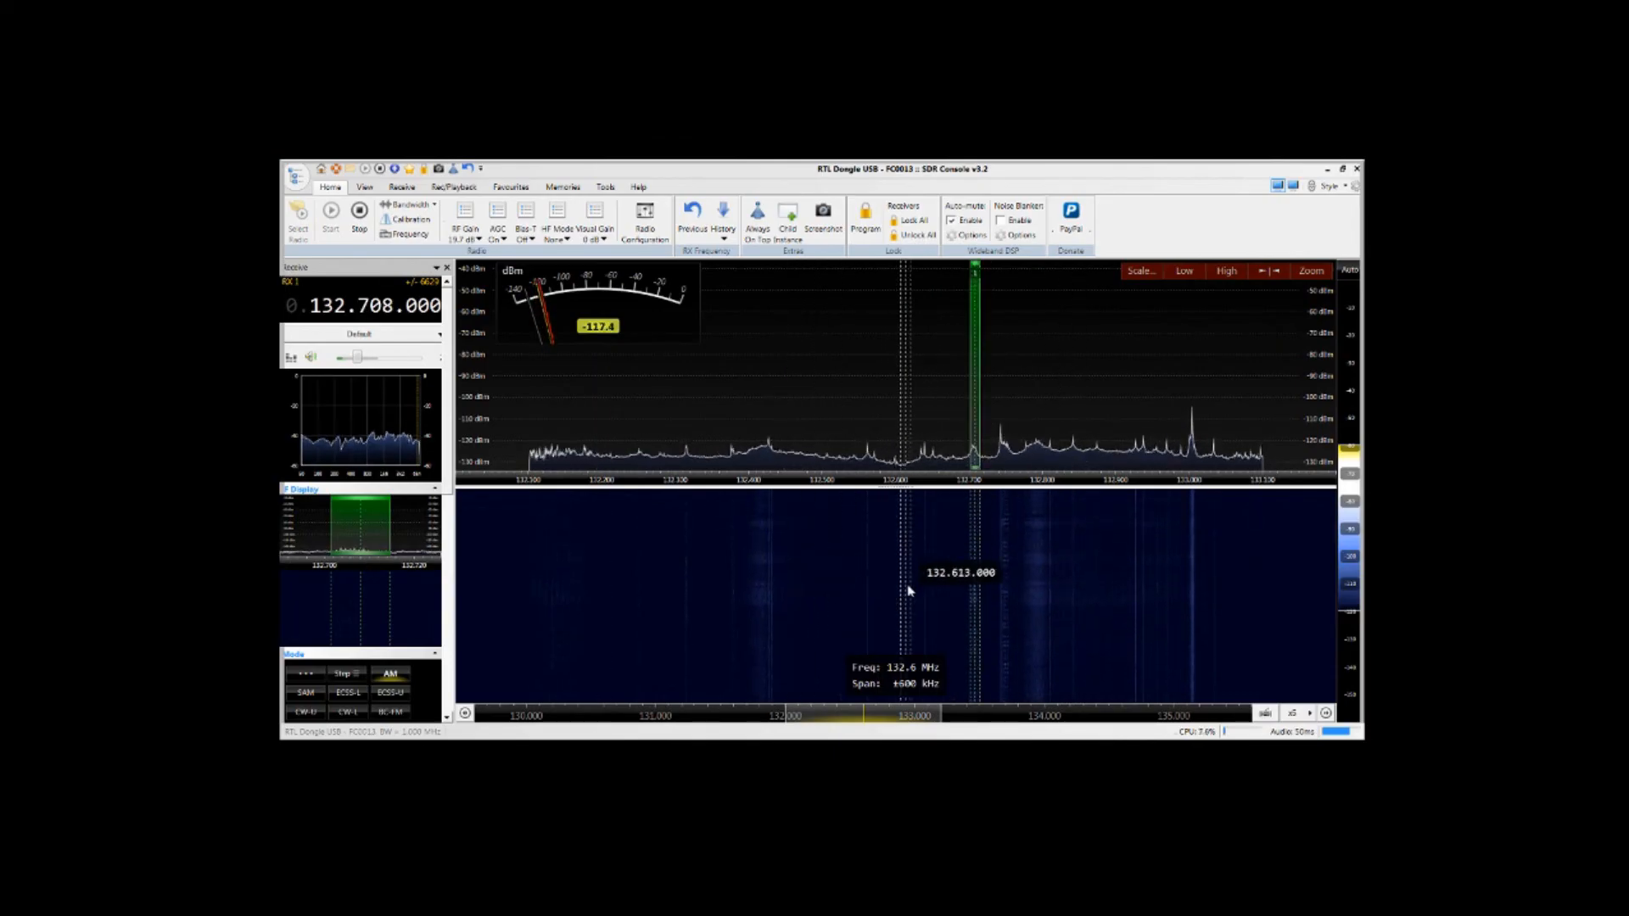